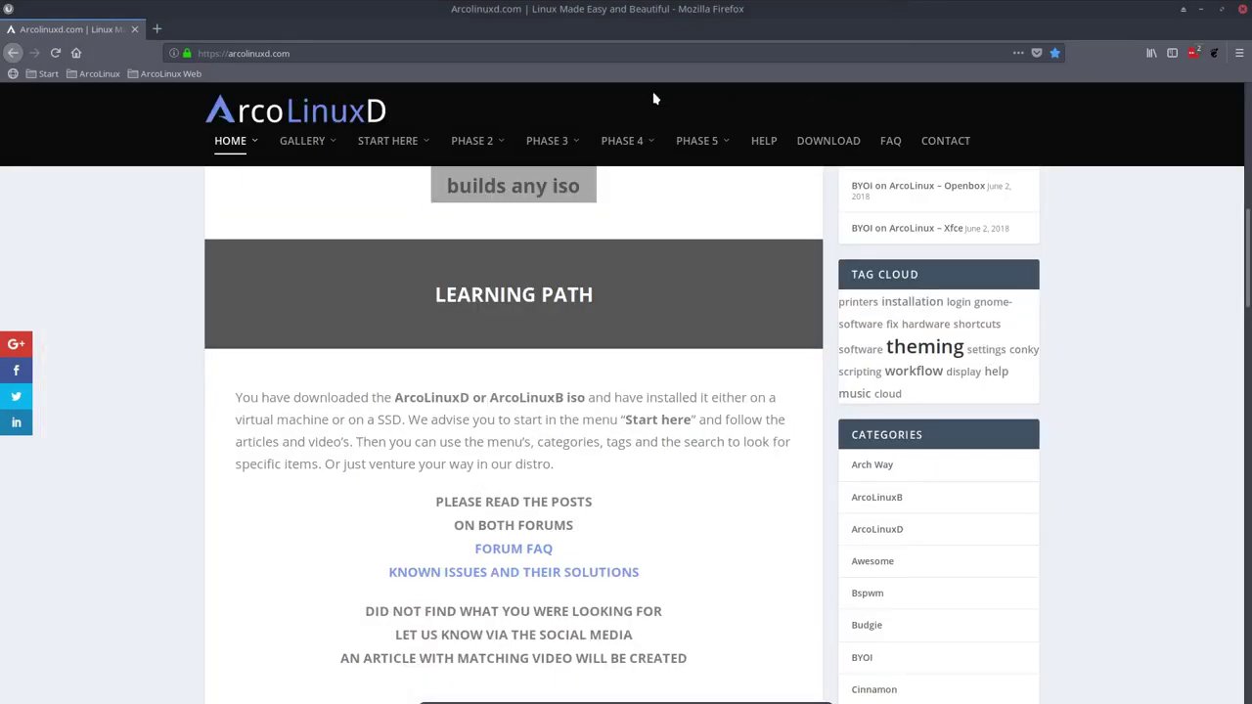
# - Go to arcolinux.info from the HOME menu and scroll to its three ISO projects
pyautogui.moveTo(245, 150)
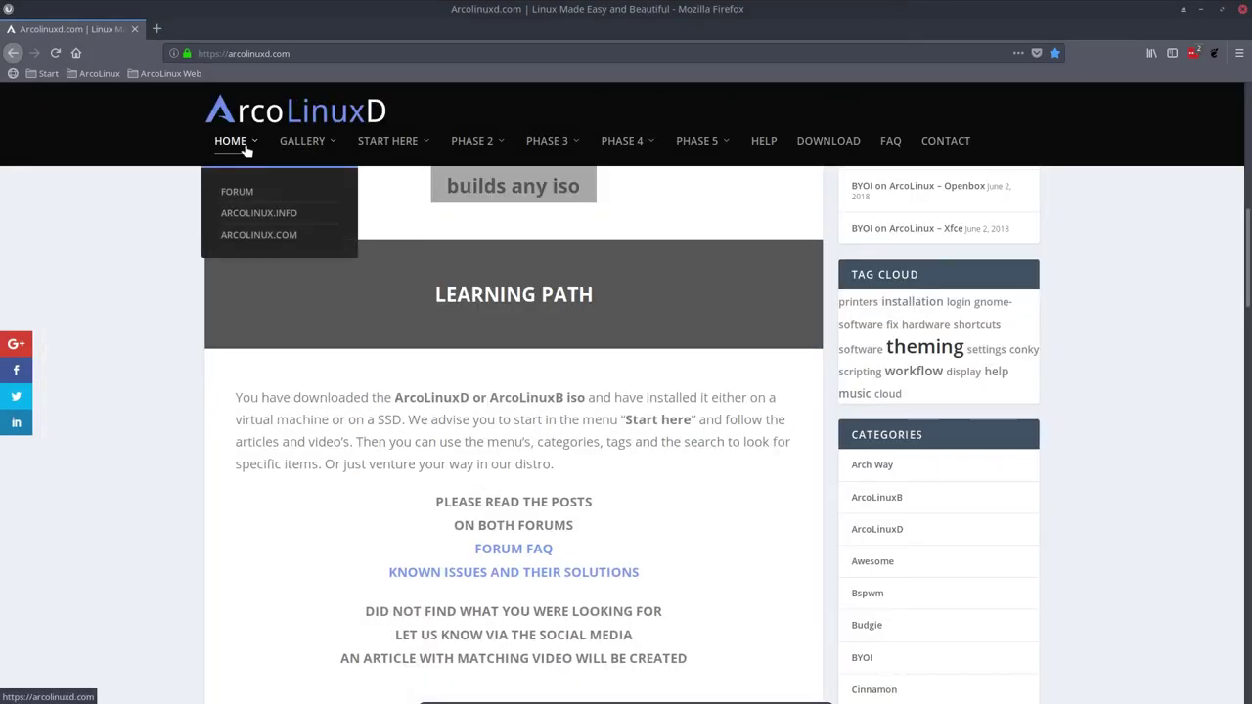
pyautogui.click(271, 215)
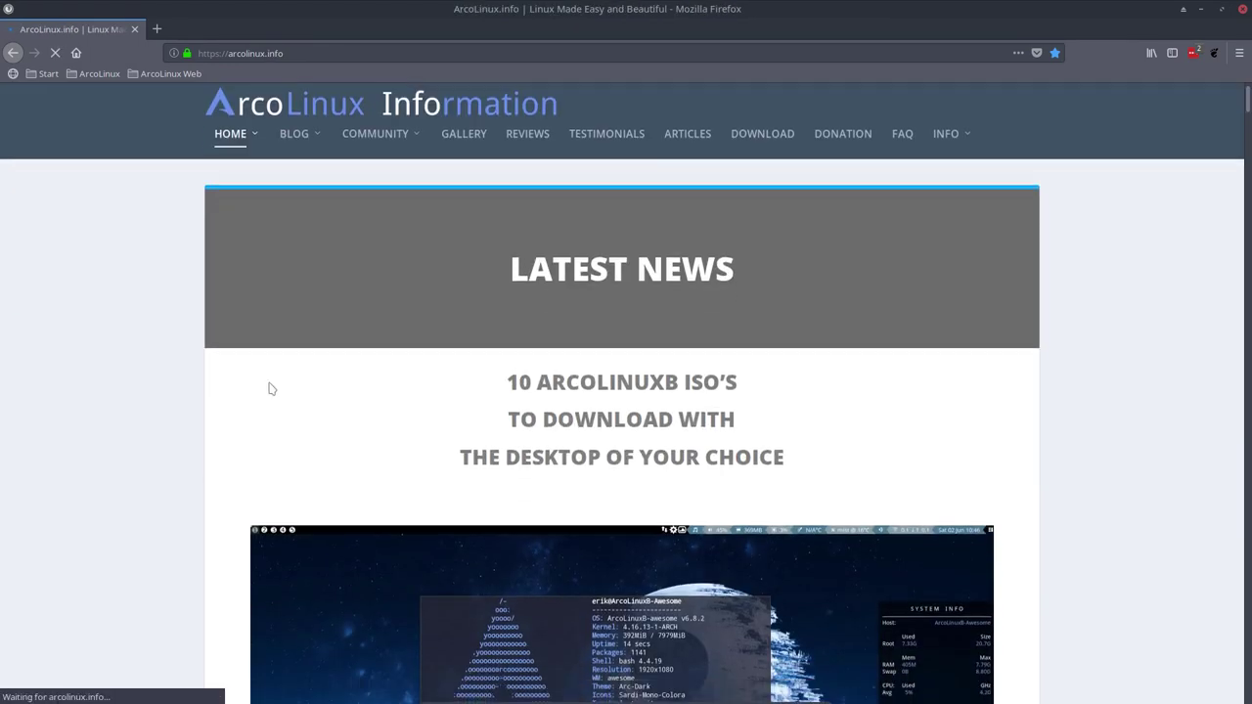
pyautogui.scroll(-10, 271, 388)
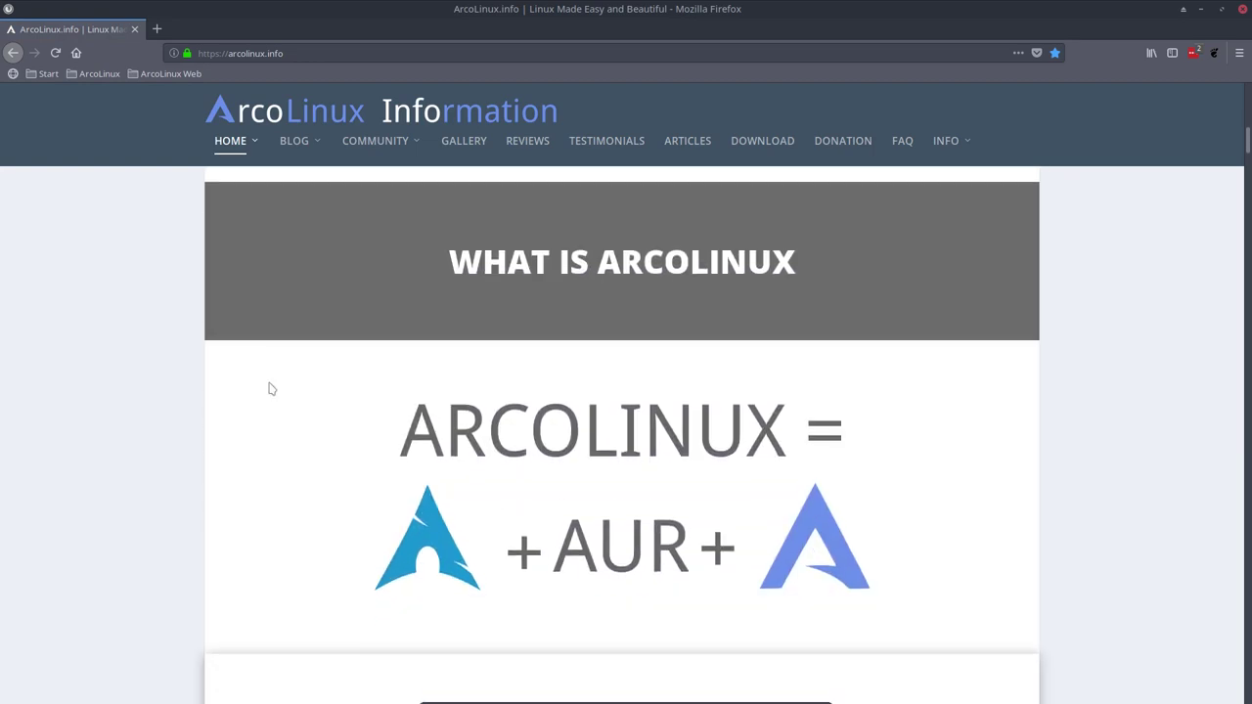
pyautogui.scroll(-10, 271, 388)
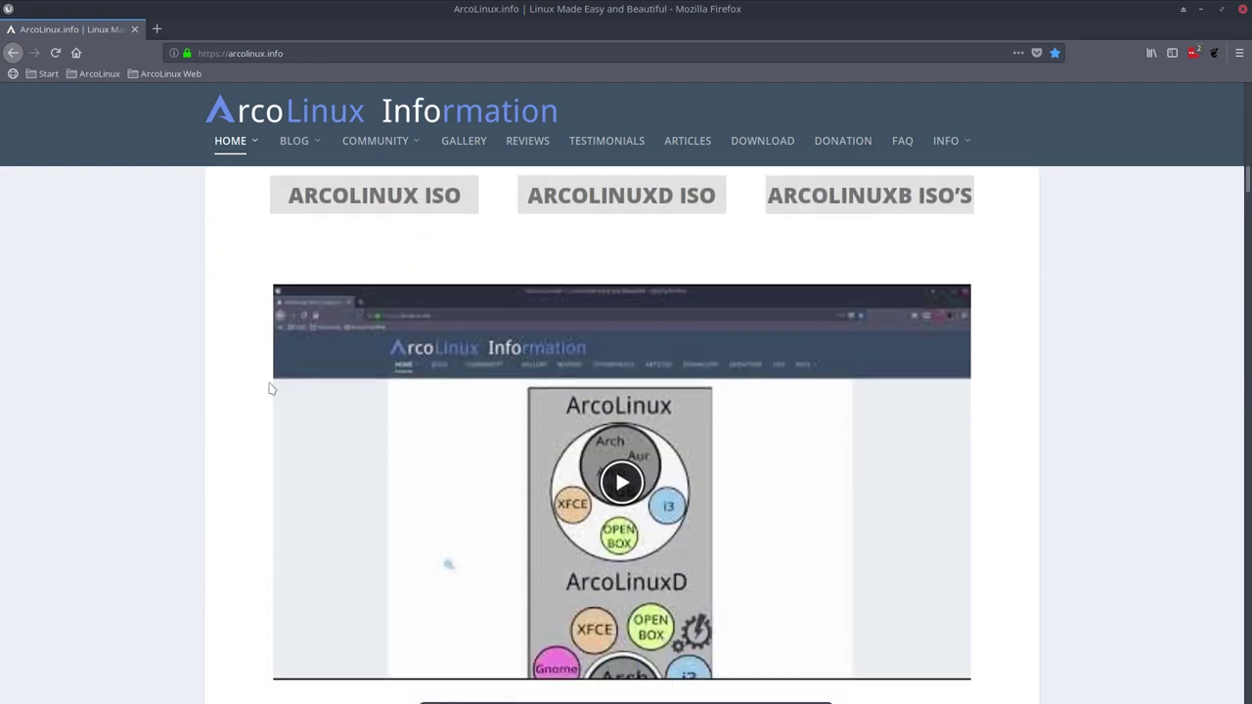
pyautogui.scroll(3, 271, 388)
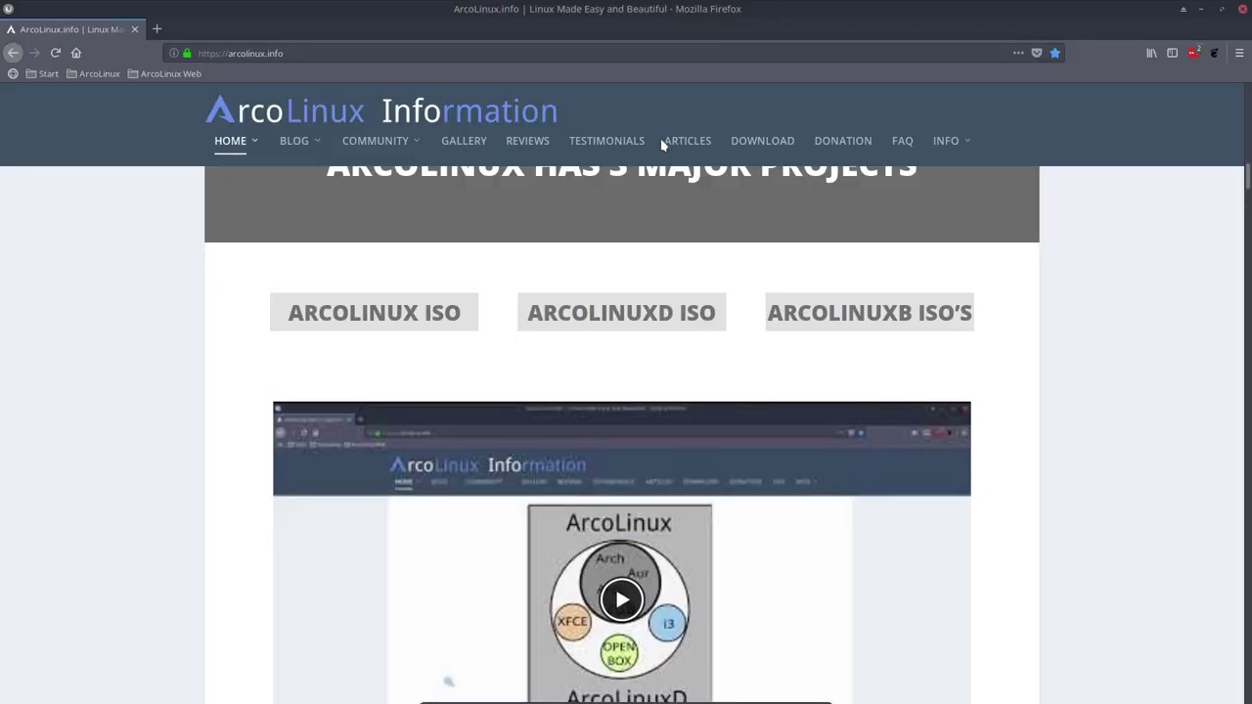
pyautogui.moveTo(247, 146)
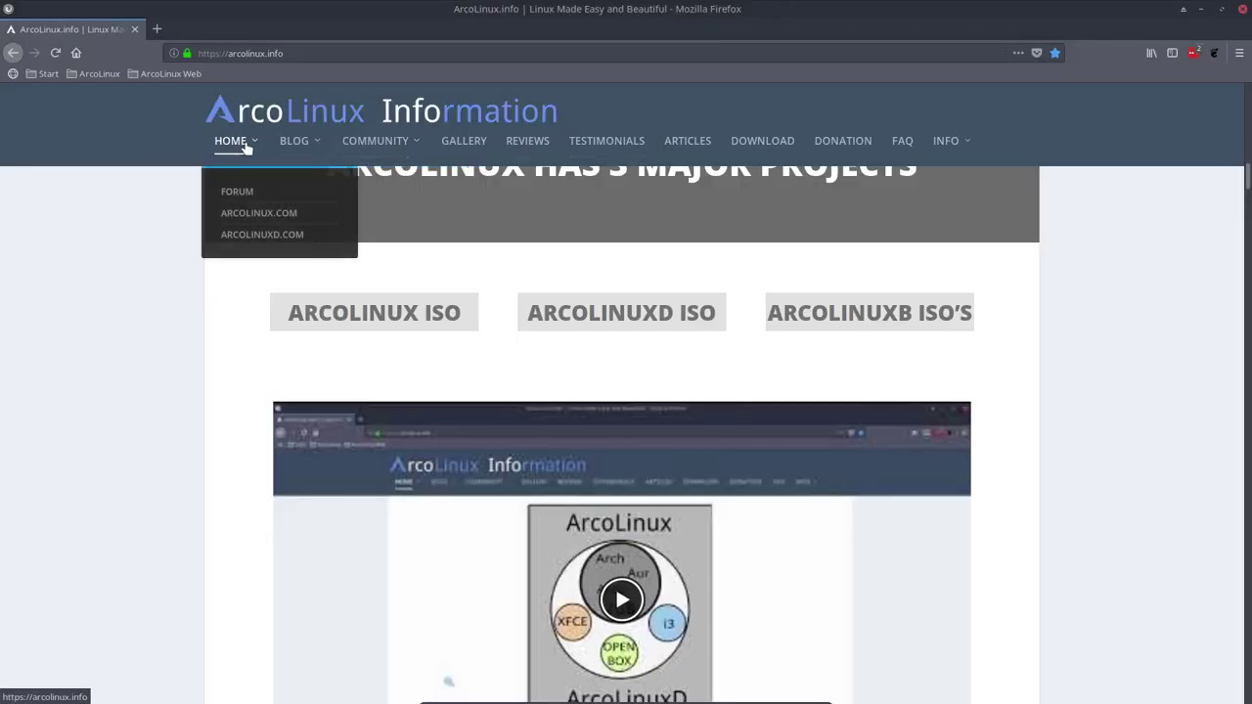
# - Open arcolinuxd.com, look at the PHASE 4 menu, and move the Firefox window down-left
pyautogui.click(274, 241)
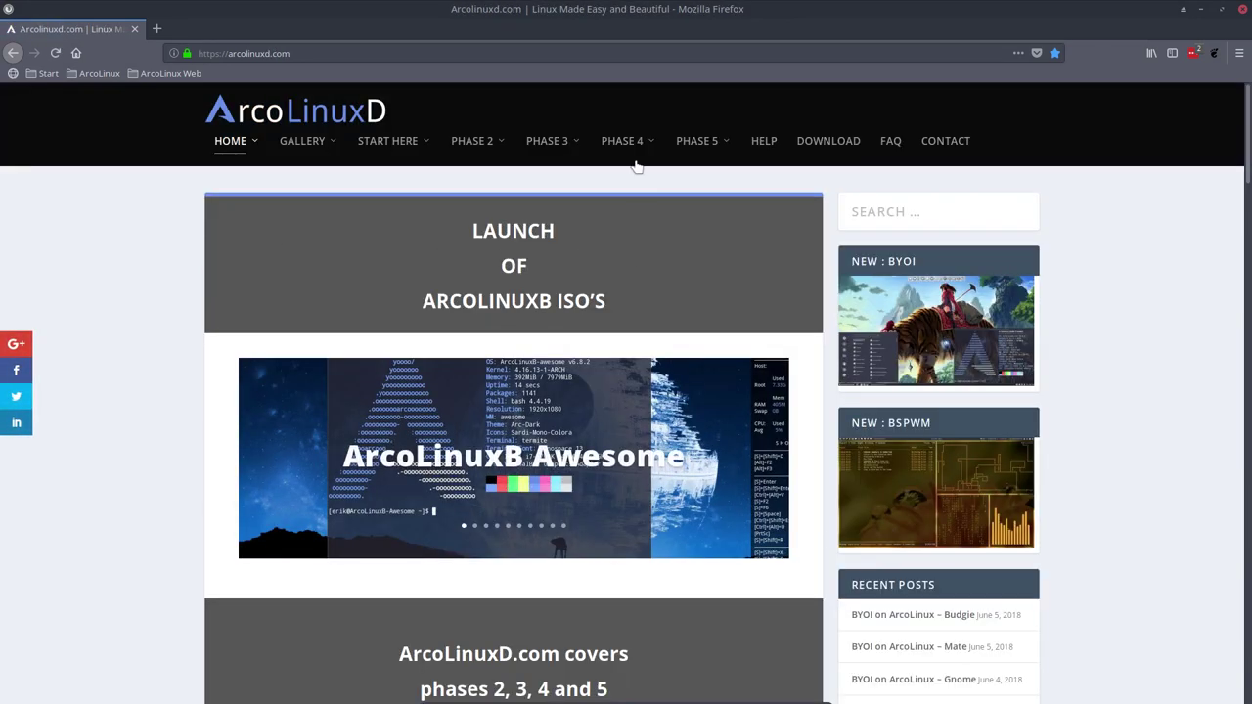
pyautogui.moveTo(634, 161)
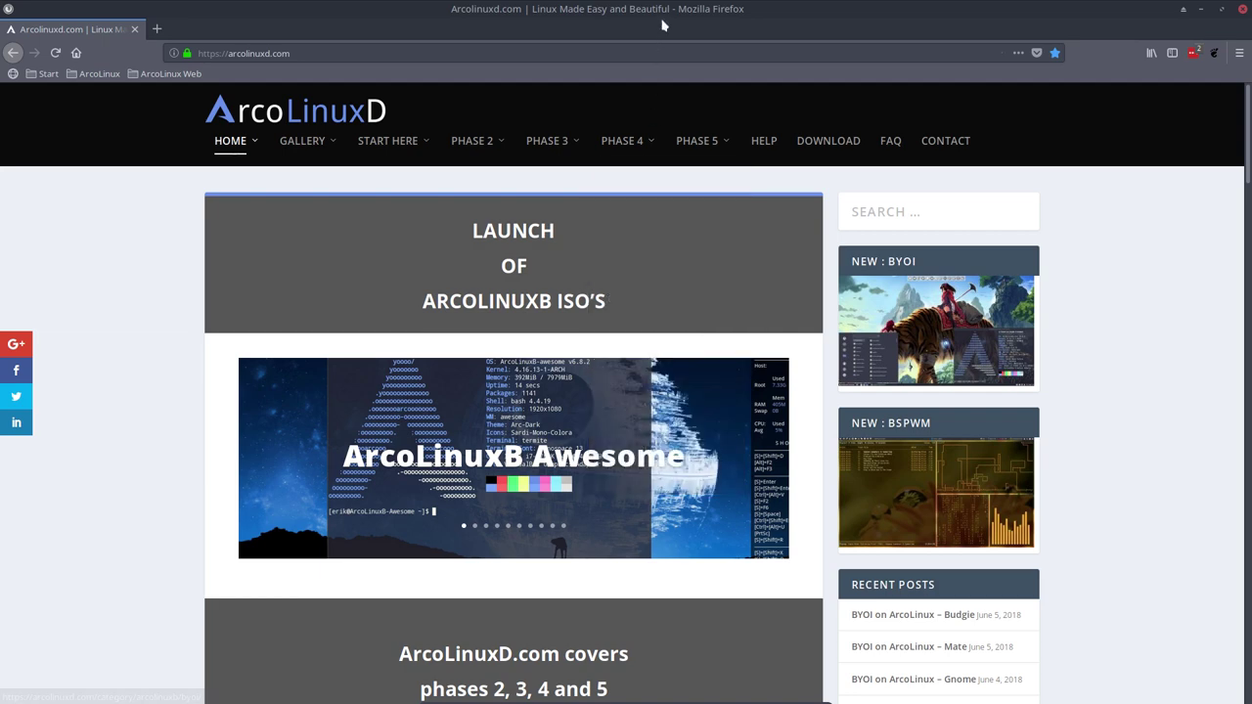
pyautogui.moveTo(664, 9); pyautogui.dragTo(640, 30)
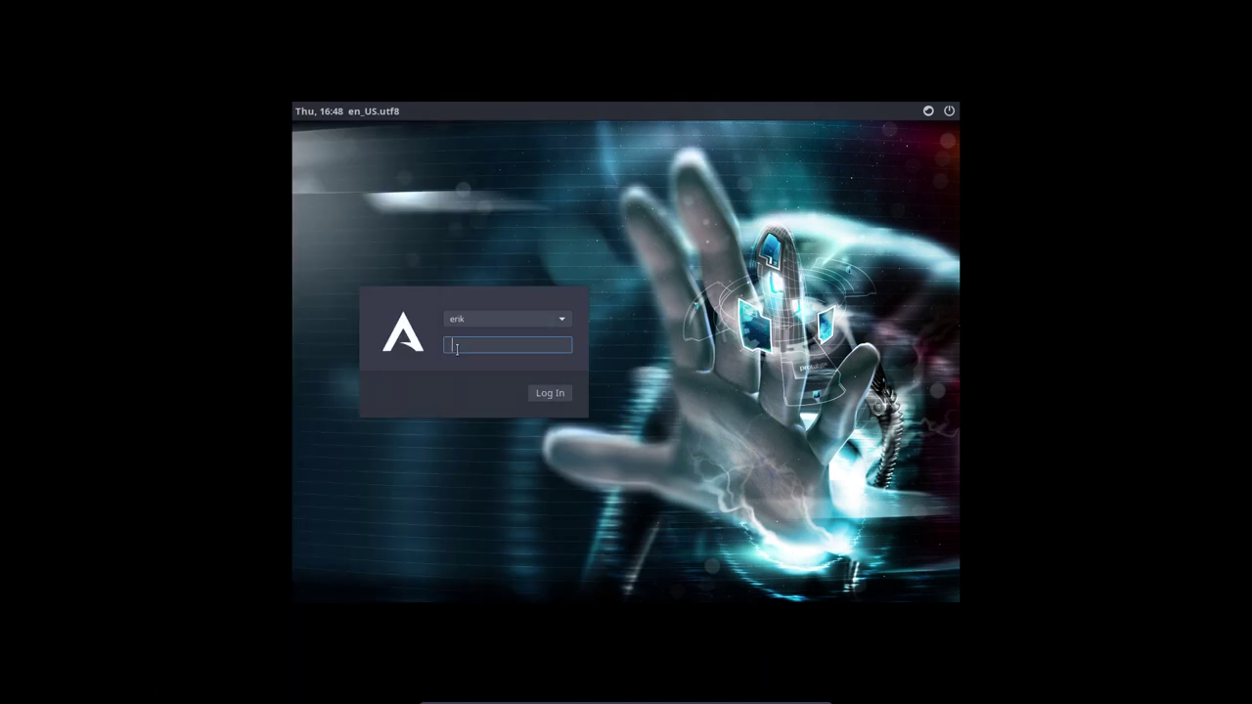
# - Enter the account password at the LightDM screen and log in
pyautogui.press('Return')
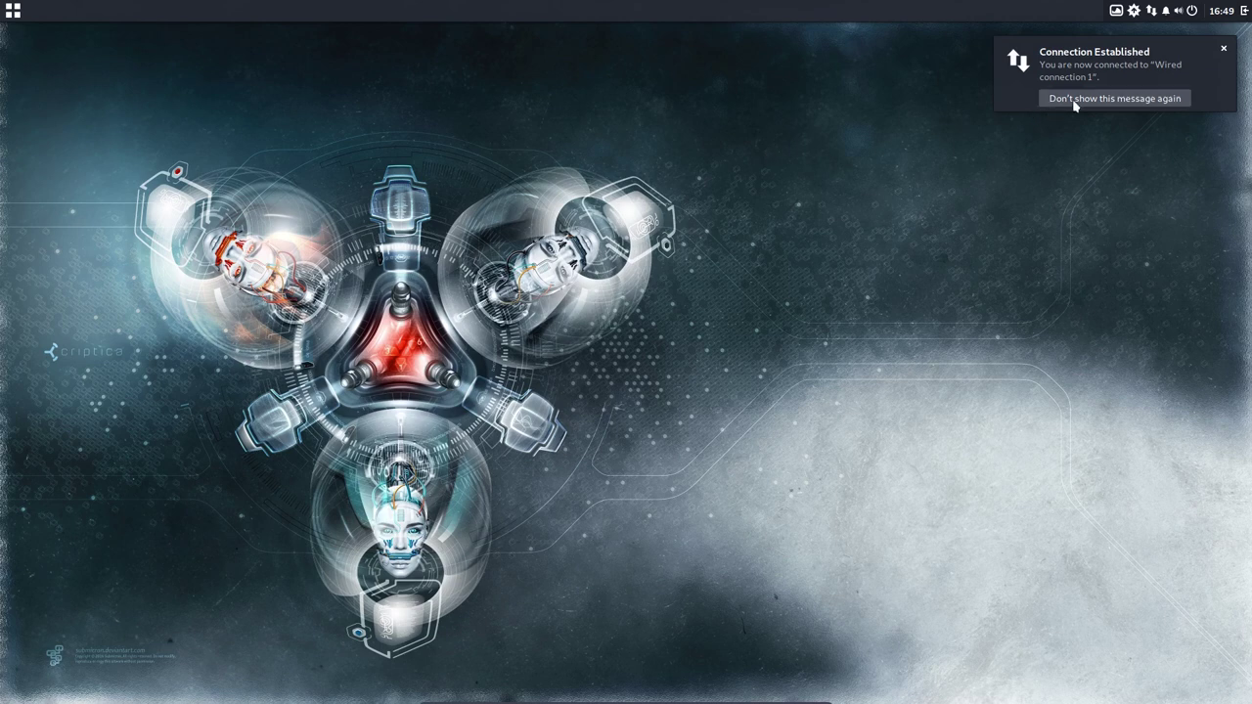
pyautogui.click(12, 9)
pyautogui.click(707, 87)
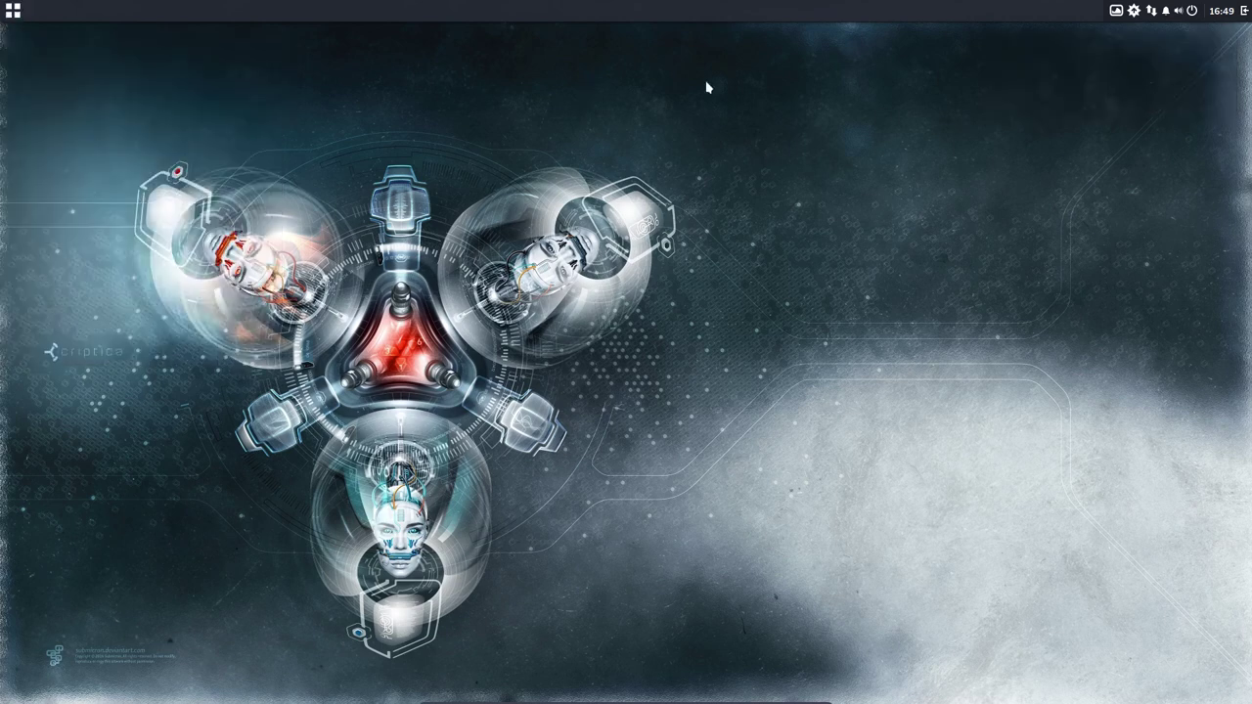
pyautogui.click(1193, 11)
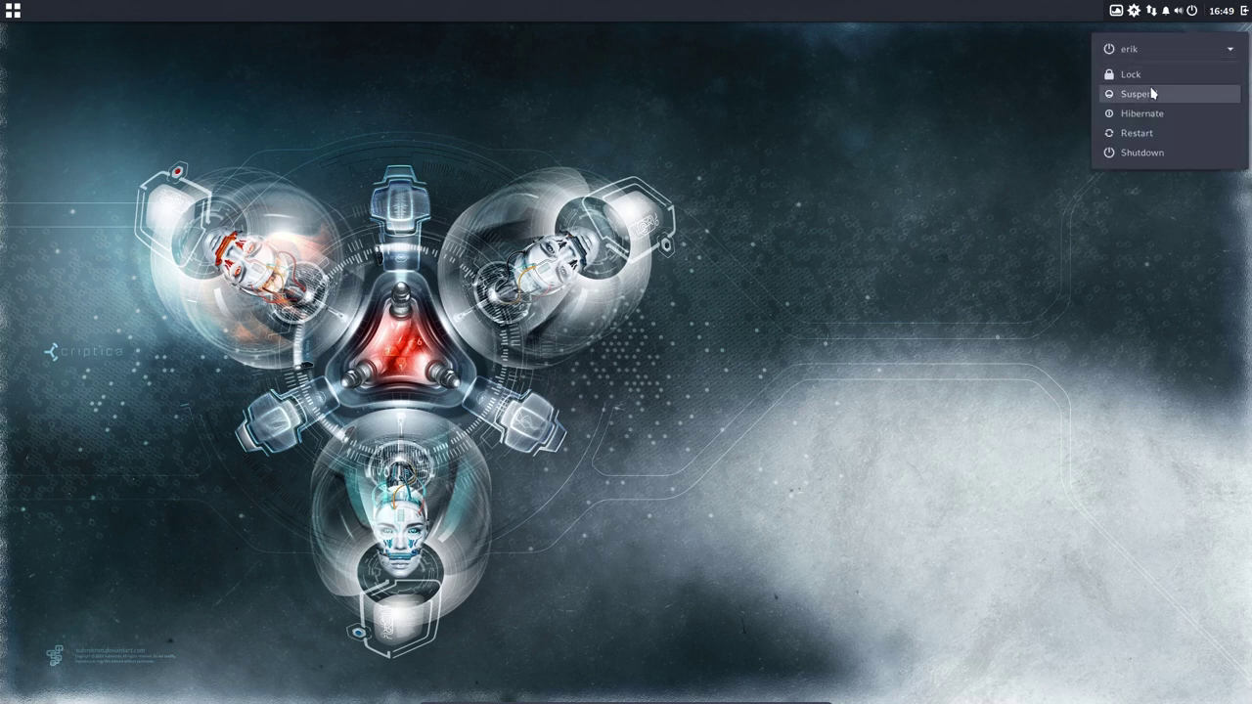
pyautogui.click(1155, 54)
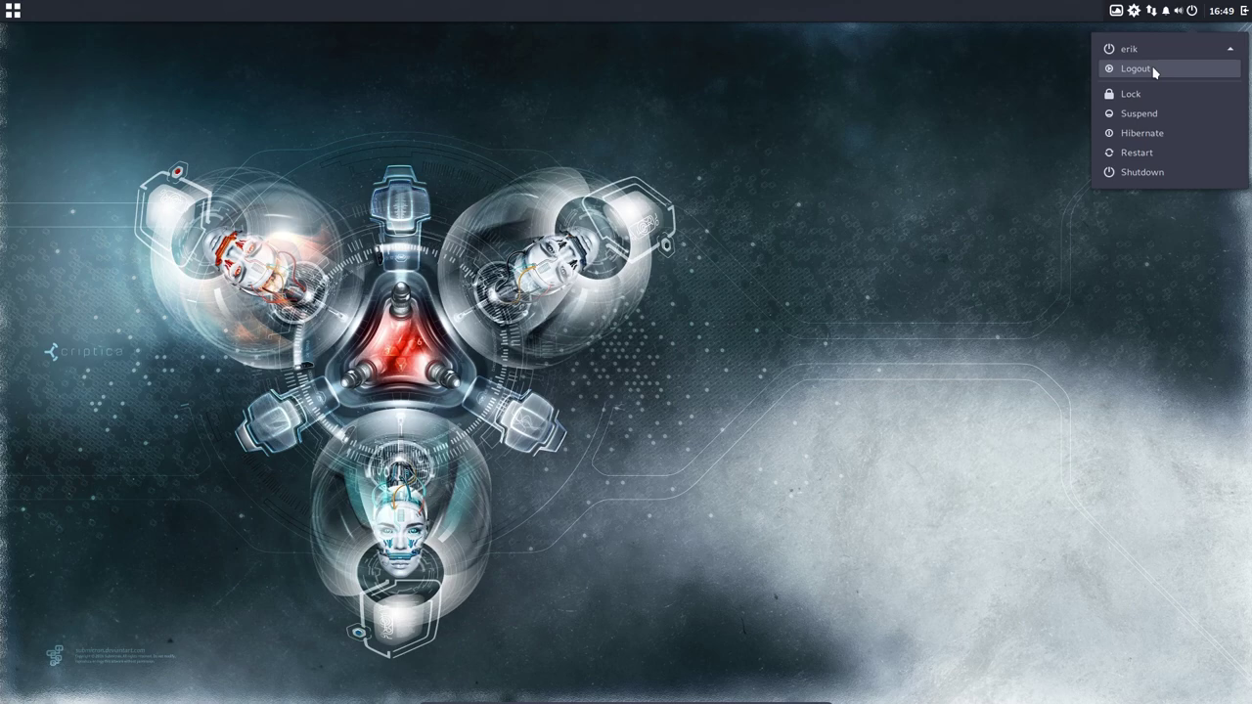
pyautogui.click(1150, 72)
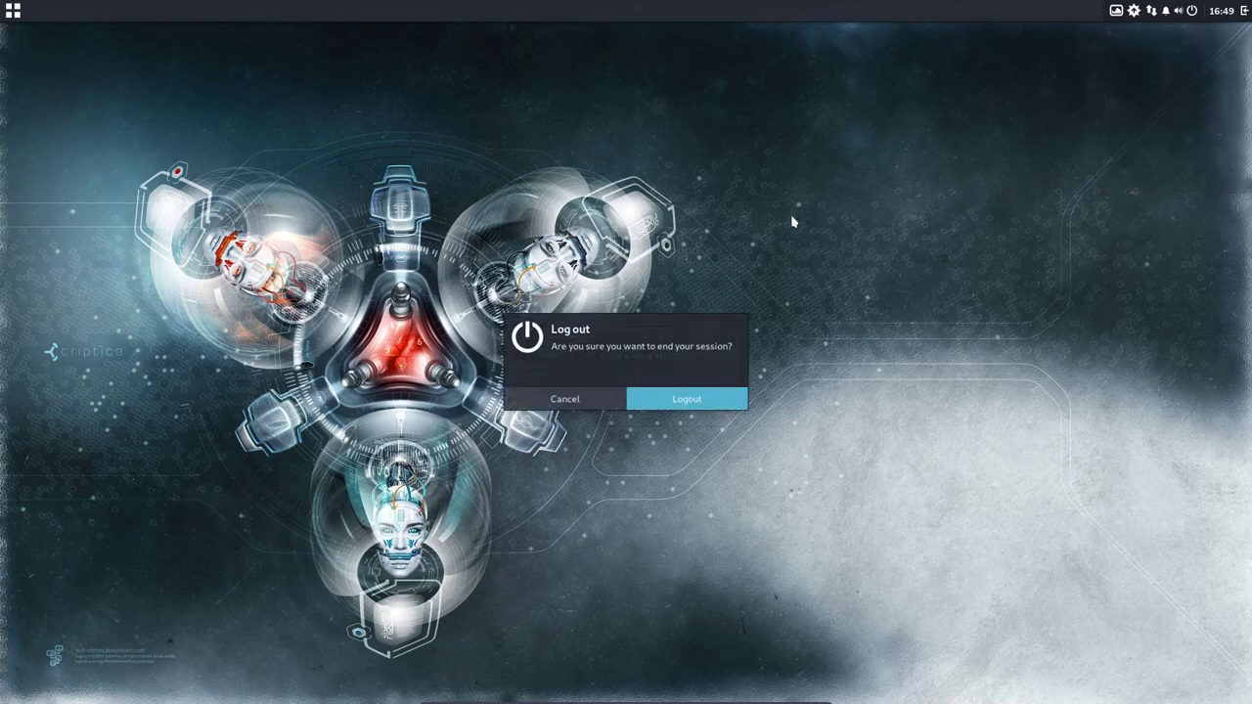
pyautogui.click(677, 403)
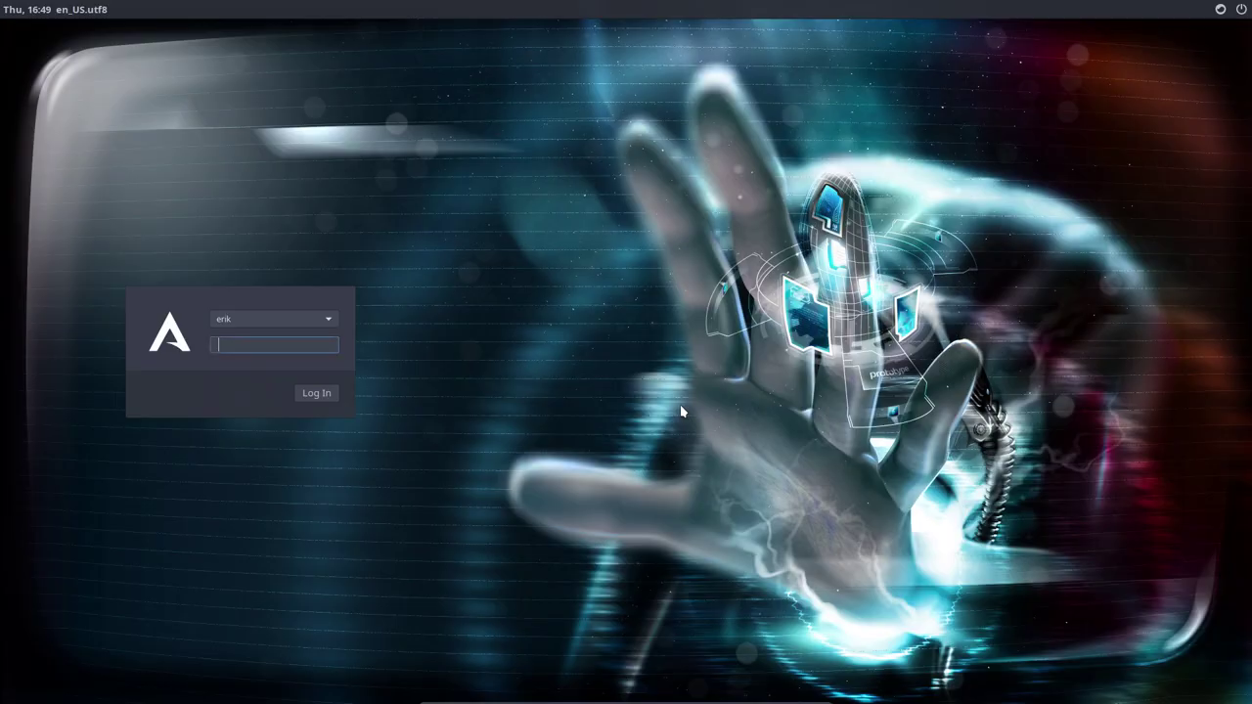
pyautogui.click(1219, 10)
pyautogui.click(418, 278)
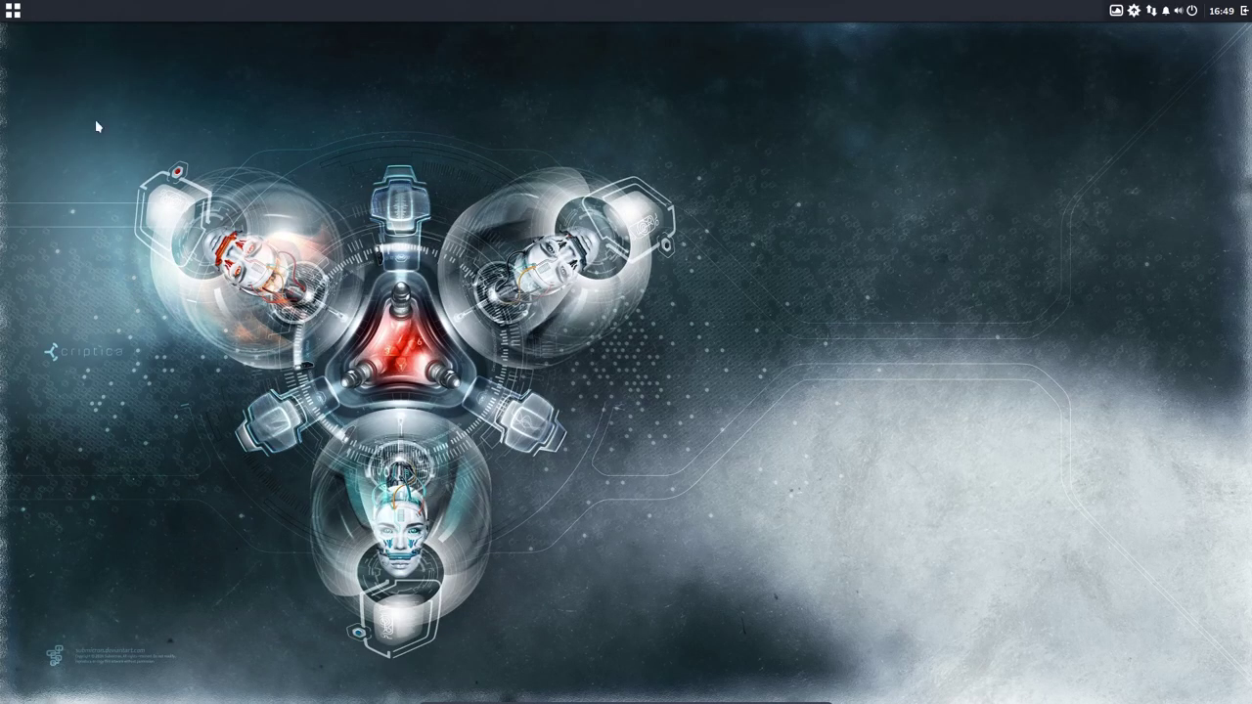
# - Check the Budgie menu, browse Raven's Notifications and Applets, then open Budgie Desktop Settings
pyautogui.click(15, 11)
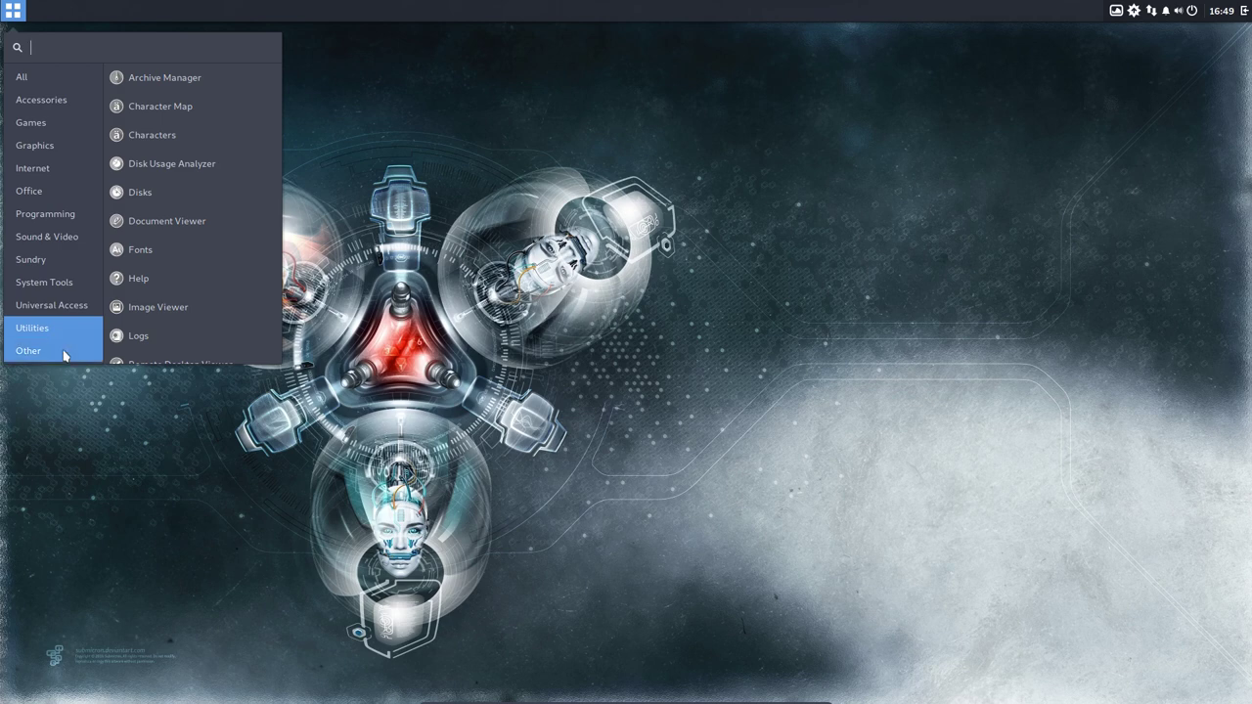
pyautogui.click(626, 298)
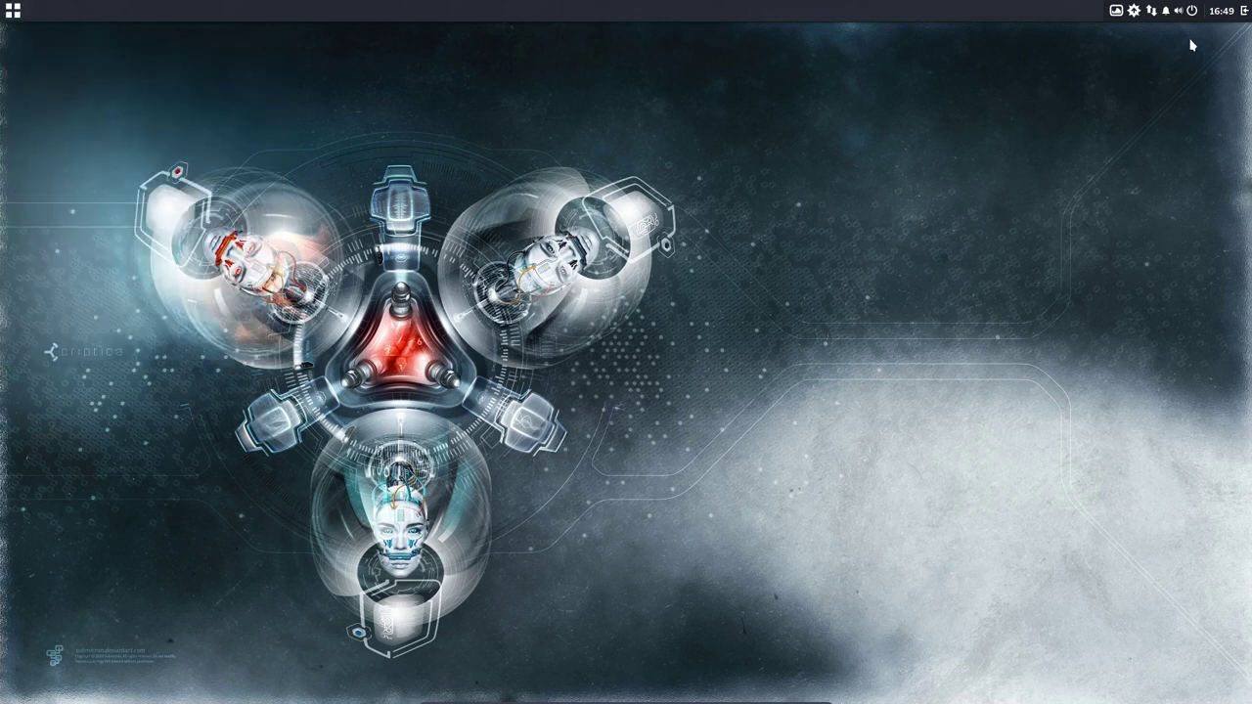
pyautogui.click(1246, 13)
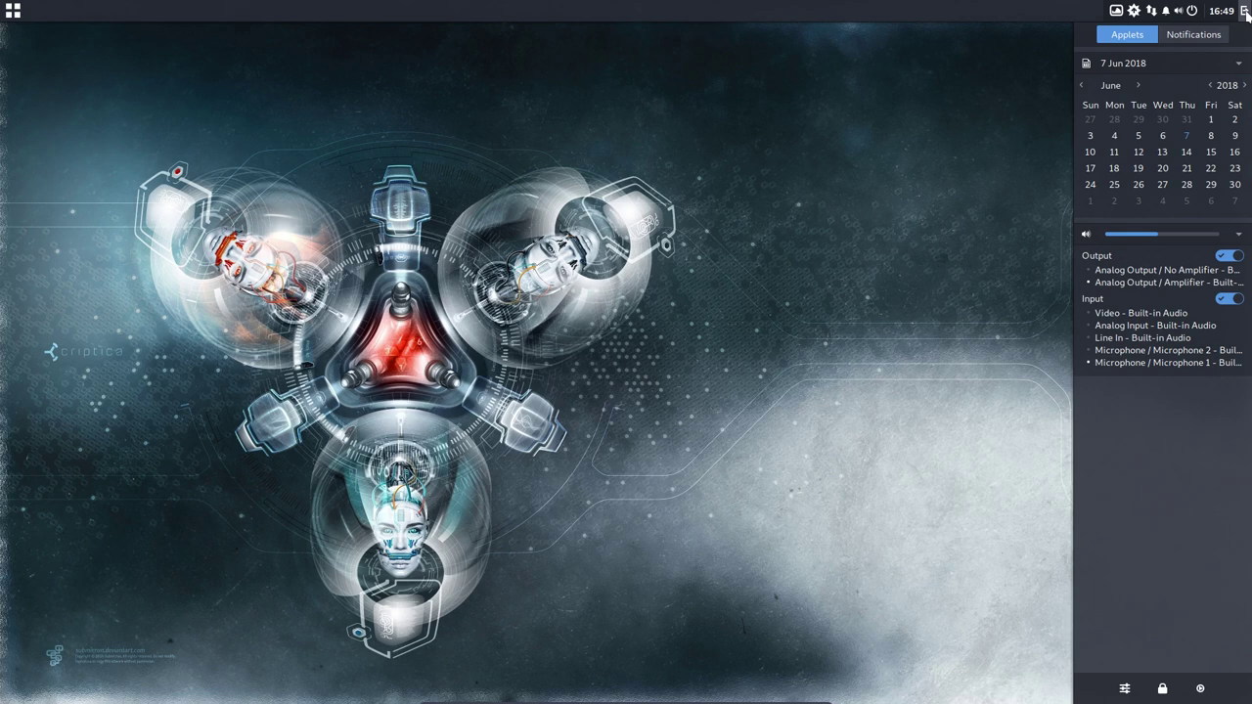
pyautogui.click(1193, 35)
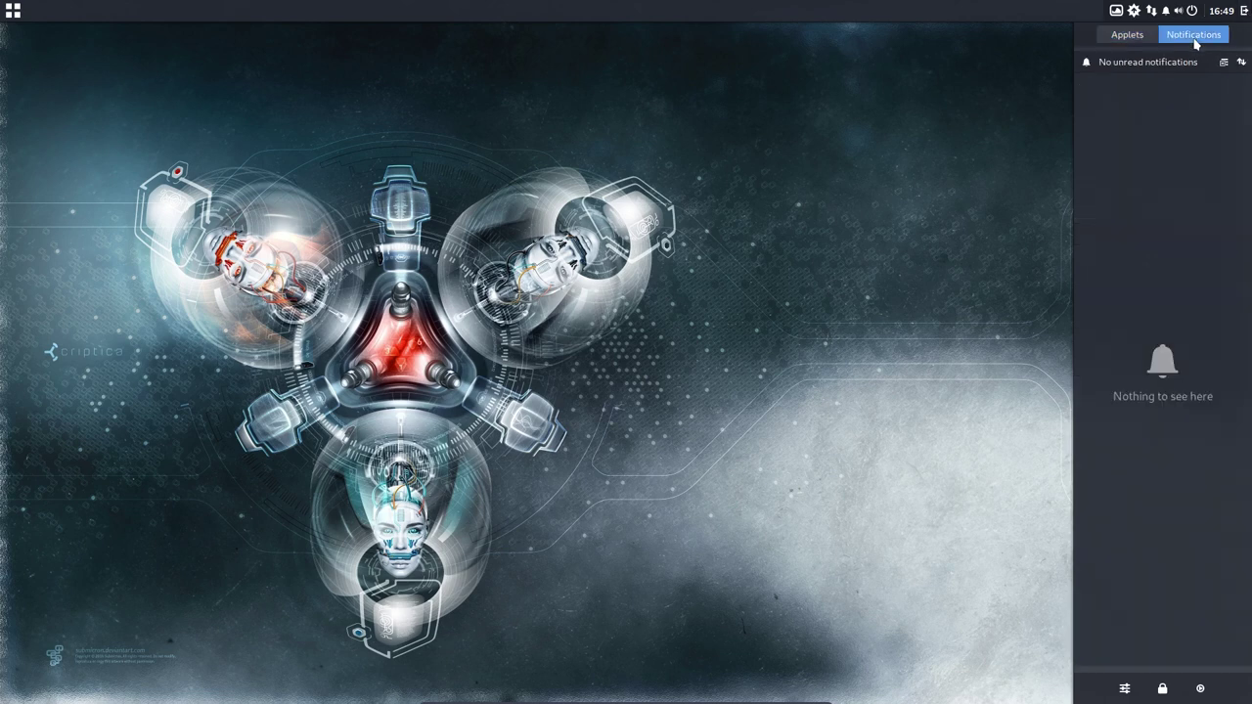
pyautogui.click(1128, 35)
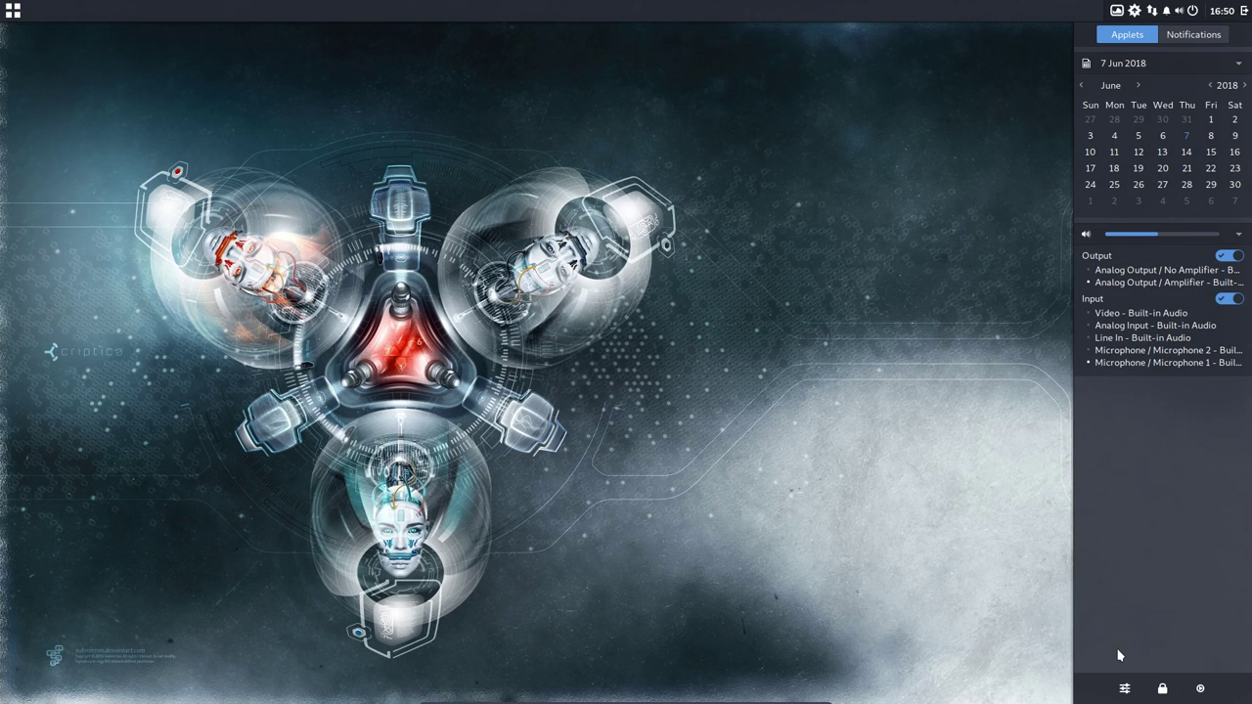
pyautogui.click(1126, 690)
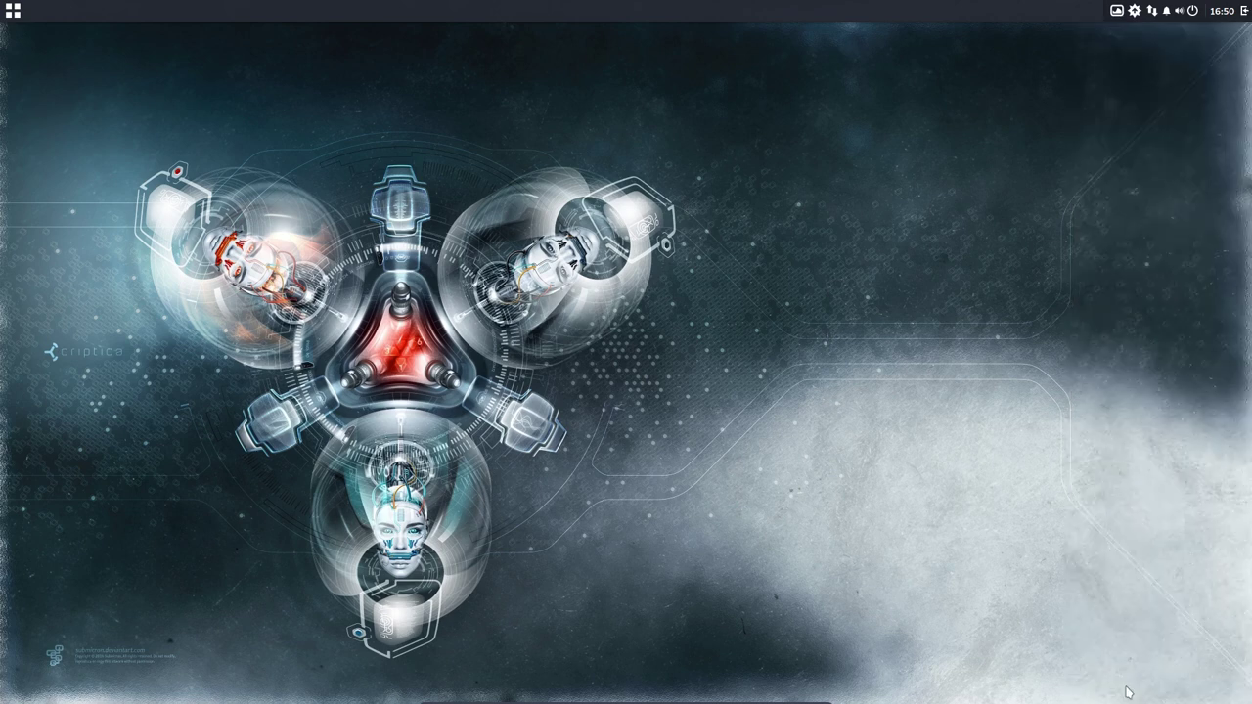
# - Move the settings window and switch the built-in theme off and back on, checking Raven
pyautogui.moveTo(684, 186); pyautogui.dragTo(623, 100)
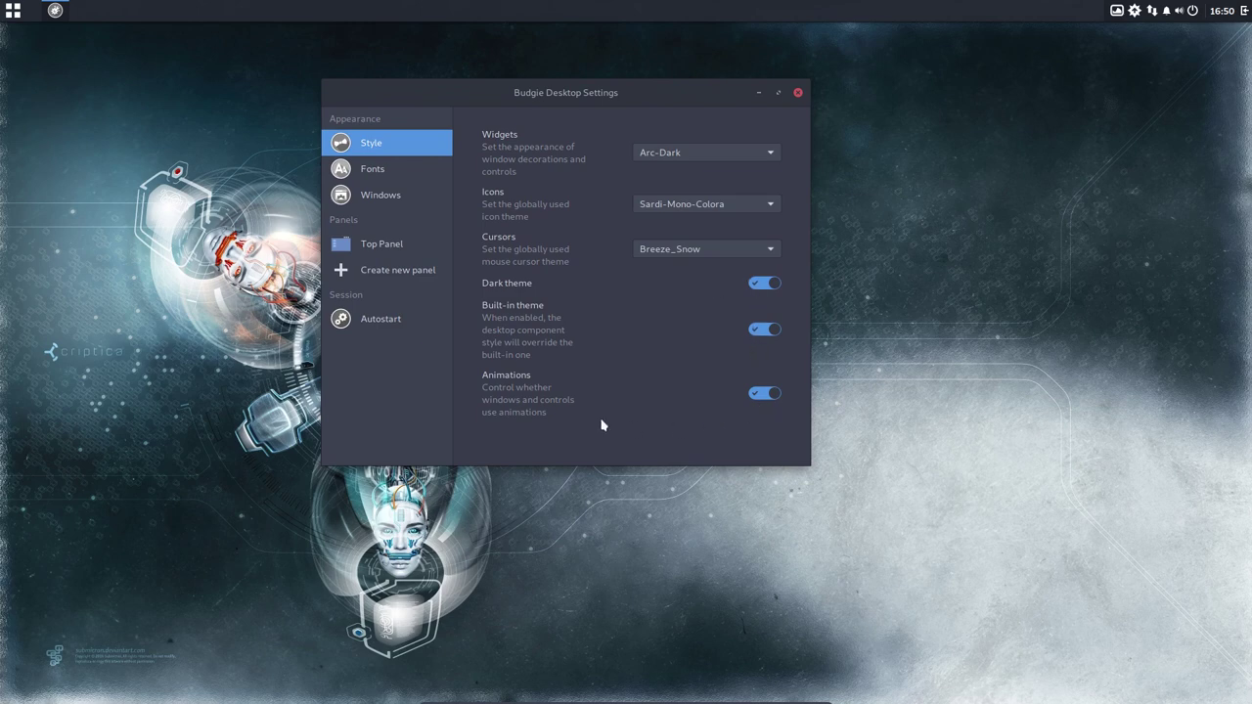
pyautogui.click(769, 333)
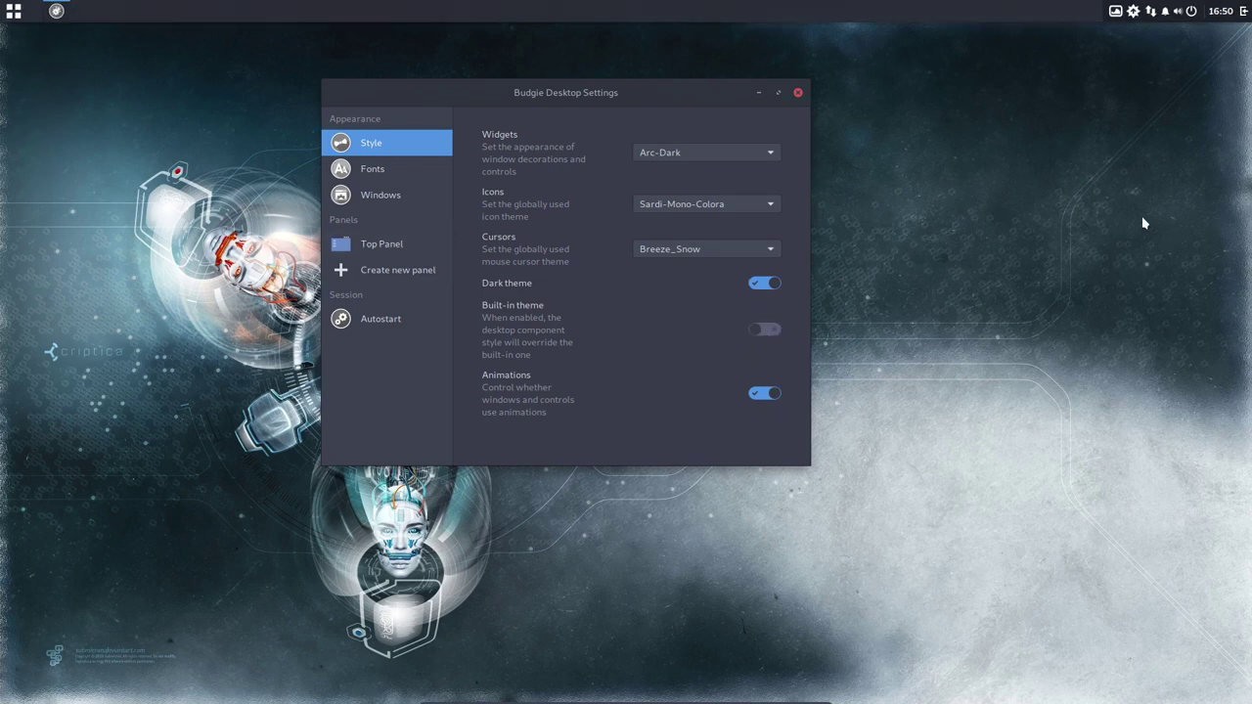
pyautogui.click(1245, 12)
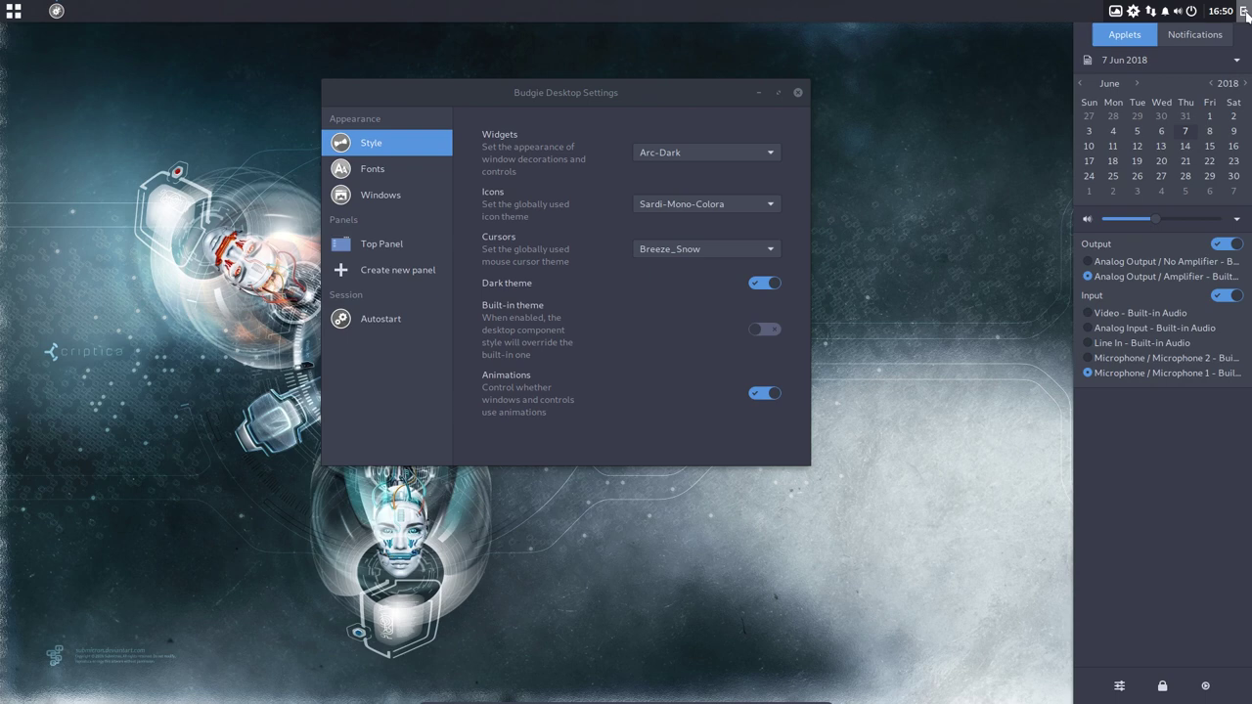
pyautogui.click(786, 339)
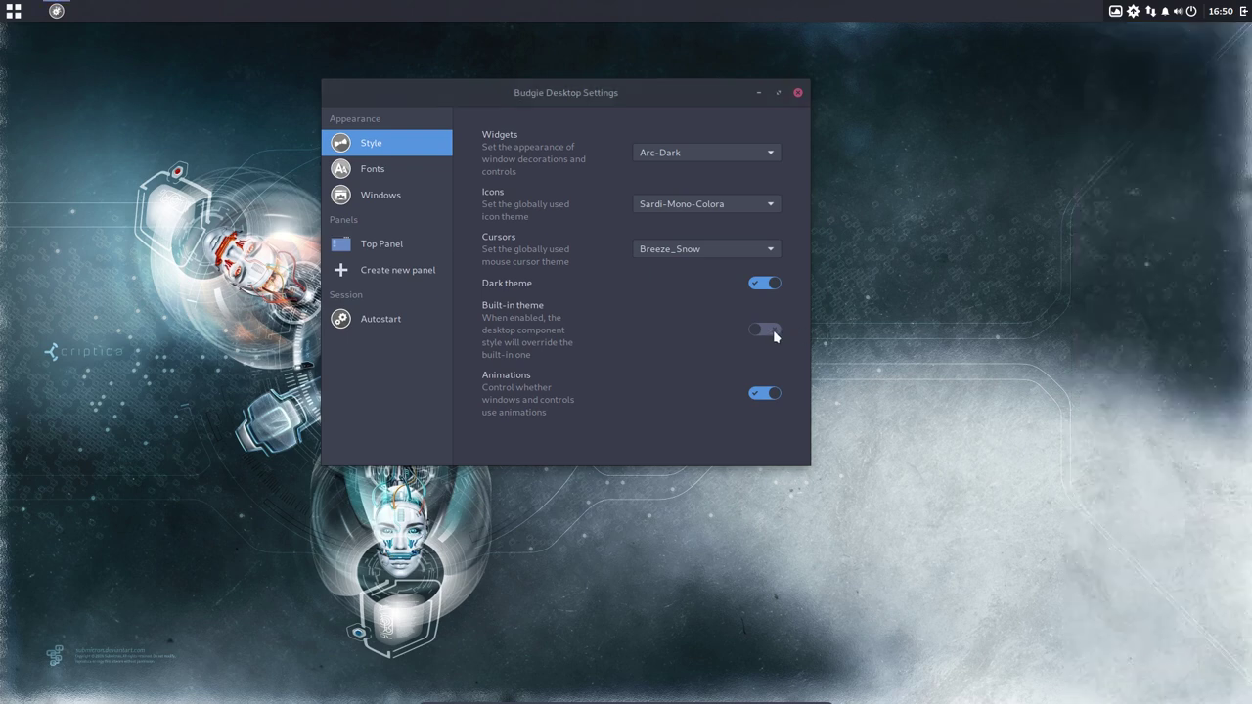
pyautogui.click(772, 329)
pyautogui.click(1245, 11)
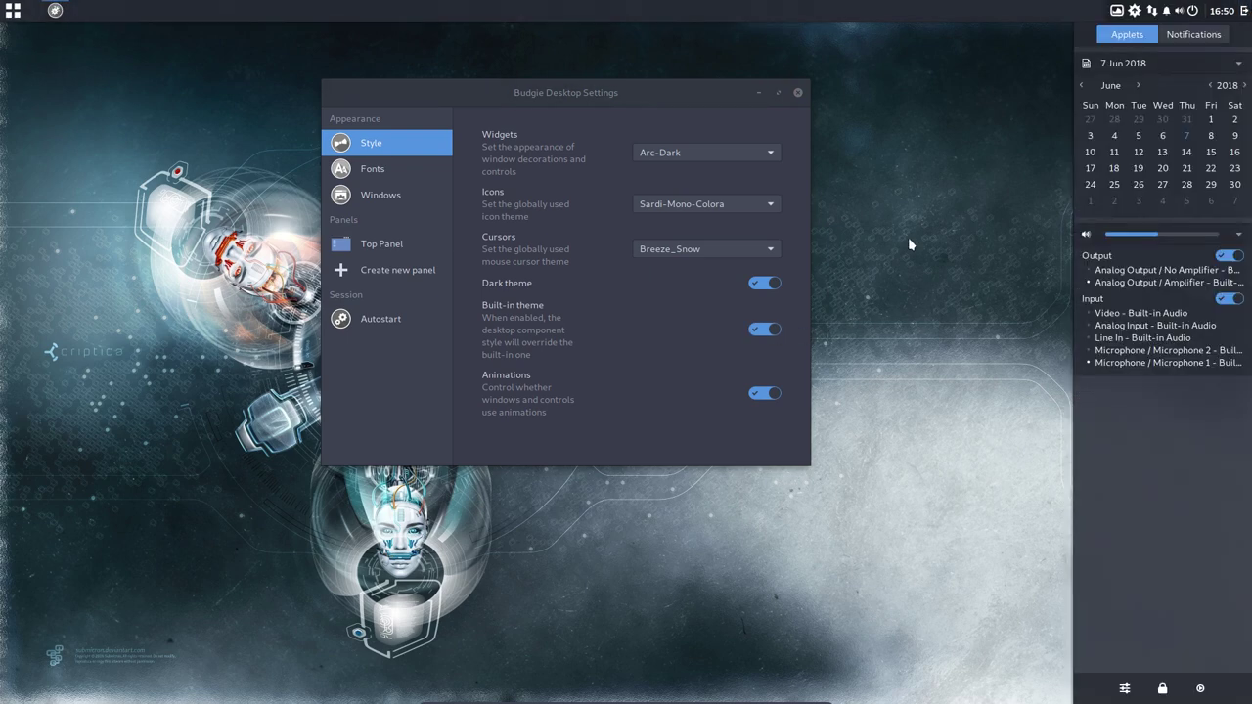
# - Browse the Fonts and Windows pages, ending on the Top Panel applet list
pyautogui.click(396, 176)
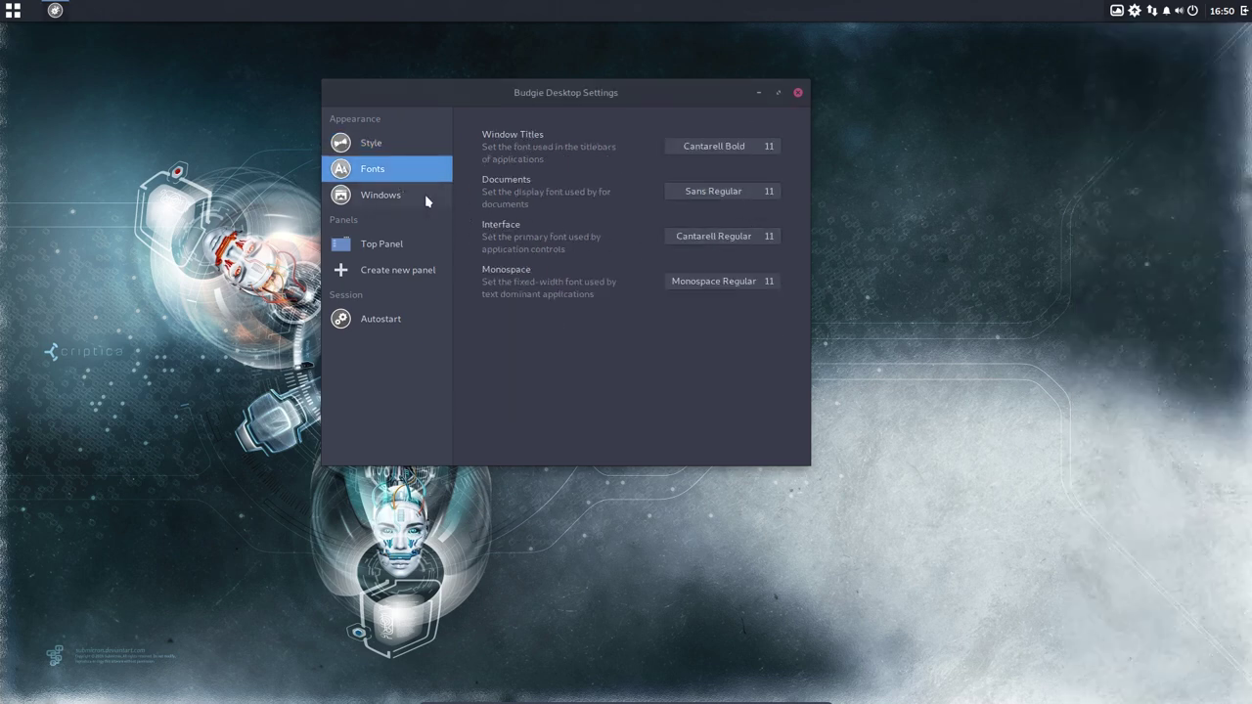
pyautogui.click(424, 197)
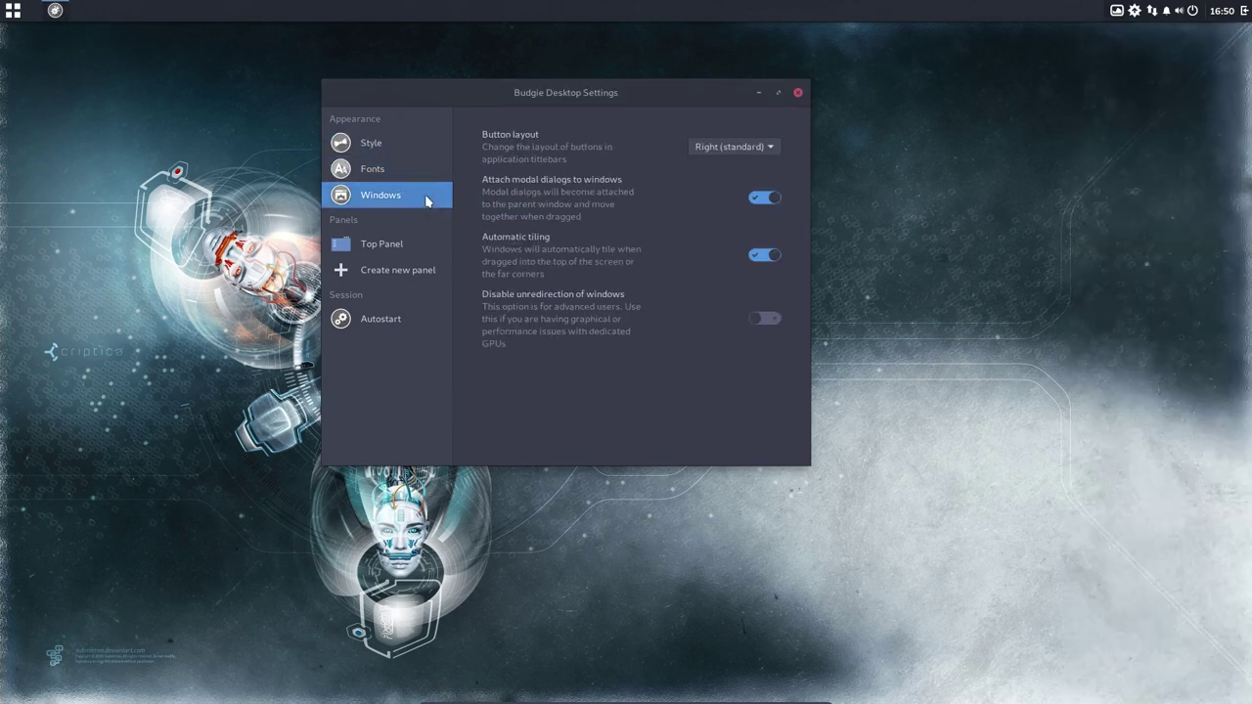
pyautogui.click(399, 252)
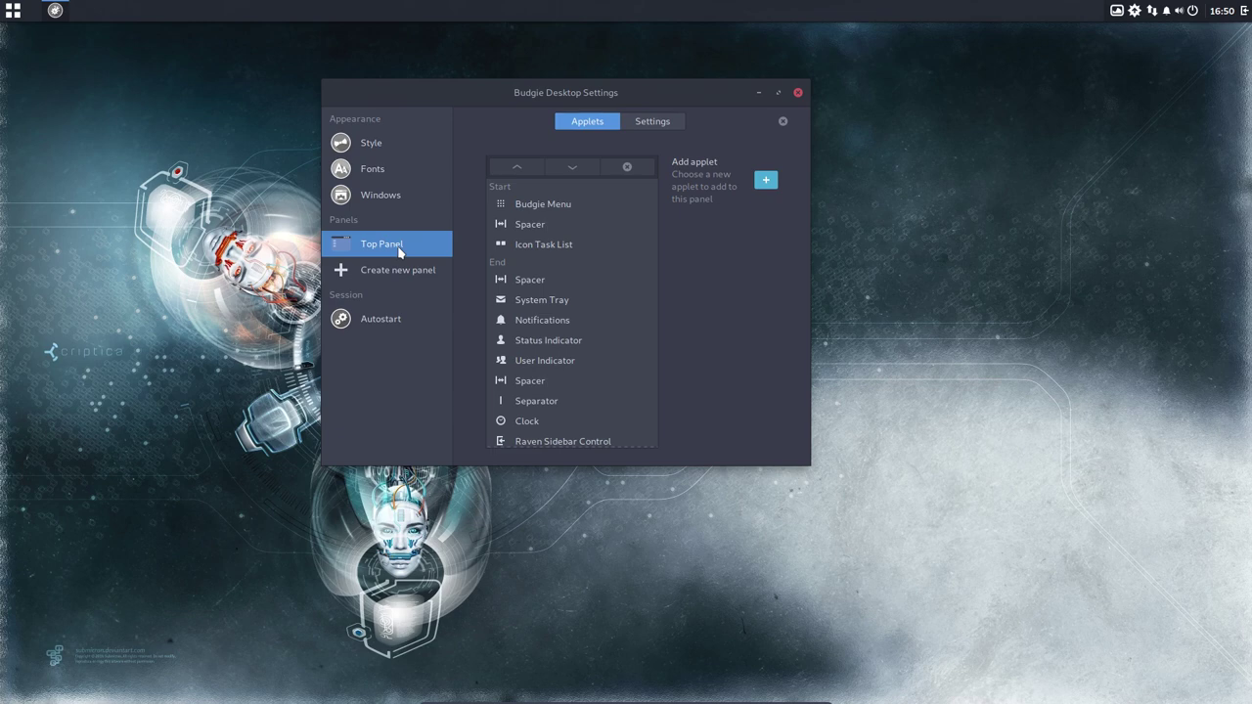
# - Enable Show Menu Label for Budgie Menu and set the label to 'ArcoLinuxB Budgie'
pyautogui.click(542, 207)
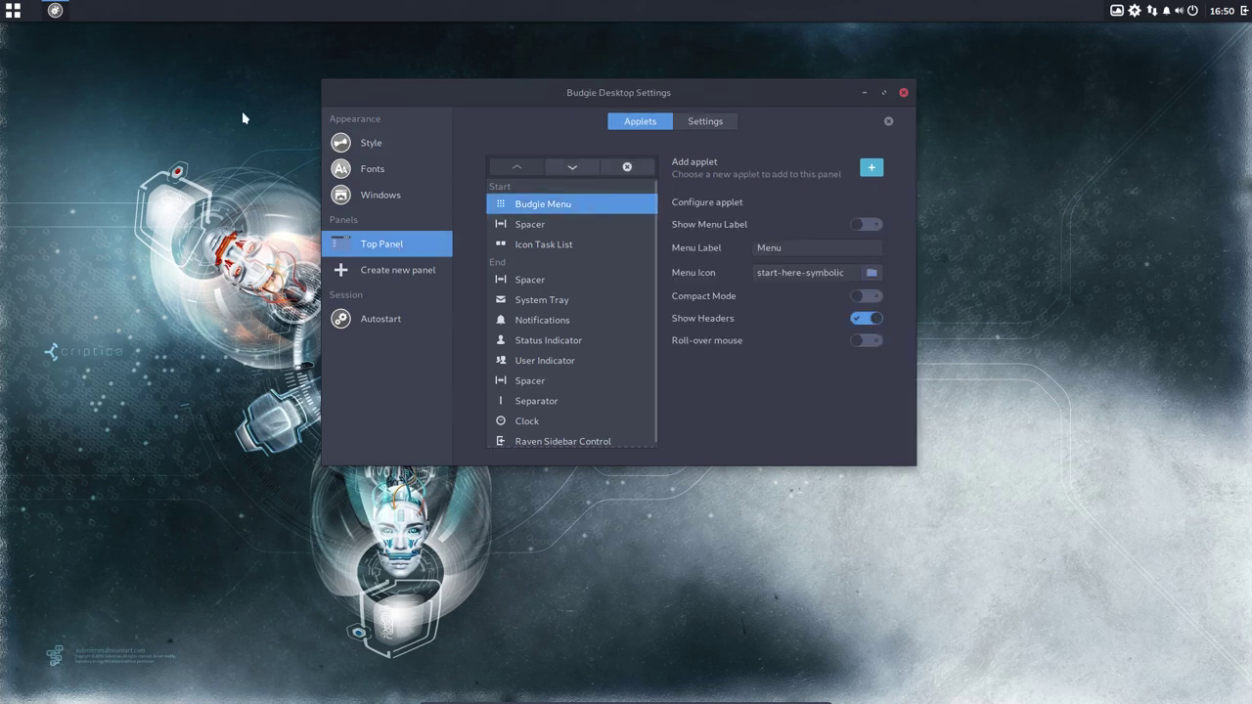
pyautogui.click(865, 224)
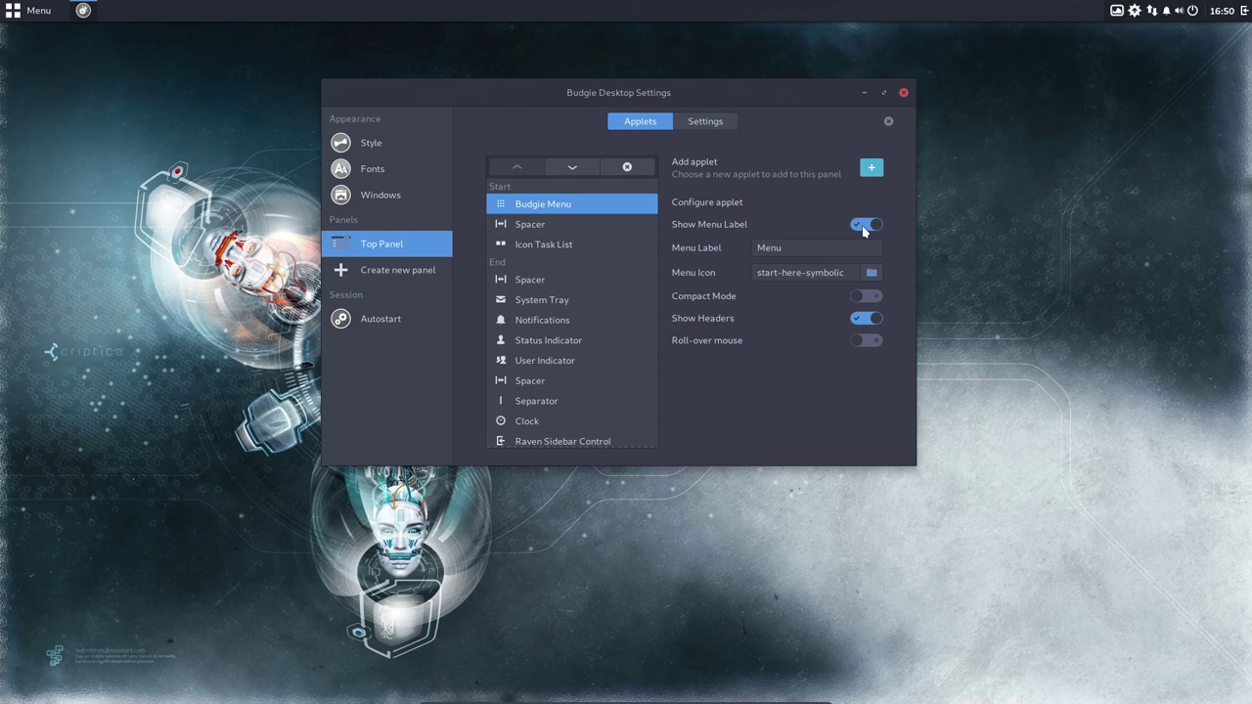
pyautogui.press('Tab')
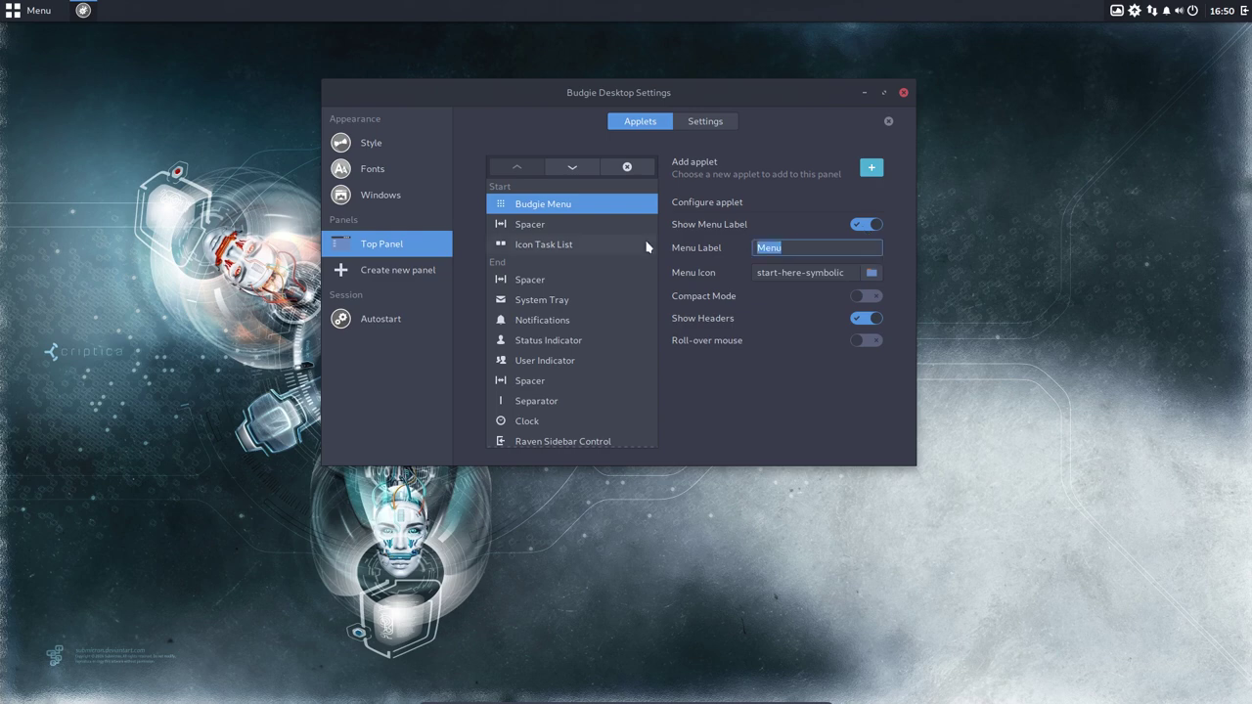
pyautogui.write('Arcolinu')
pyautogui.press('BackSpace')
pyautogui.press('BackSpace')
pyautogui.press('BackSpace')
pyautogui.press('BackSpace')
pyautogui.write('Lin')
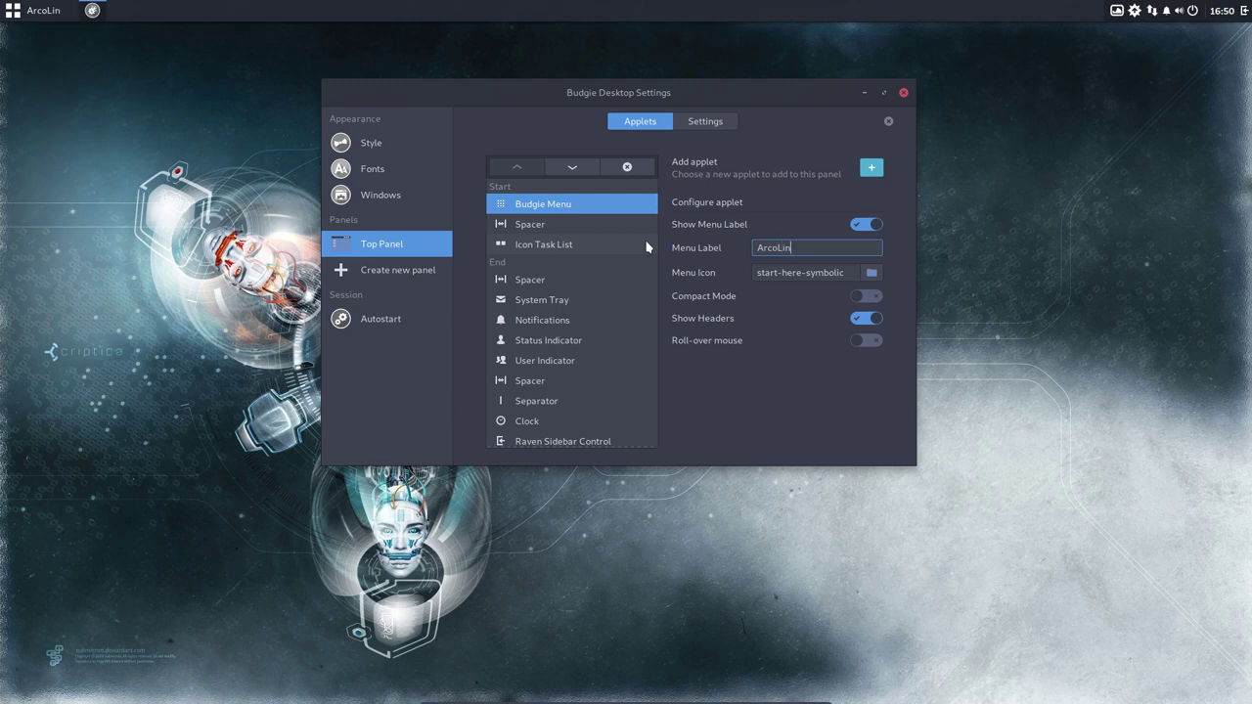
pyautogui.write('uxB Bd')
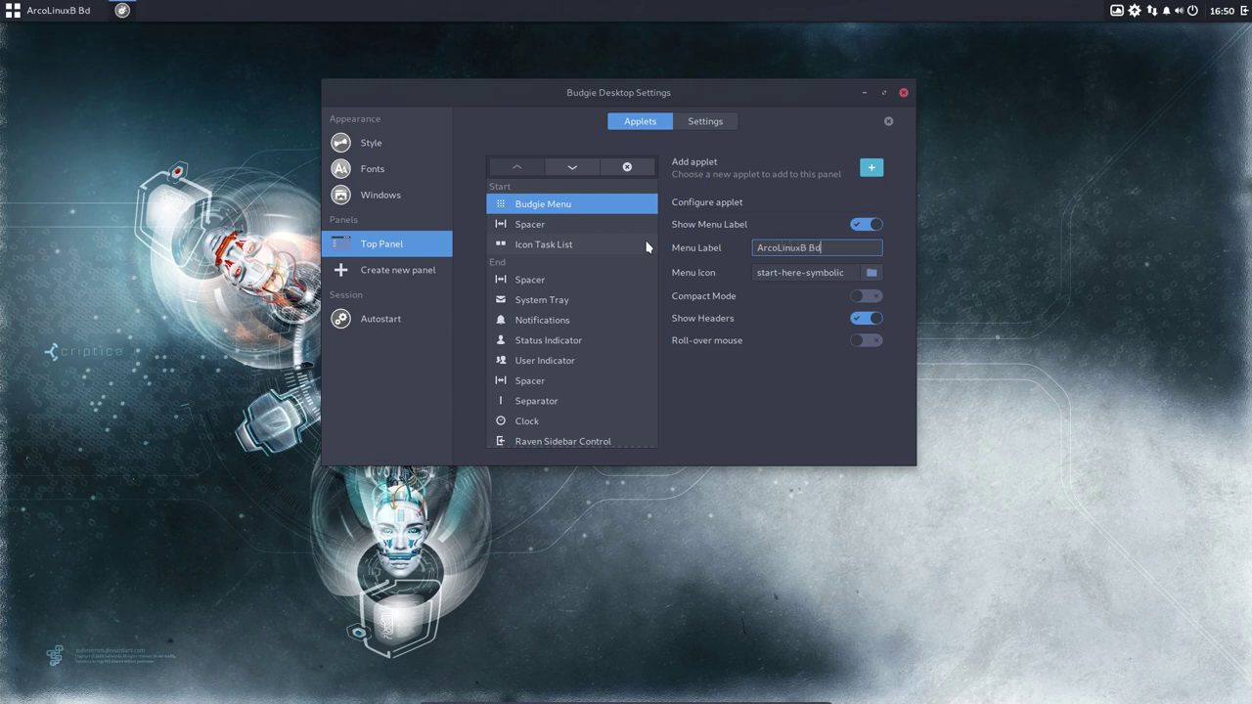
pyautogui.press('BackSpace')
pyautogui.write('udgie')
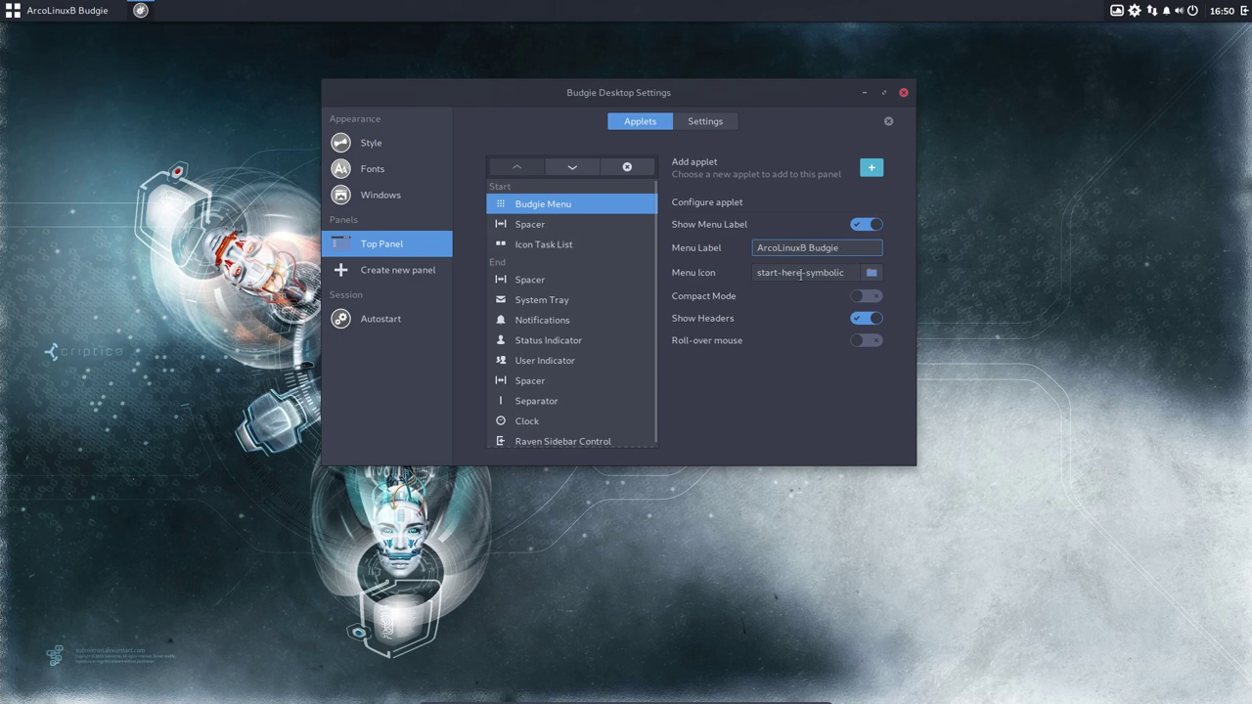
# - Open the Menu Icon file chooser and browse from Computer into /usr/share
pyautogui.click(871, 273)
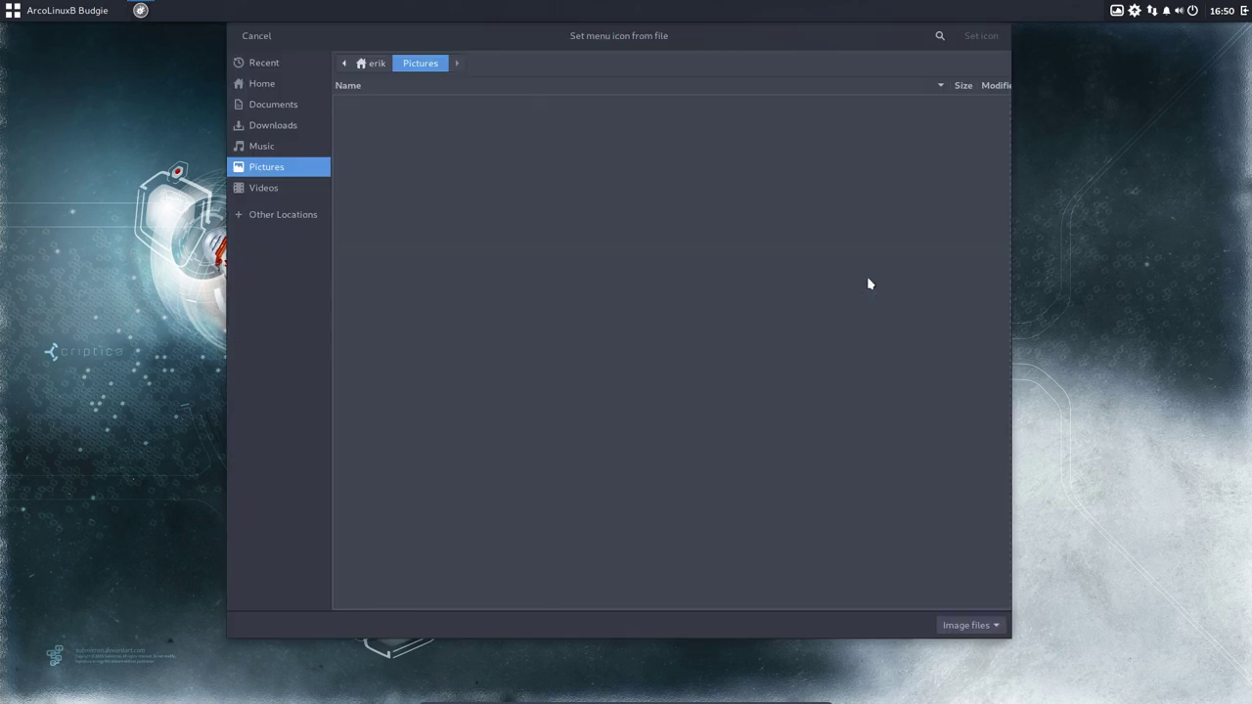
pyautogui.click(278, 217)
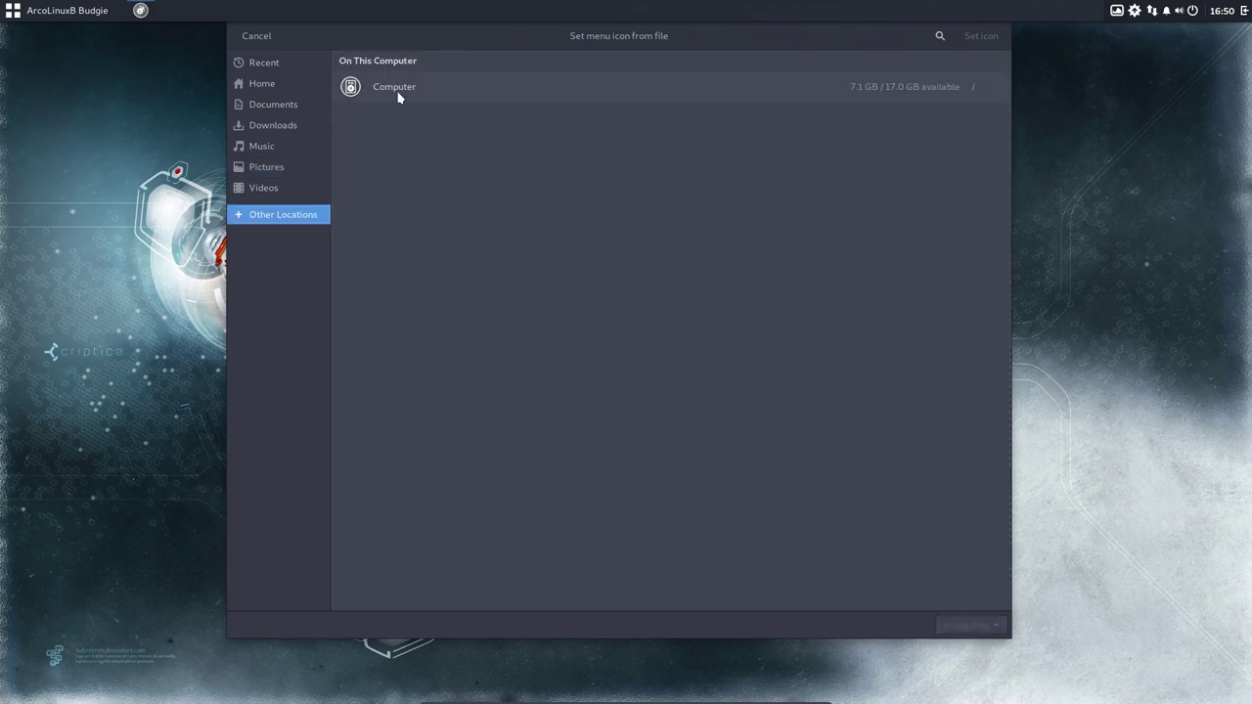
pyautogui.click(396, 88)
pyautogui.doubleClick(373, 362)
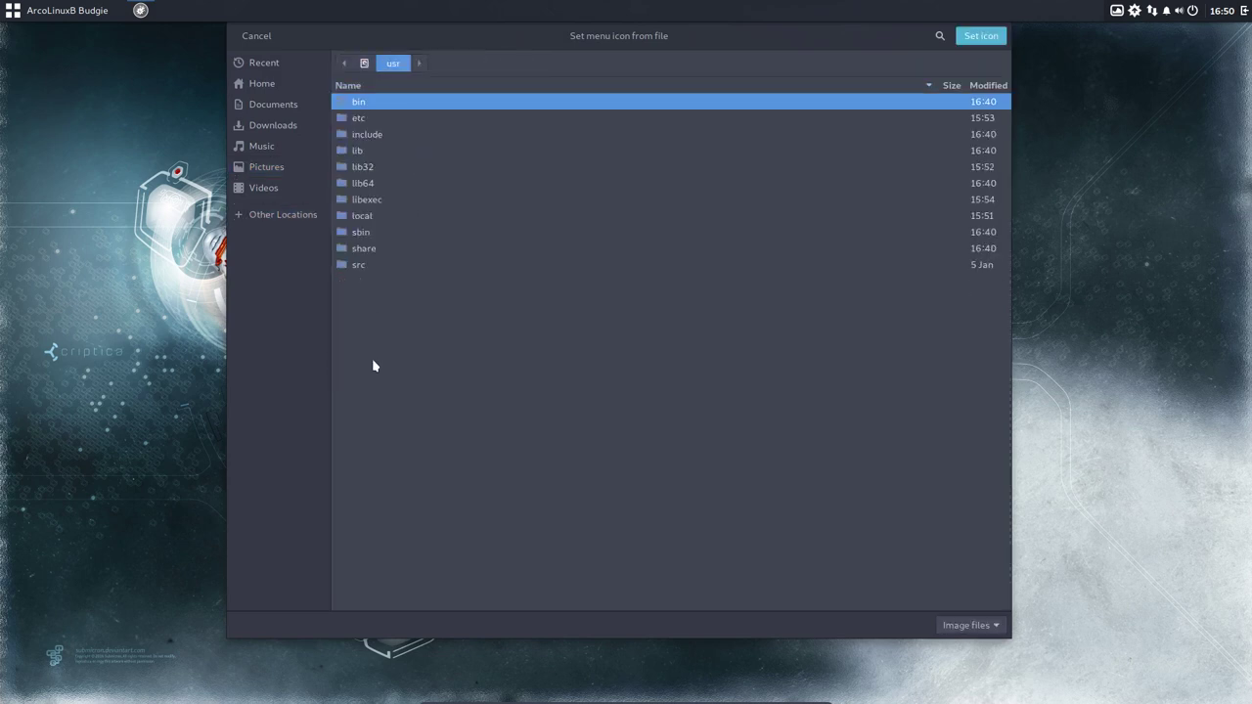
pyautogui.doubleClick(375, 249)
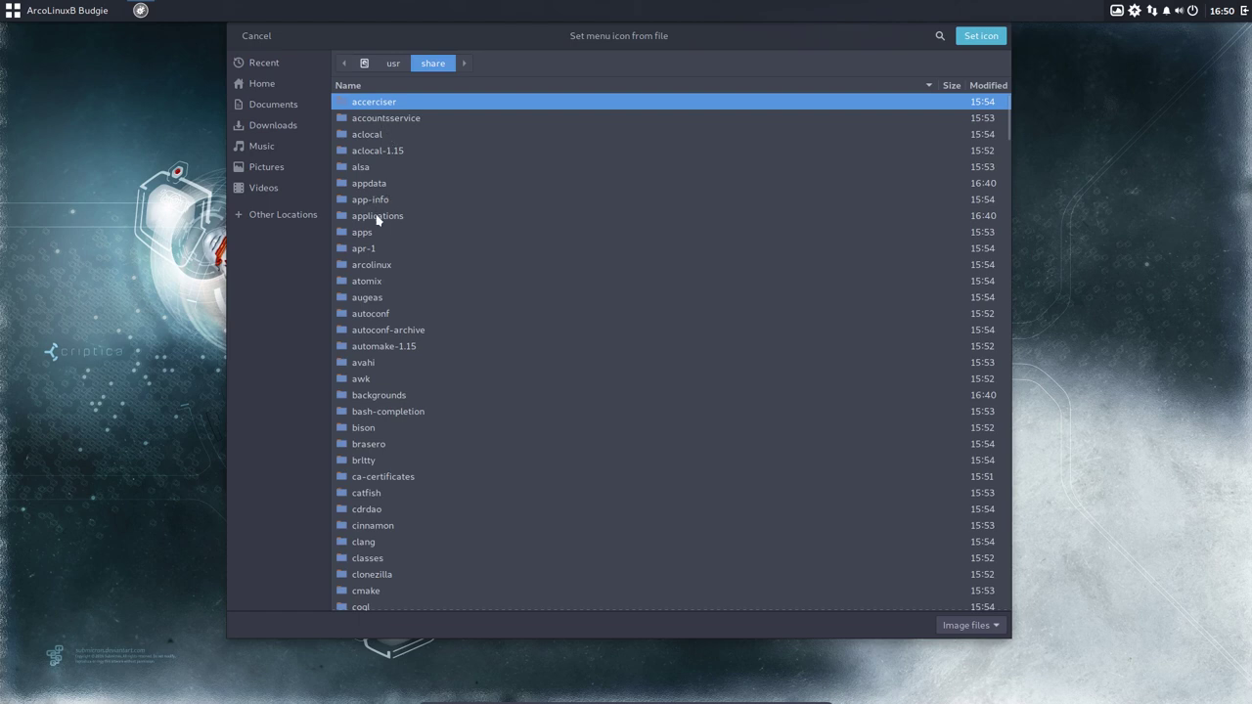
# - Open the icons folder inside share, then the Sardi icon theme folder
pyautogui.scroll(-5, 377, 442)
pyautogui.scroll(-9, 377, 442)
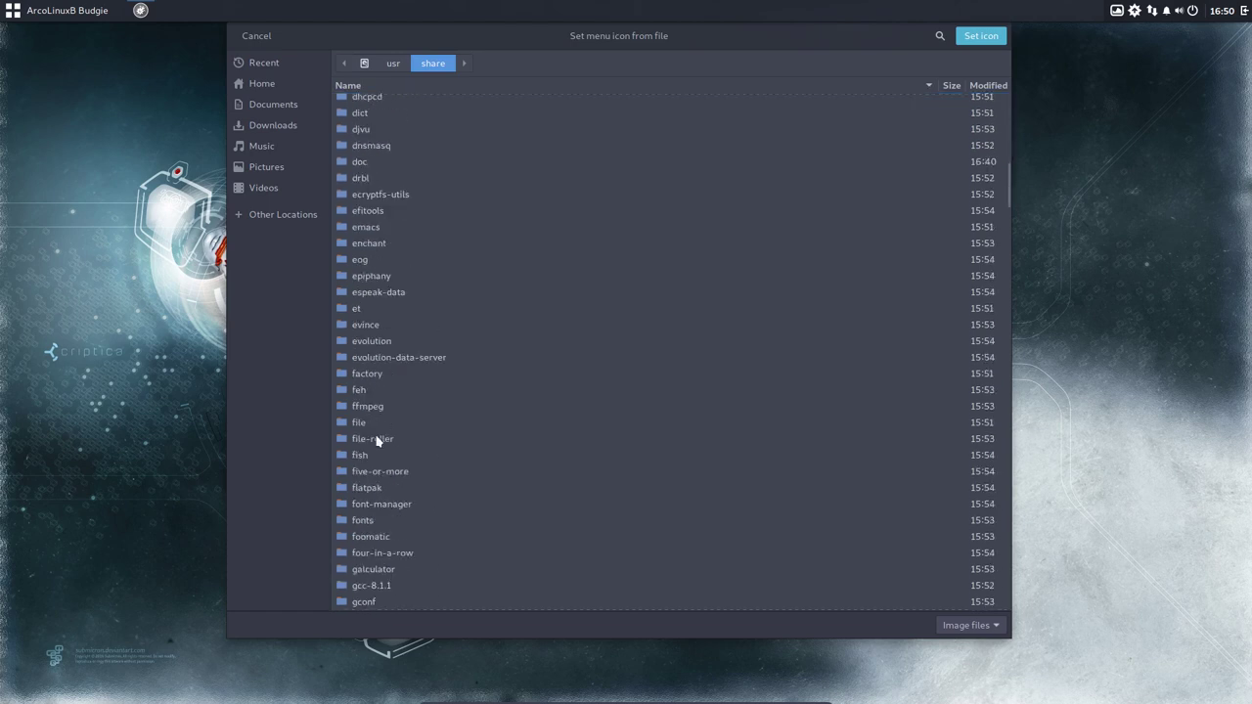
pyautogui.scroll(-13, 377, 442)
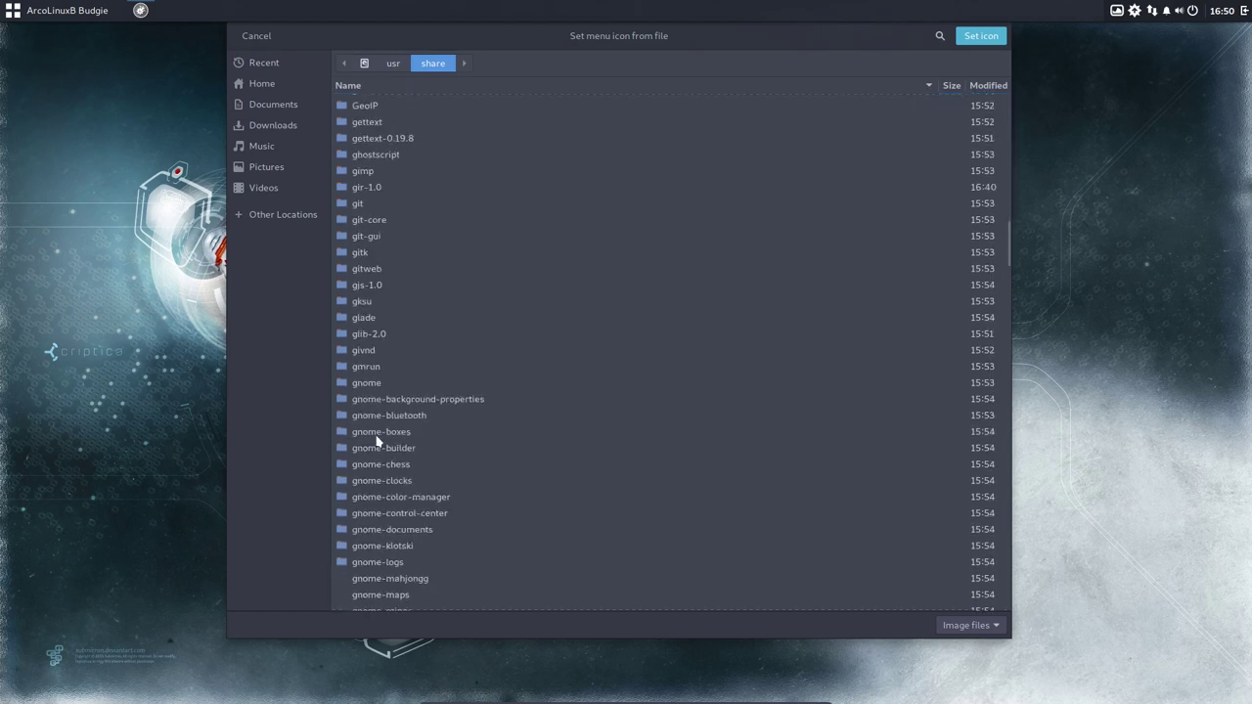
pyautogui.scroll(3, 376, 442)
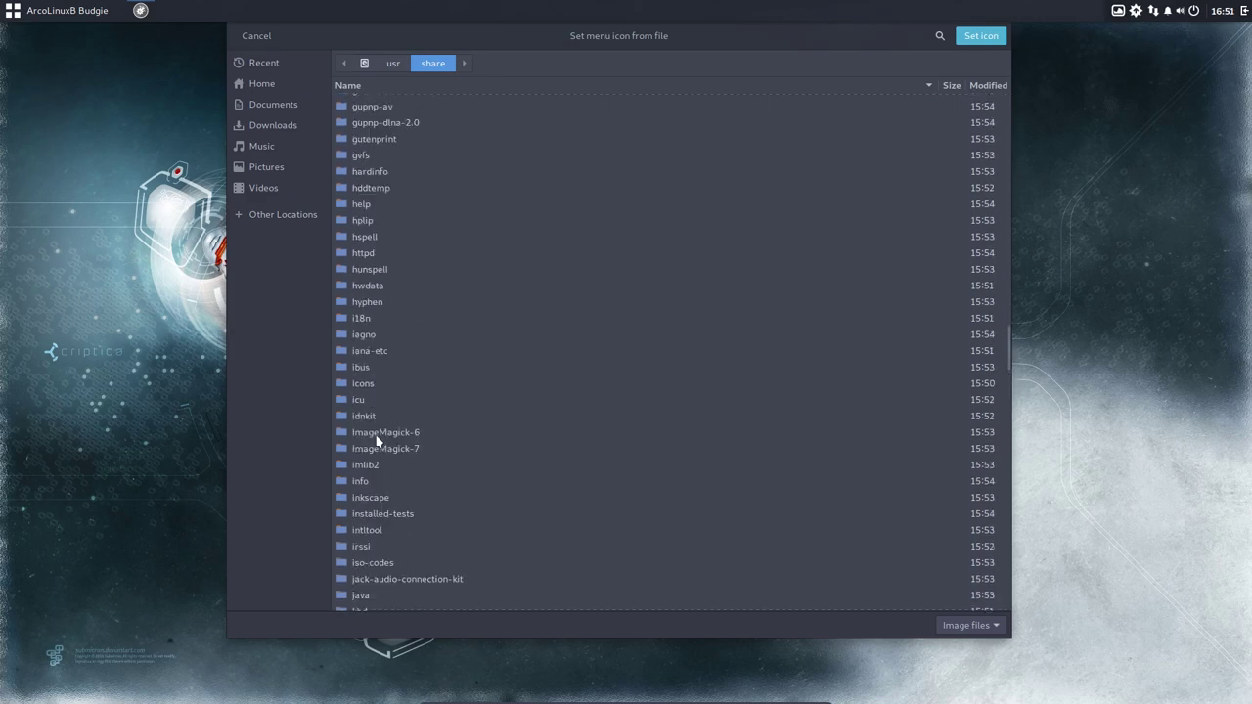
pyautogui.doubleClick(374, 388)
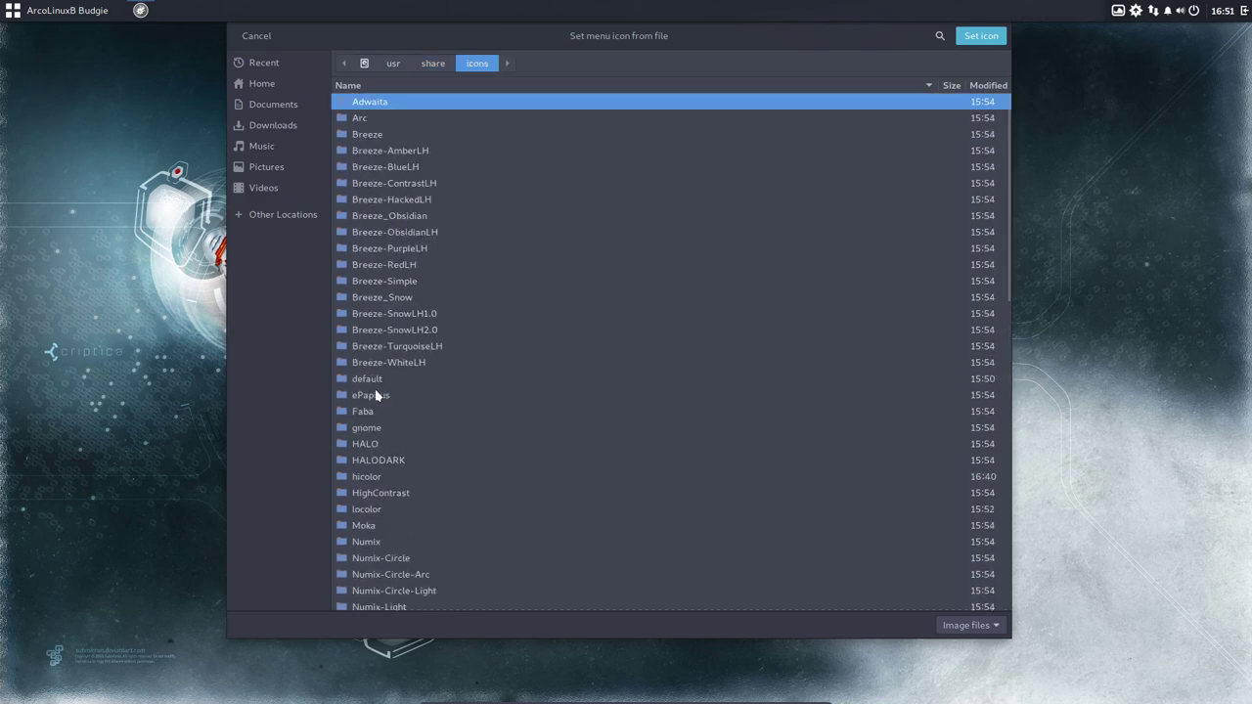
pyautogui.scroll(-15, 396, 422)
pyautogui.scroll(6, 396, 422)
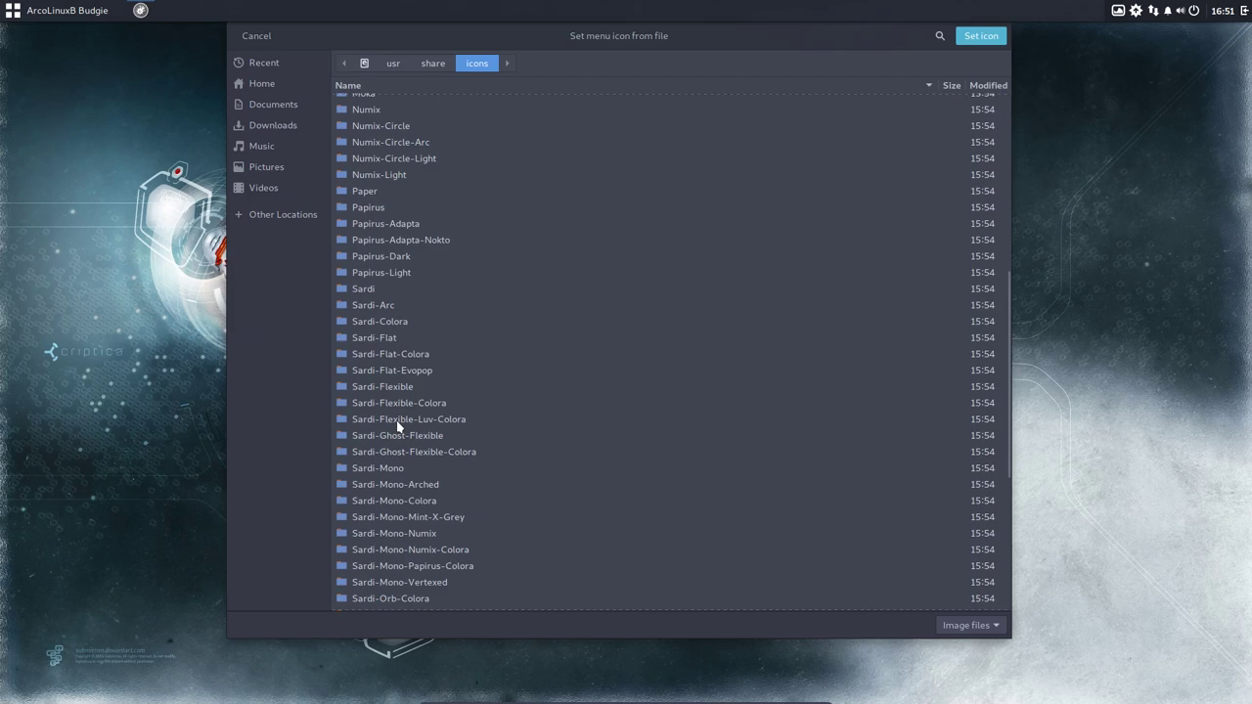
pyautogui.doubleClick(385, 290)
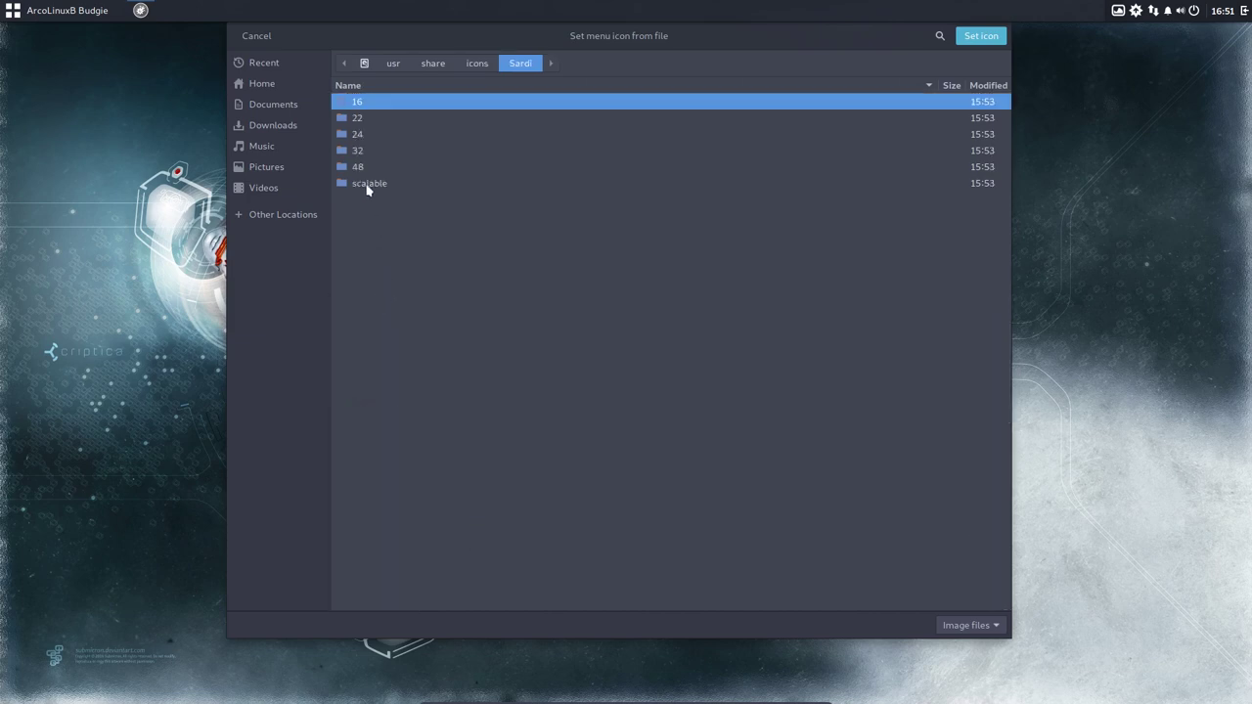
# - Open Sardi's scalable/places folder and step through the start-here-abstract icon files
pyautogui.doubleClick(368, 187)
pyautogui.doubleClick(374, 248)
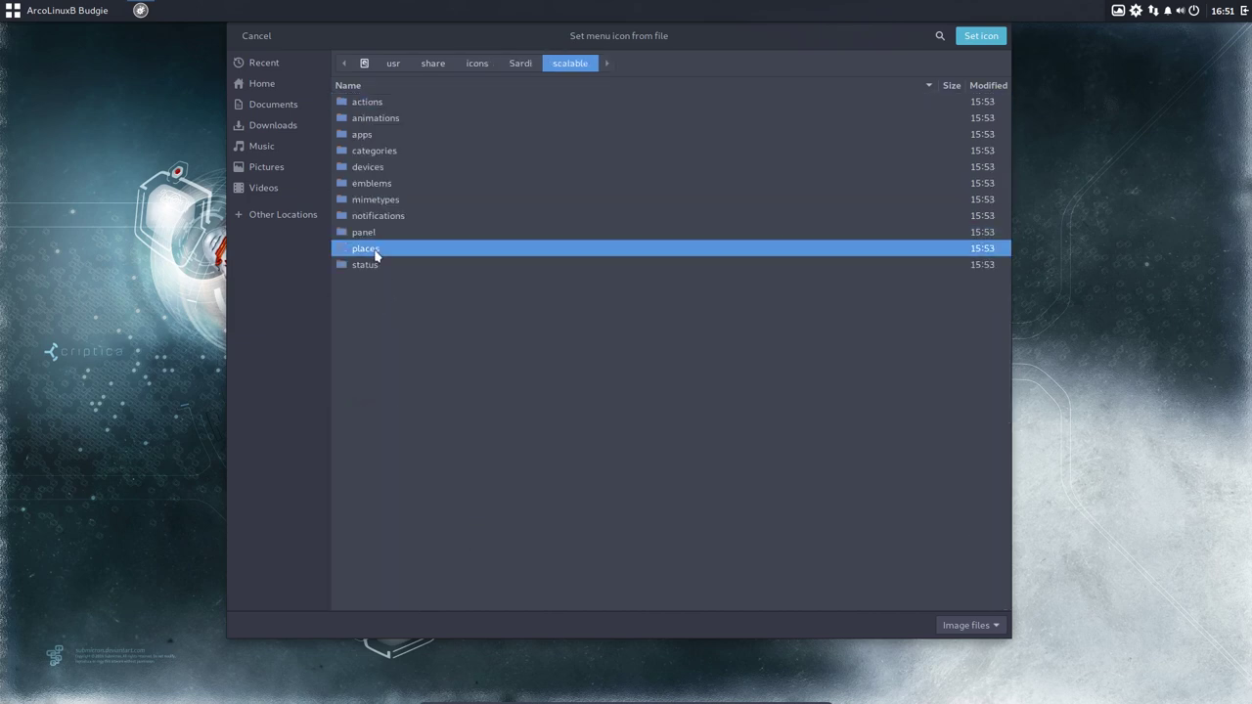
pyautogui.scroll(-20, 403, 294)
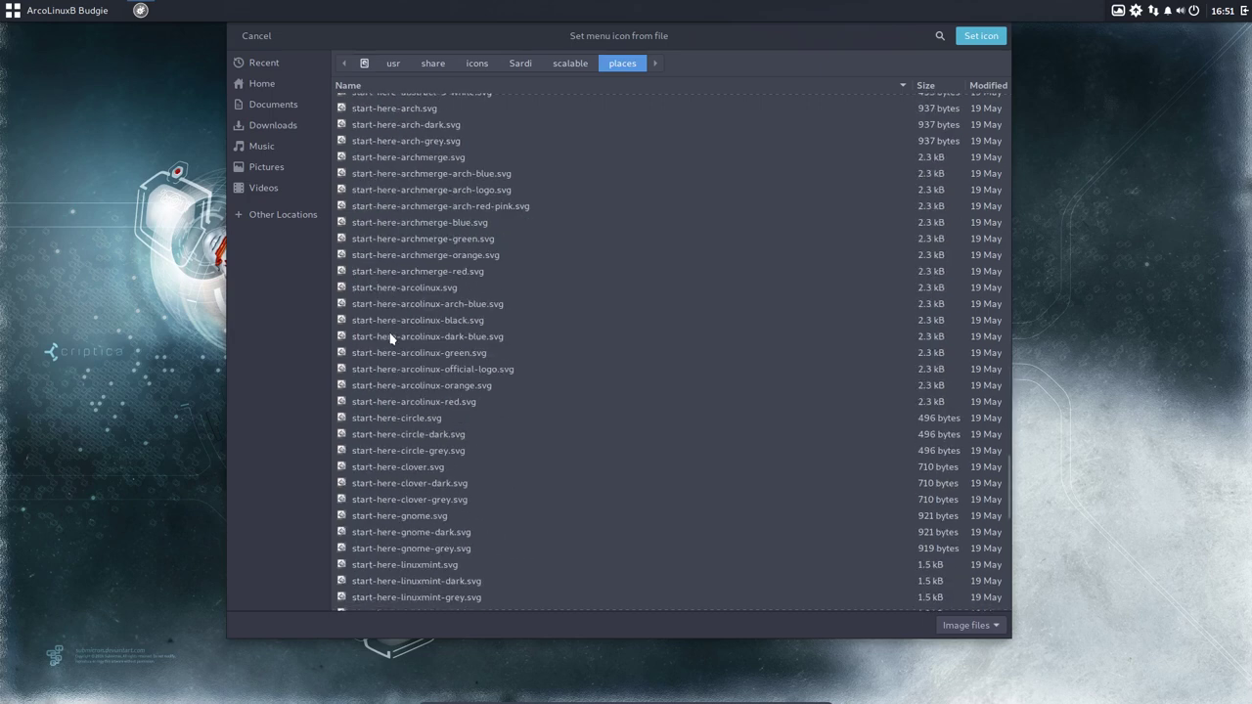
pyautogui.scroll(3, 405, 275)
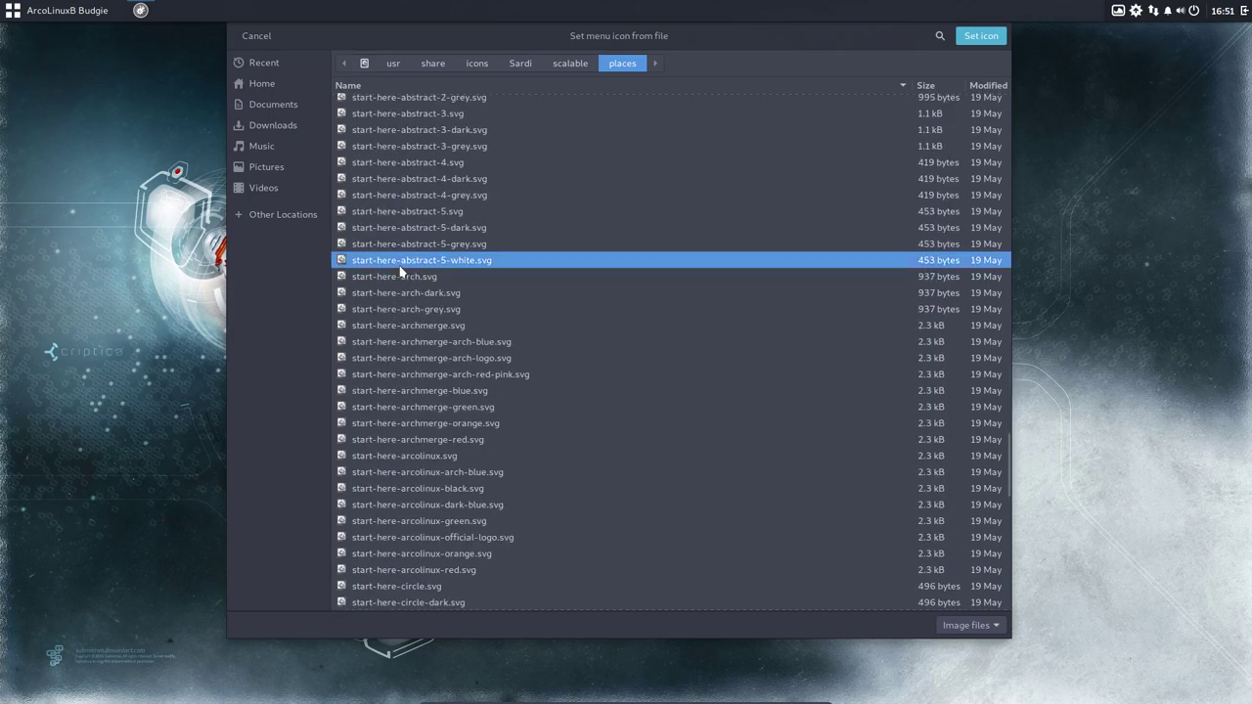
pyautogui.press('Up')
pyautogui.press('Up')
pyautogui.press('Up')
pyautogui.press('Up')
pyautogui.press('Up')
pyautogui.press('Up')
pyautogui.press('Up')
pyautogui.press('Up')
pyautogui.press('Up')
pyautogui.press('Up')
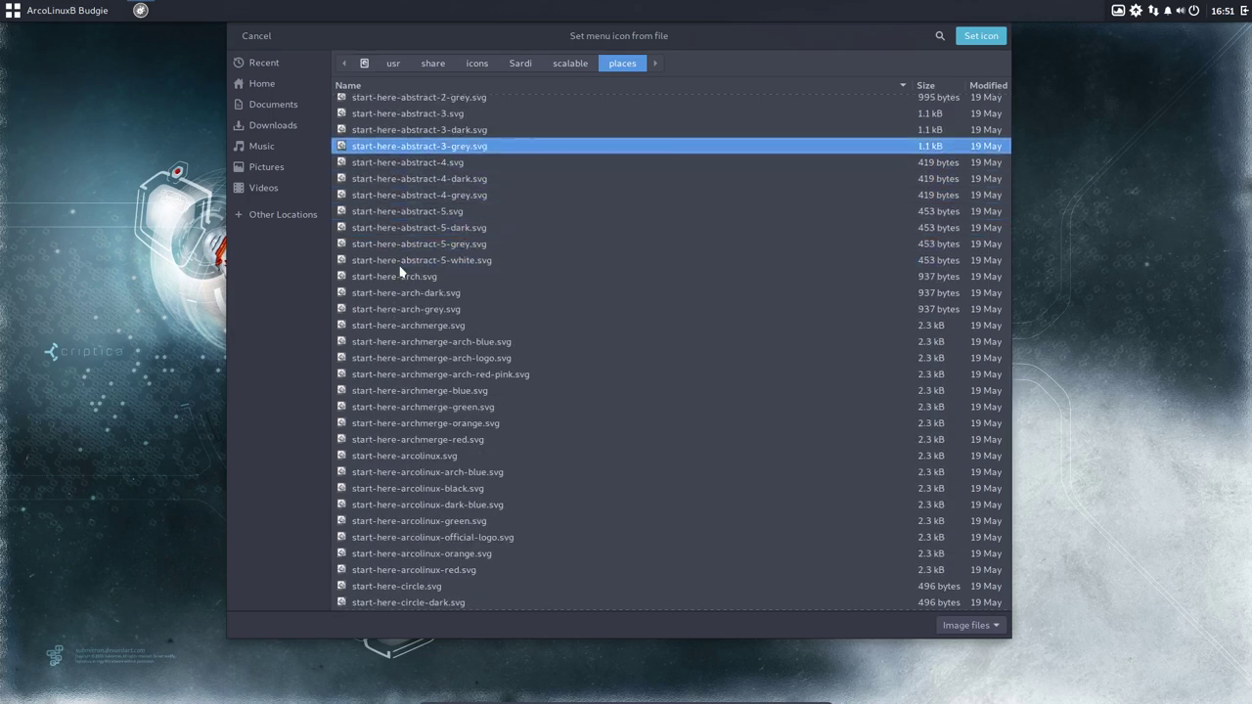
pyautogui.press('Up')
pyautogui.press('Up')
pyautogui.press('Up')
pyautogui.press('Up')
pyautogui.press('Up')
pyautogui.press('Up')
pyautogui.press('Up')
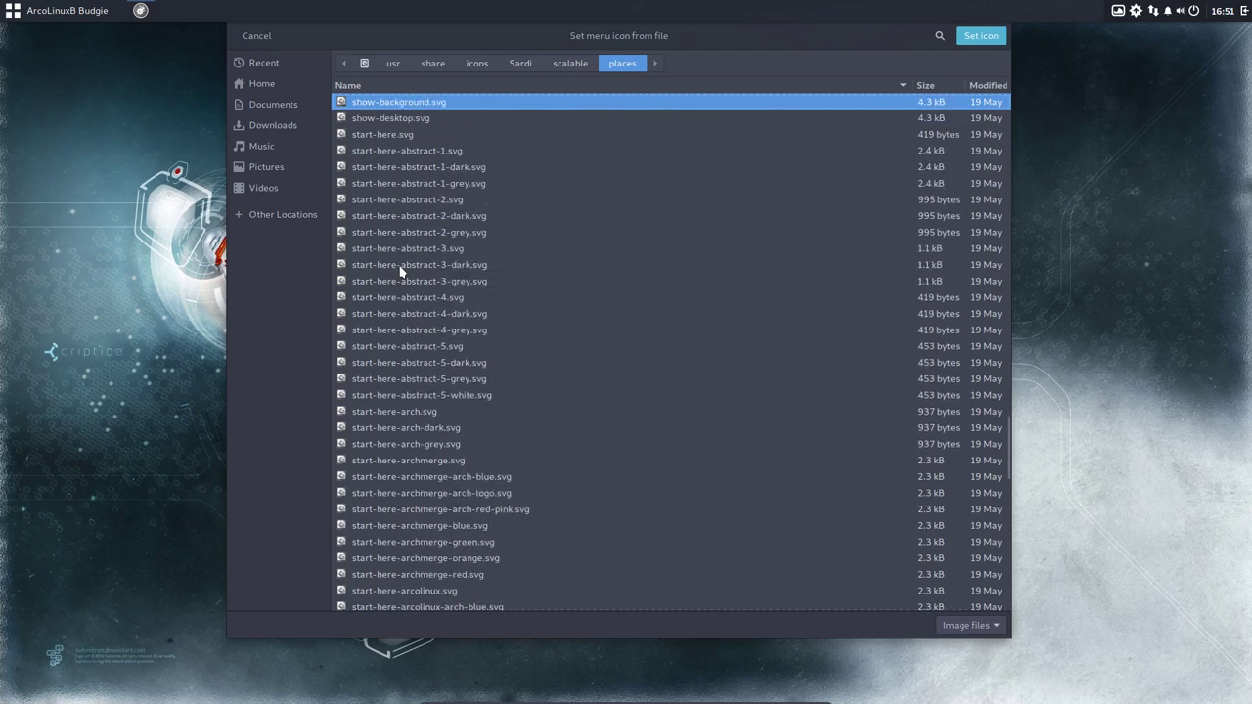
pyautogui.press('Down')
pyautogui.press('Down')
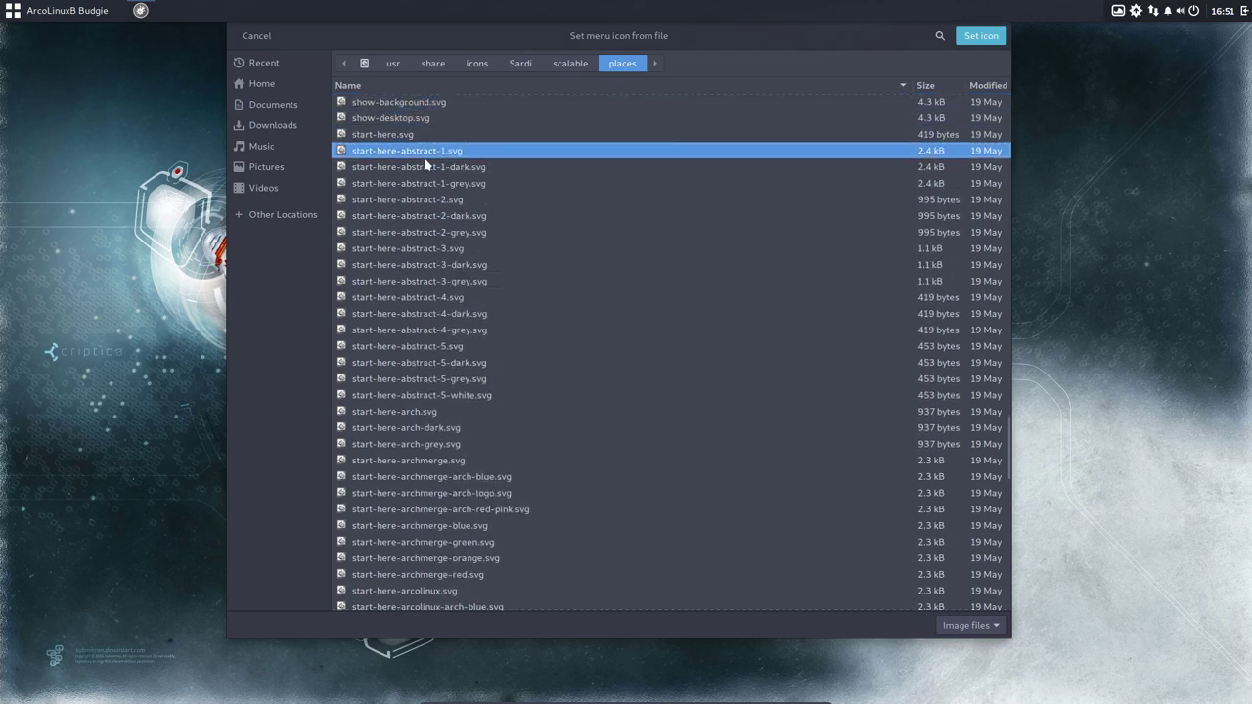
# - Select start-here-arcolinux-orange.svg and set it as the menu icon
pyautogui.scroll(-5, 424, 251)
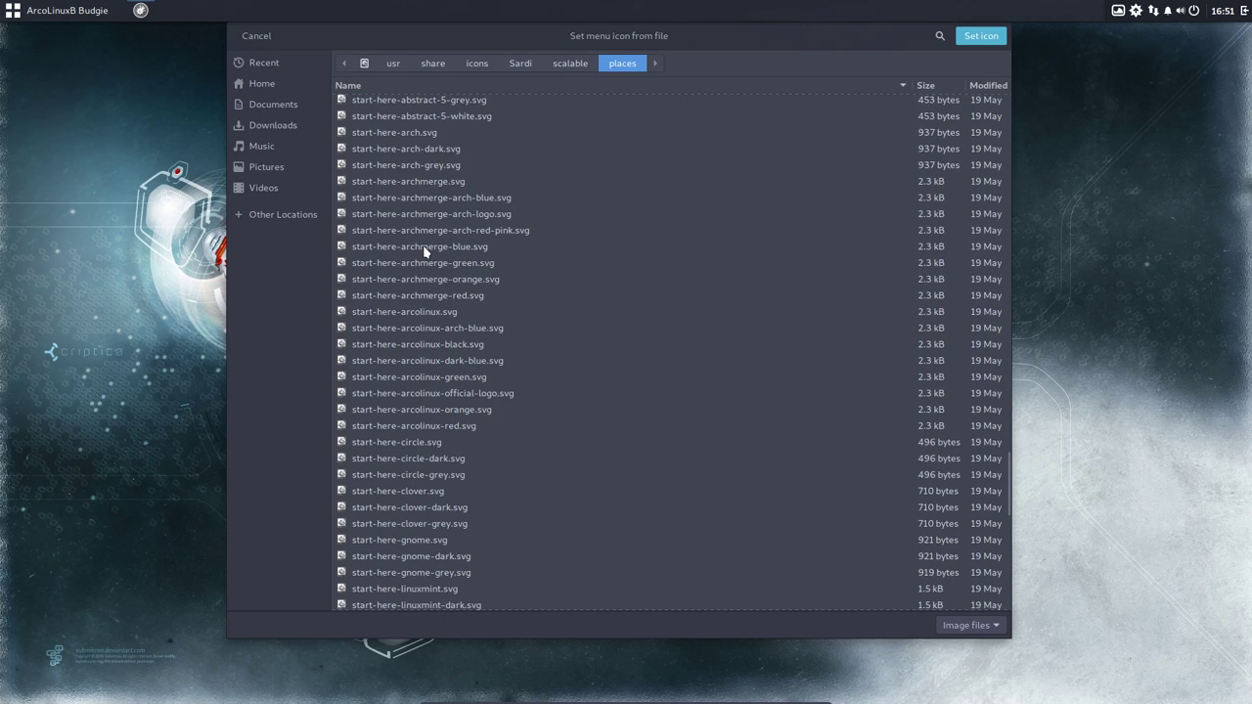
pyautogui.scroll(-2, 438, 238)
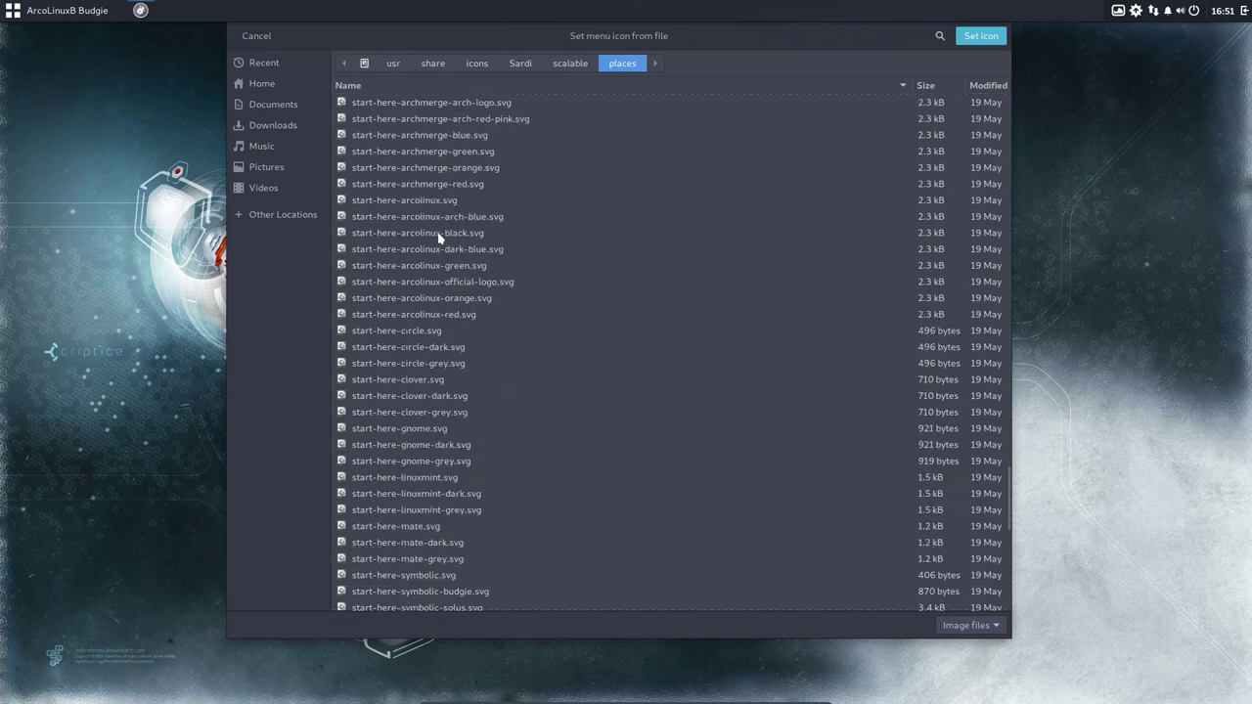
pyautogui.click(424, 318)
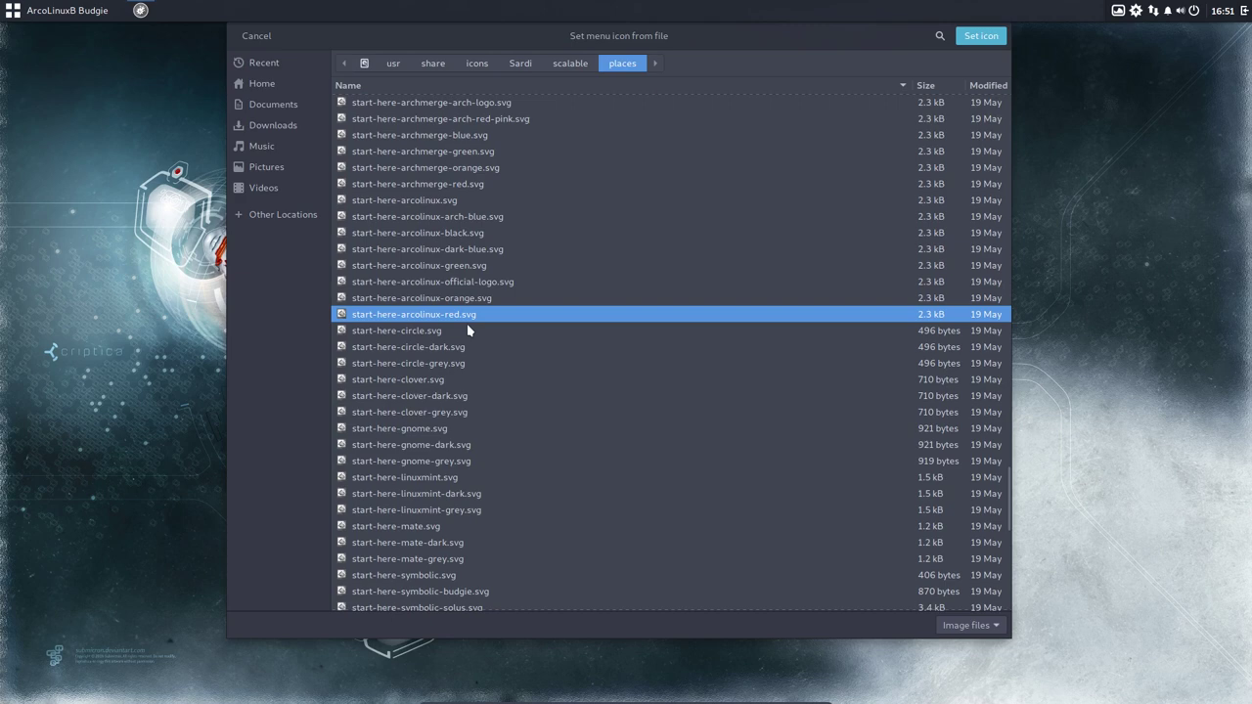
pyautogui.click(465, 301)
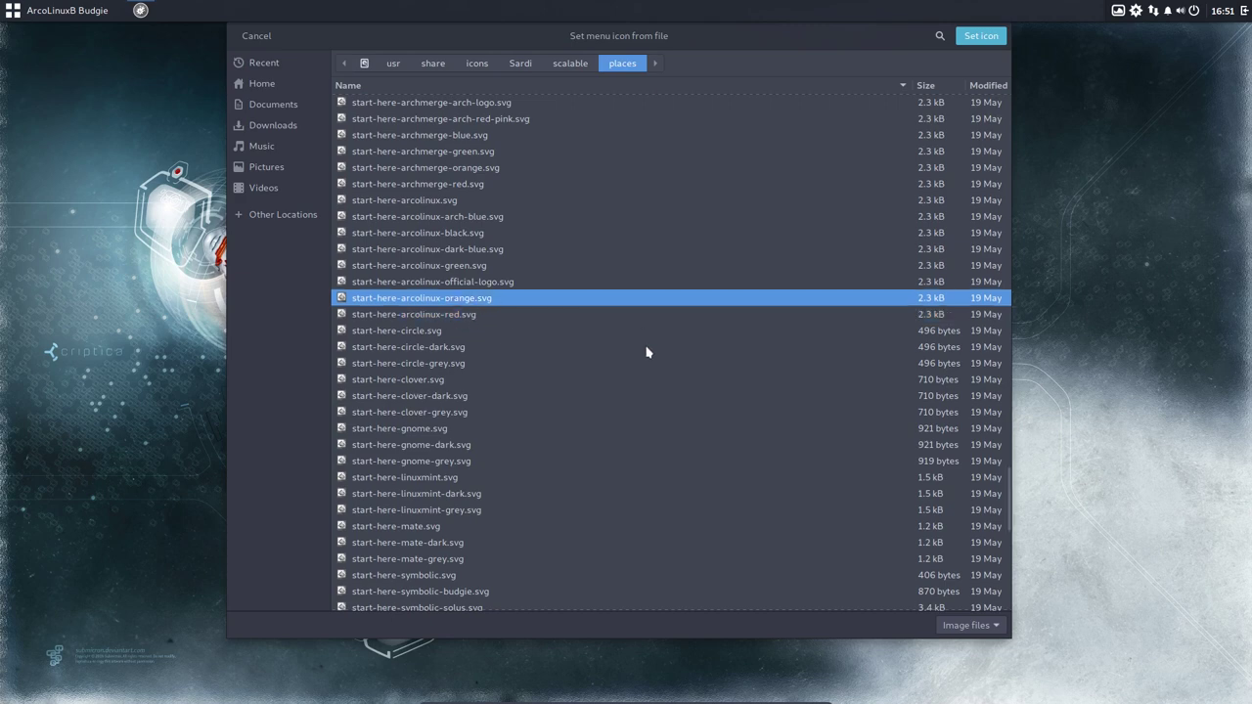
pyautogui.click(980, 37)
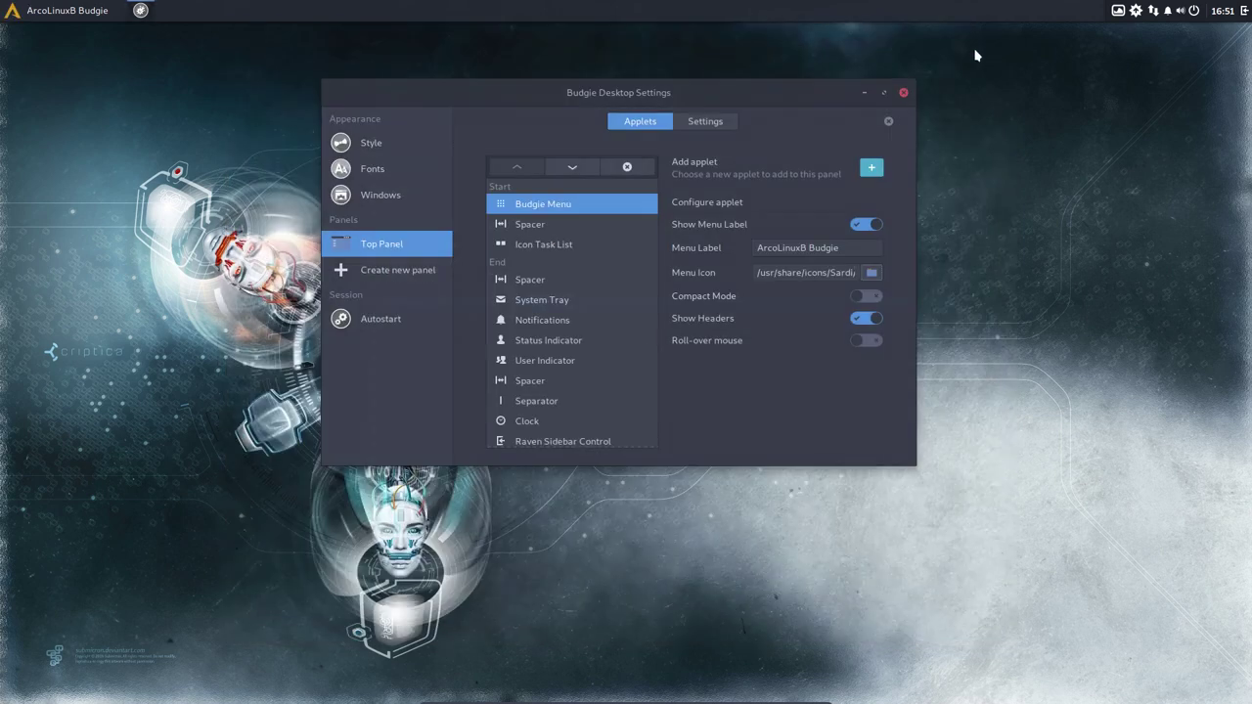
# - Try the application menu with Compact Mode on, then switch Compact Mode back off
pyautogui.click(16, 15)
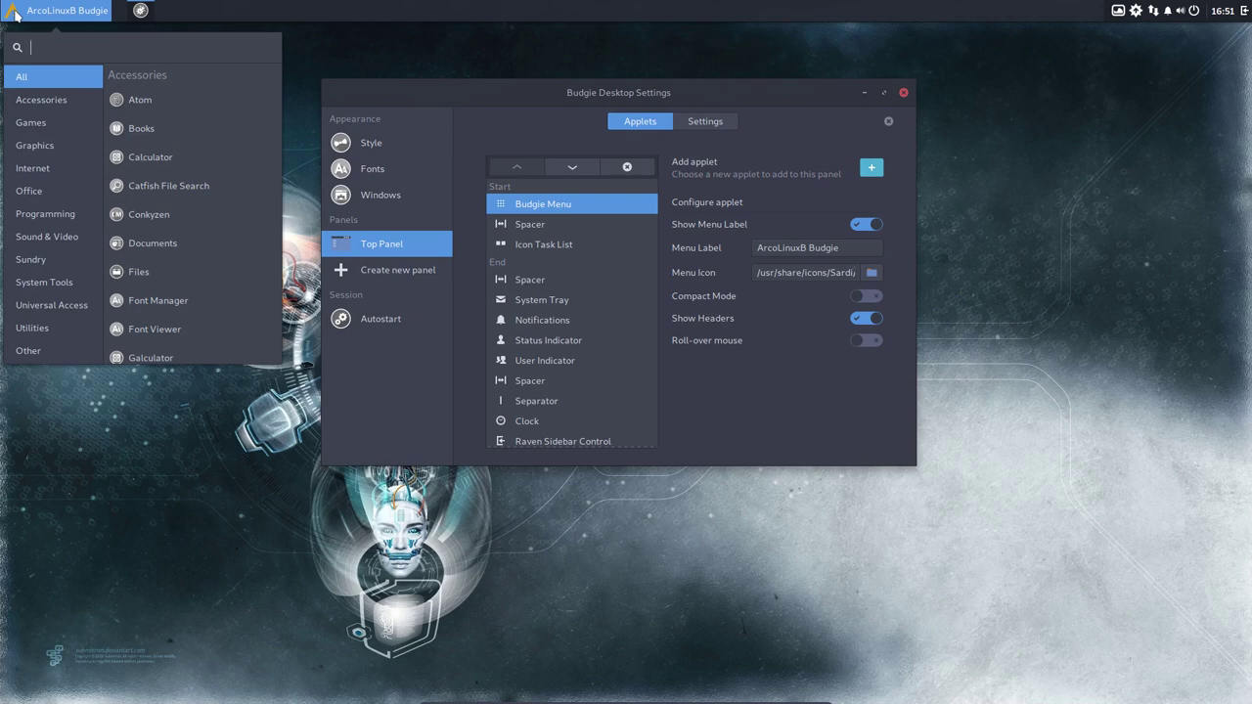
pyautogui.click(748, 208)
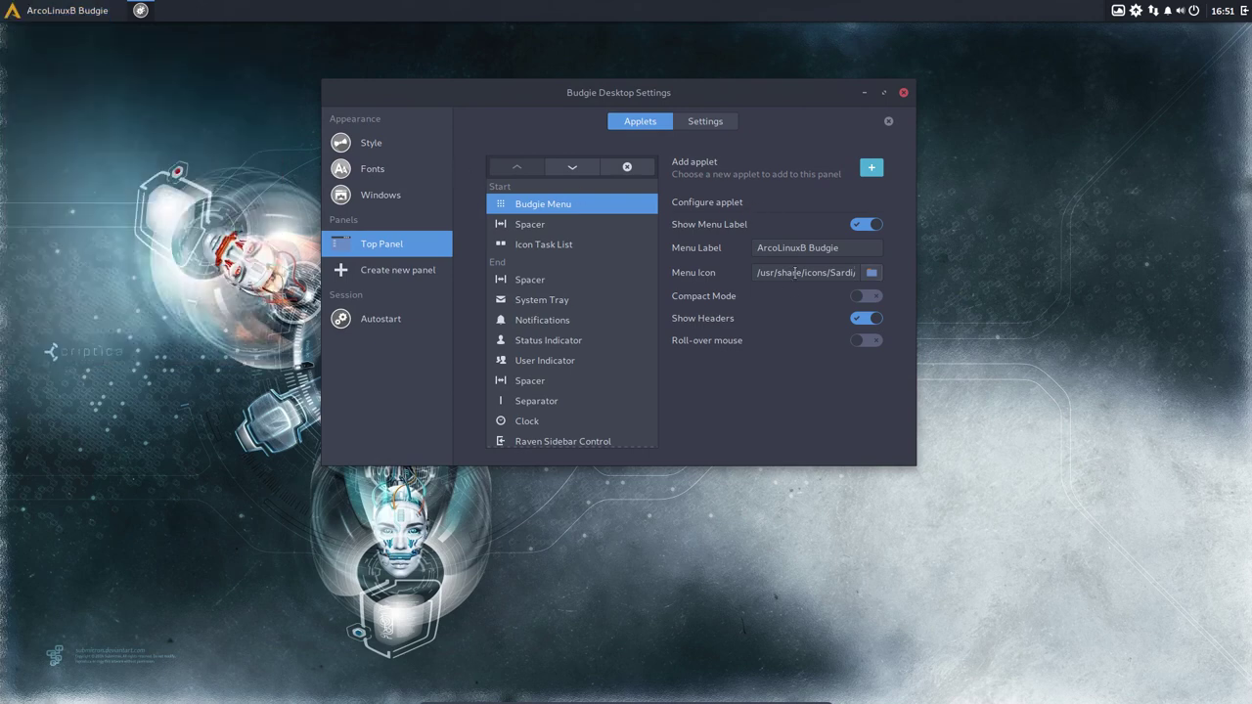
pyautogui.click(868, 296)
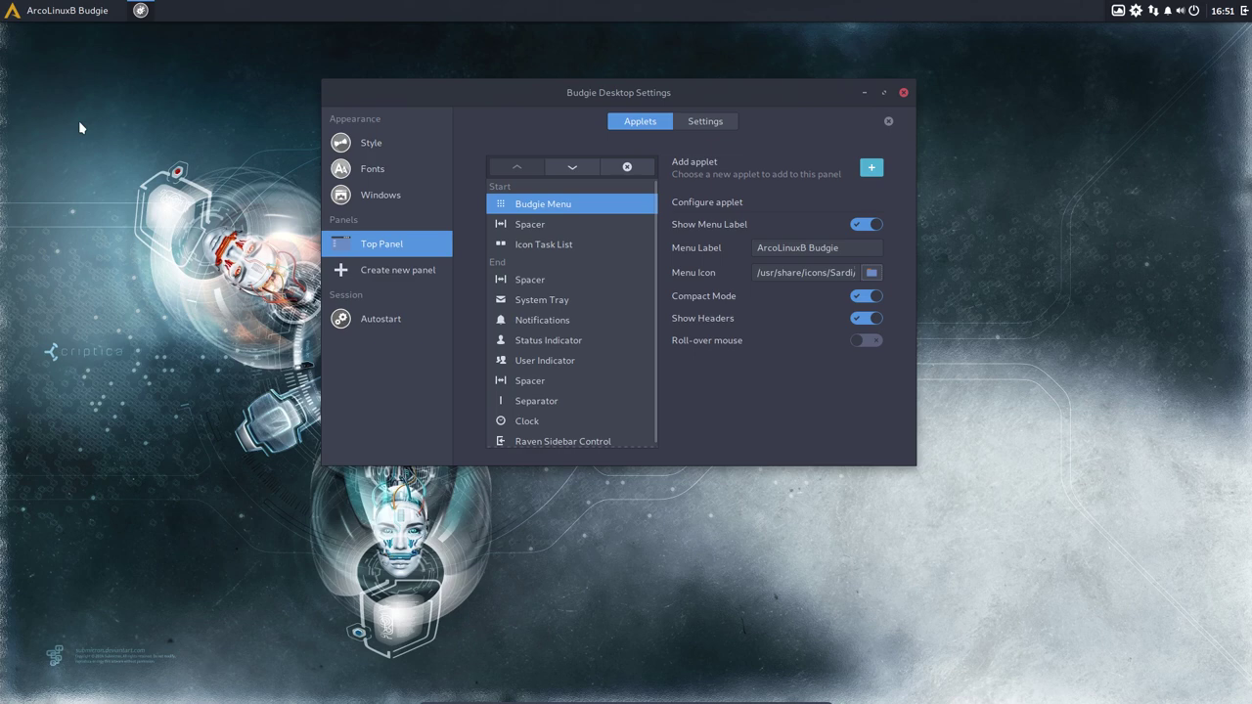
pyautogui.click(33, 17)
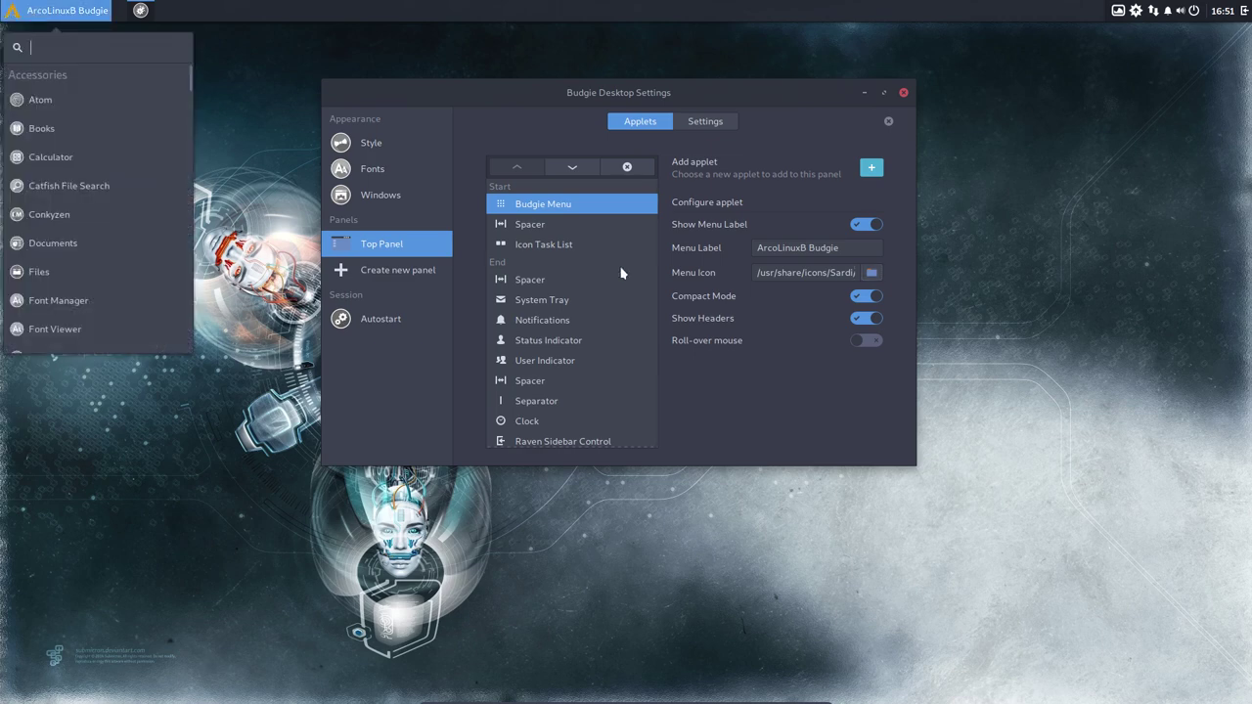
pyautogui.click(864, 303)
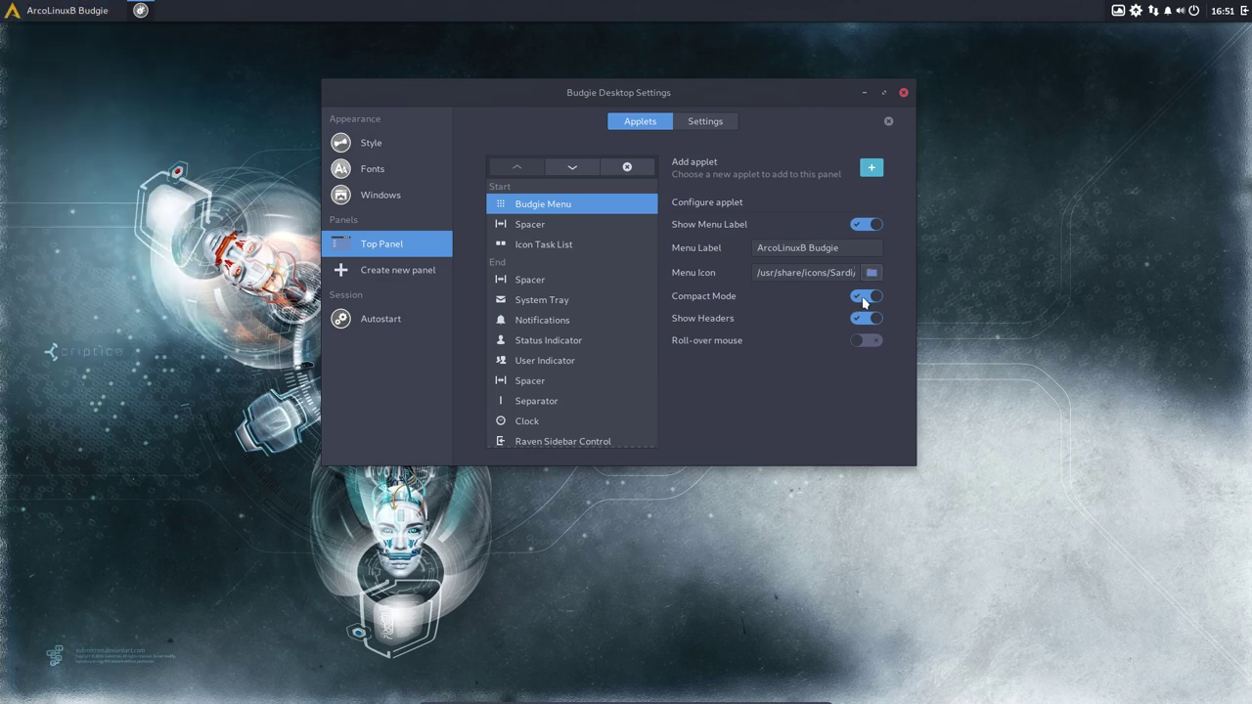
pyautogui.click(862, 304)
pyautogui.click(44, 9)
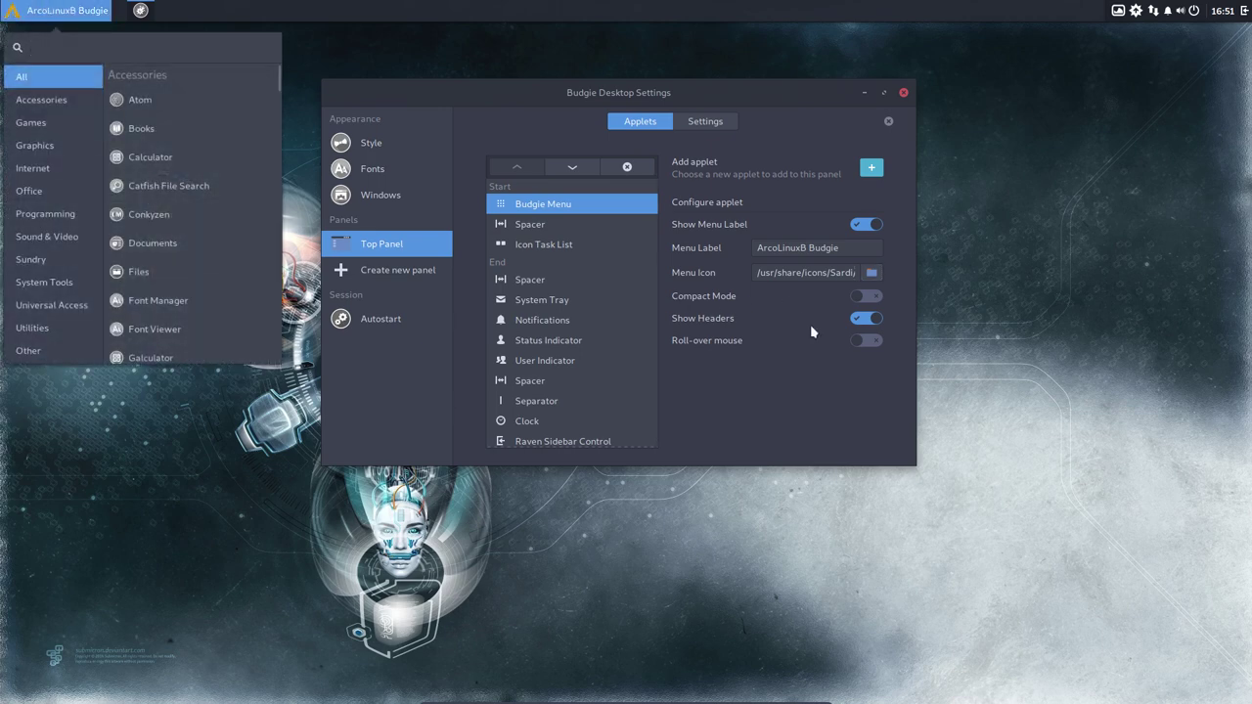
pyautogui.click(874, 341)
# - Turn on Roll-over mouse and test hovering the menu categories
pyautogui.click(874, 340)
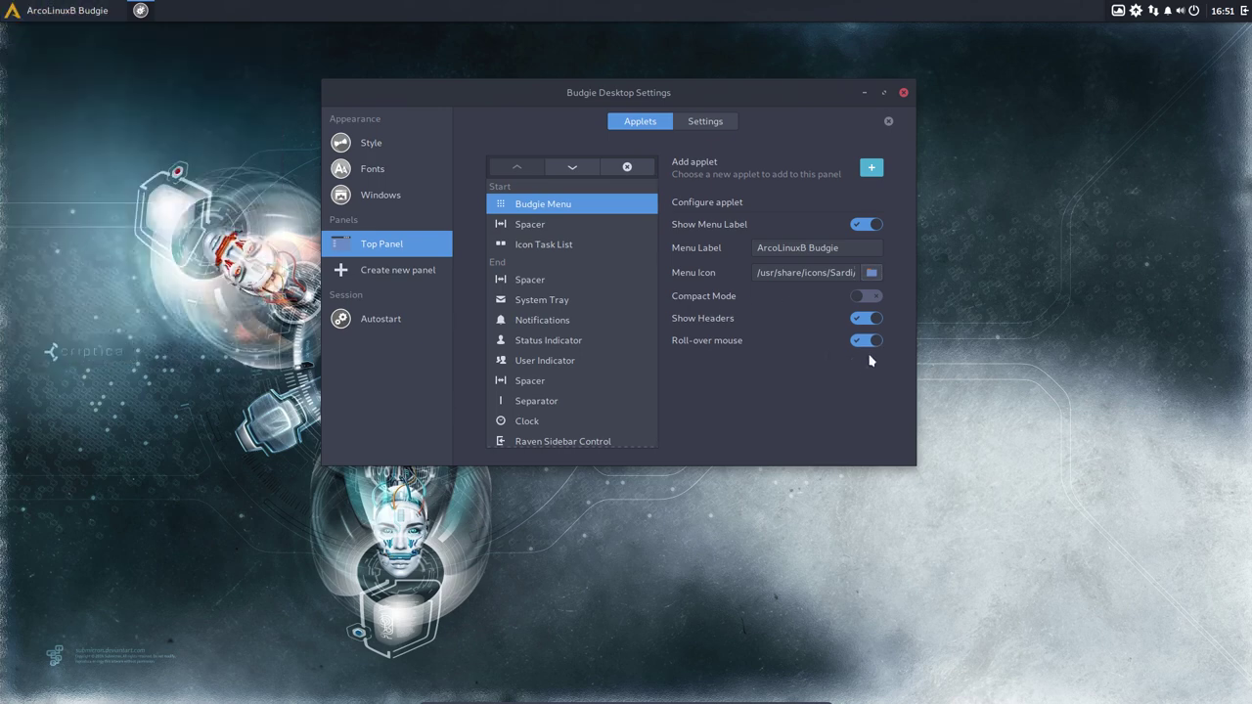
pyautogui.click(6, 8)
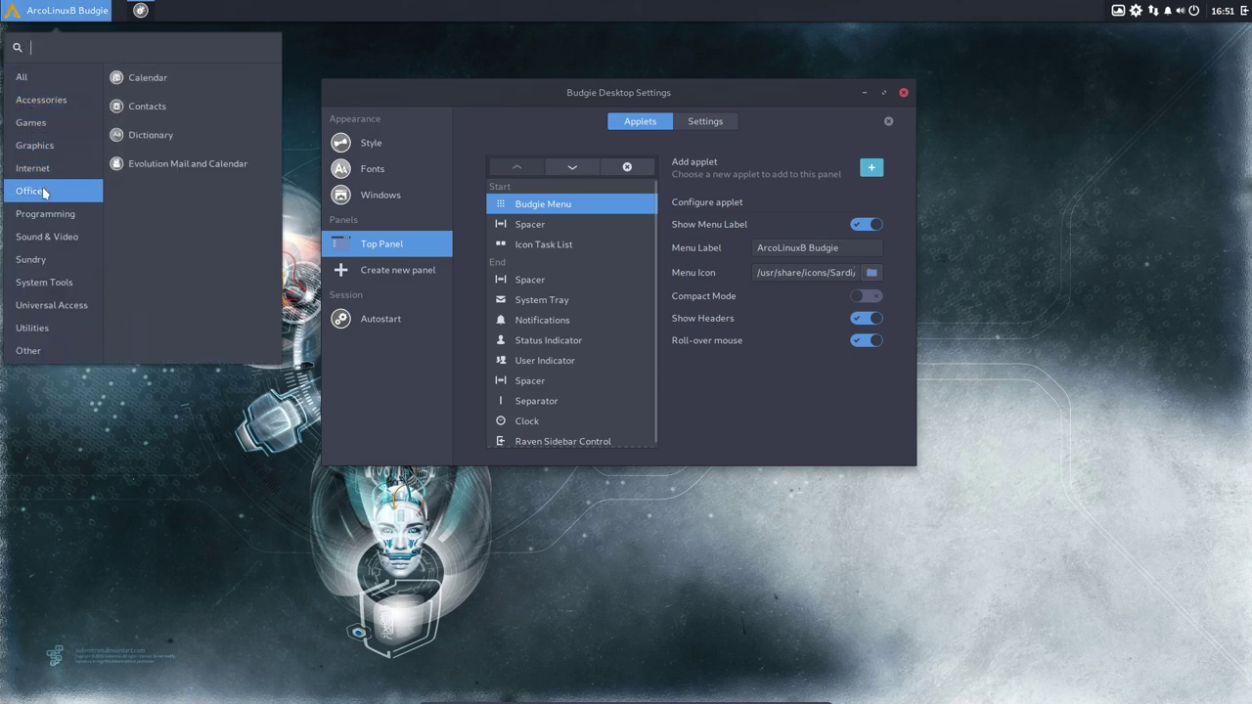
pyautogui.moveTo(50, 337)
pyautogui.click(724, 381)
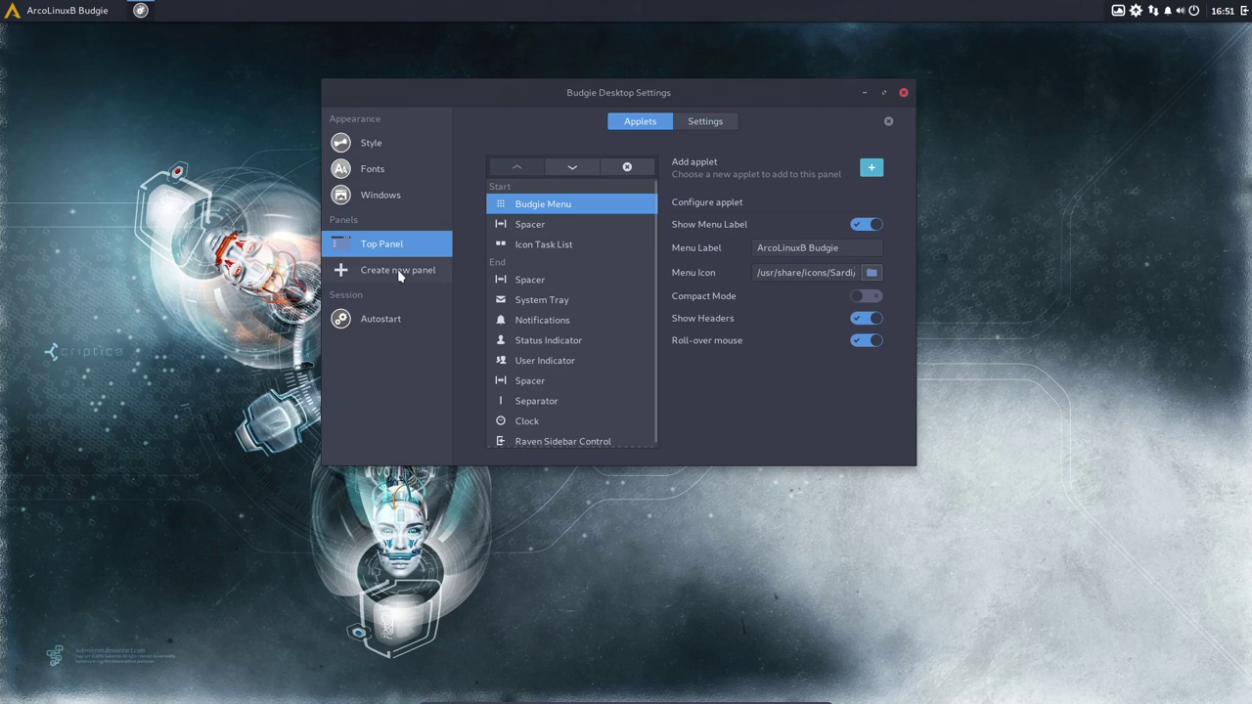
# - Review the Autostart apps, close Budgie Desktop Settings, and open the Raven sidebar
pyautogui.click(383, 319)
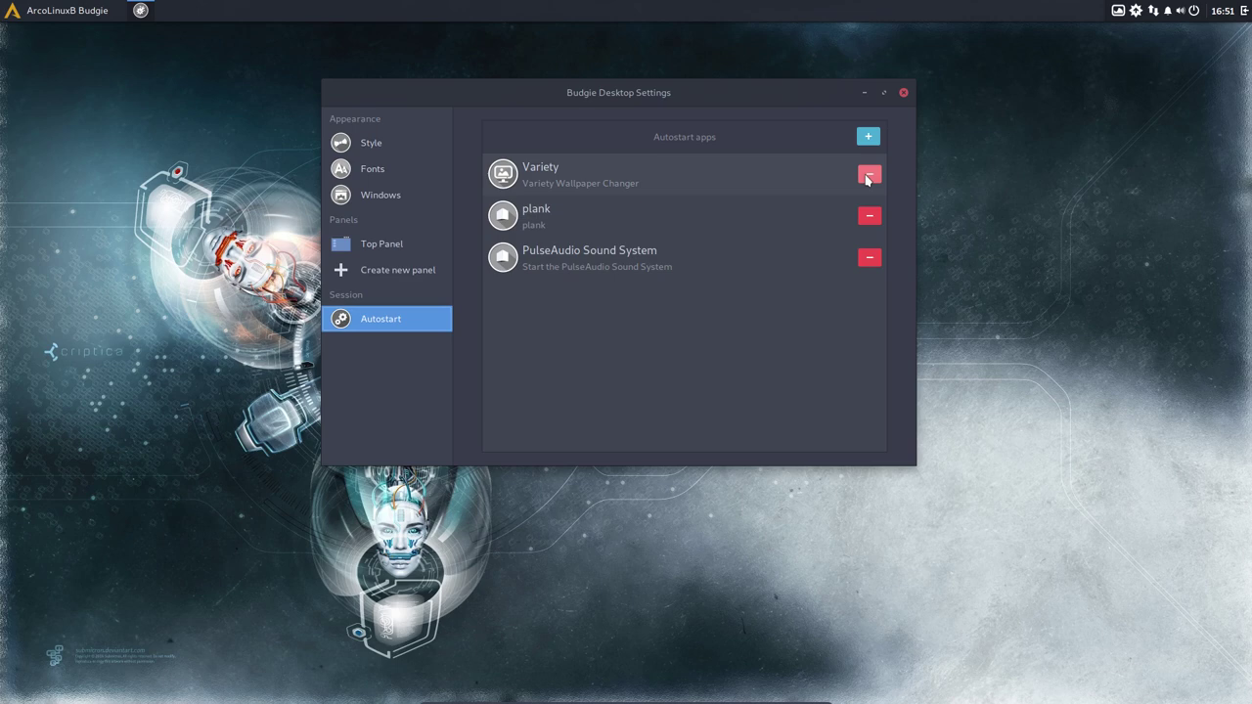
pyautogui.click(903, 93)
pyautogui.click(1244, 11)
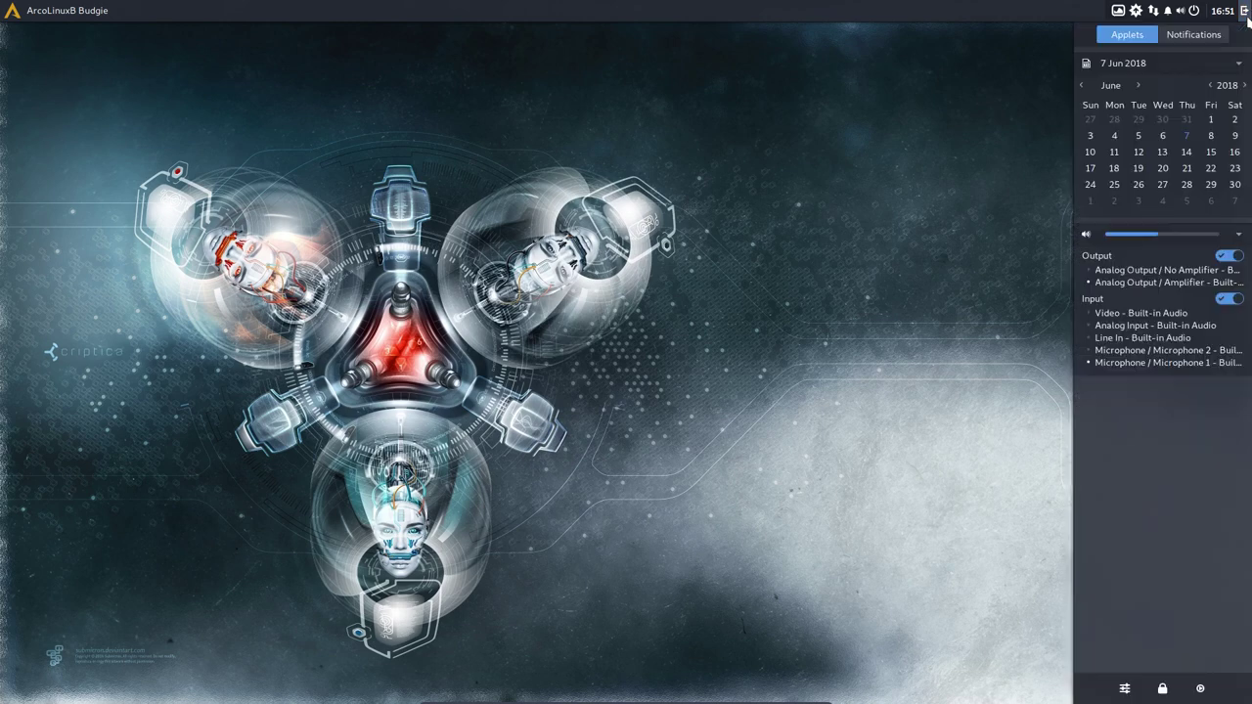
# - Switch sound output to Analog Output / Amplifier, then collapse and re-expand the device lists
pyautogui.click(1164, 282)
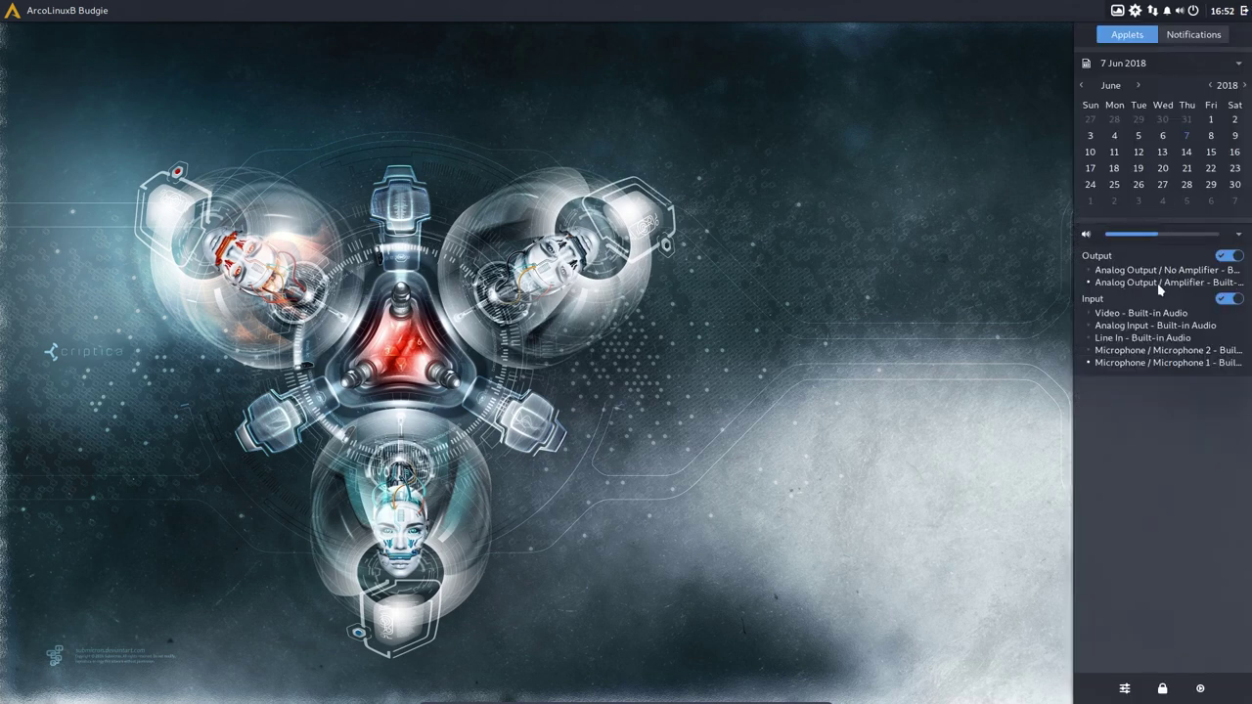
pyautogui.click(1238, 236)
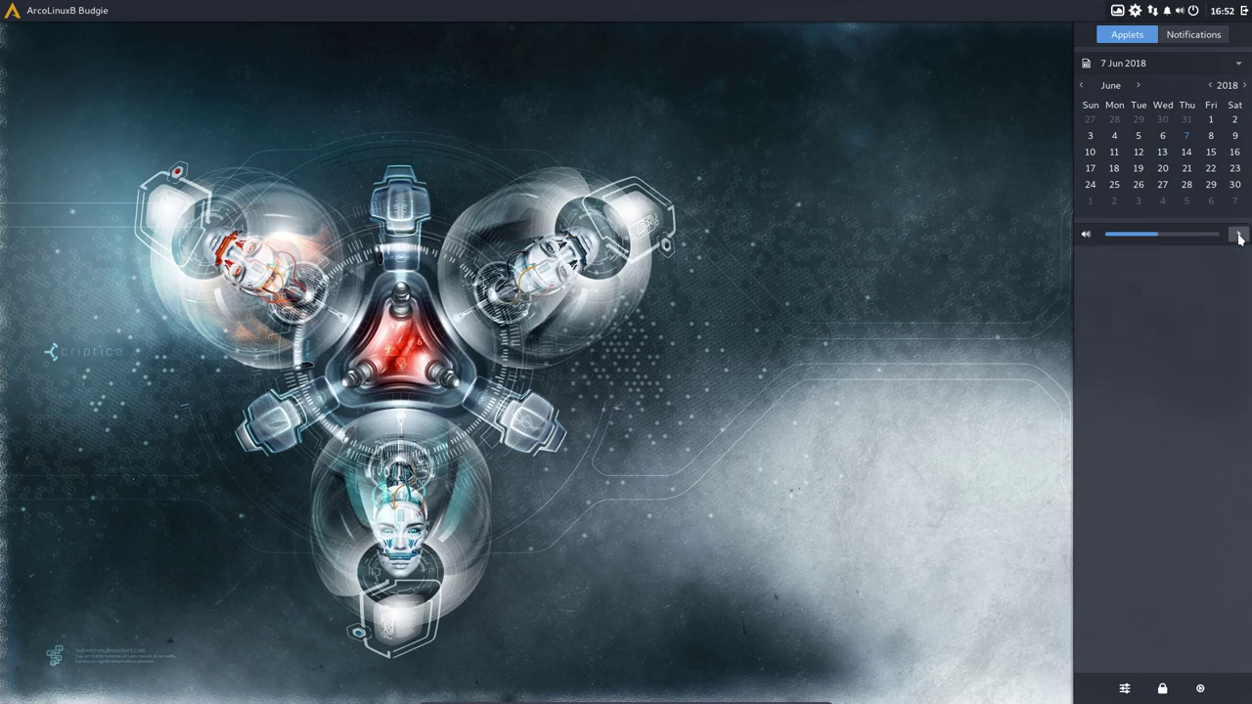
pyautogui.click(1238, 235)
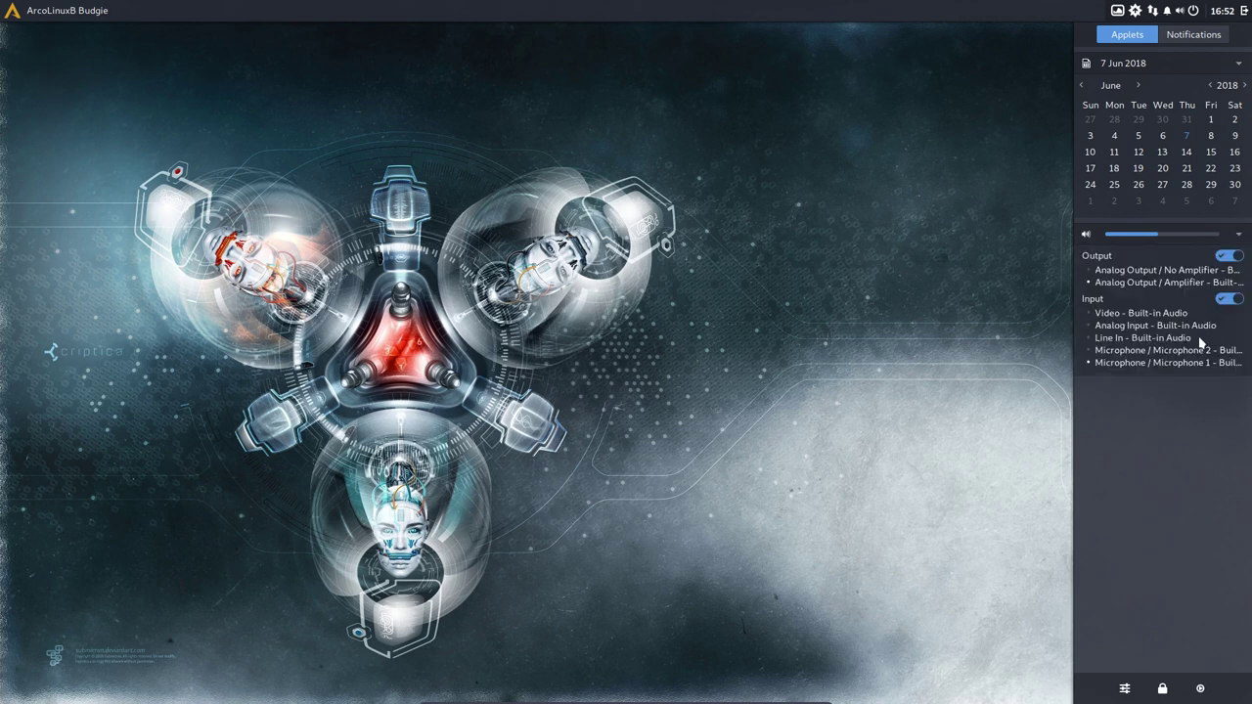
# - Lock and unlock the session with the password, then advance Variety to the next wallpaper
pyautogui.click(1162, 691)
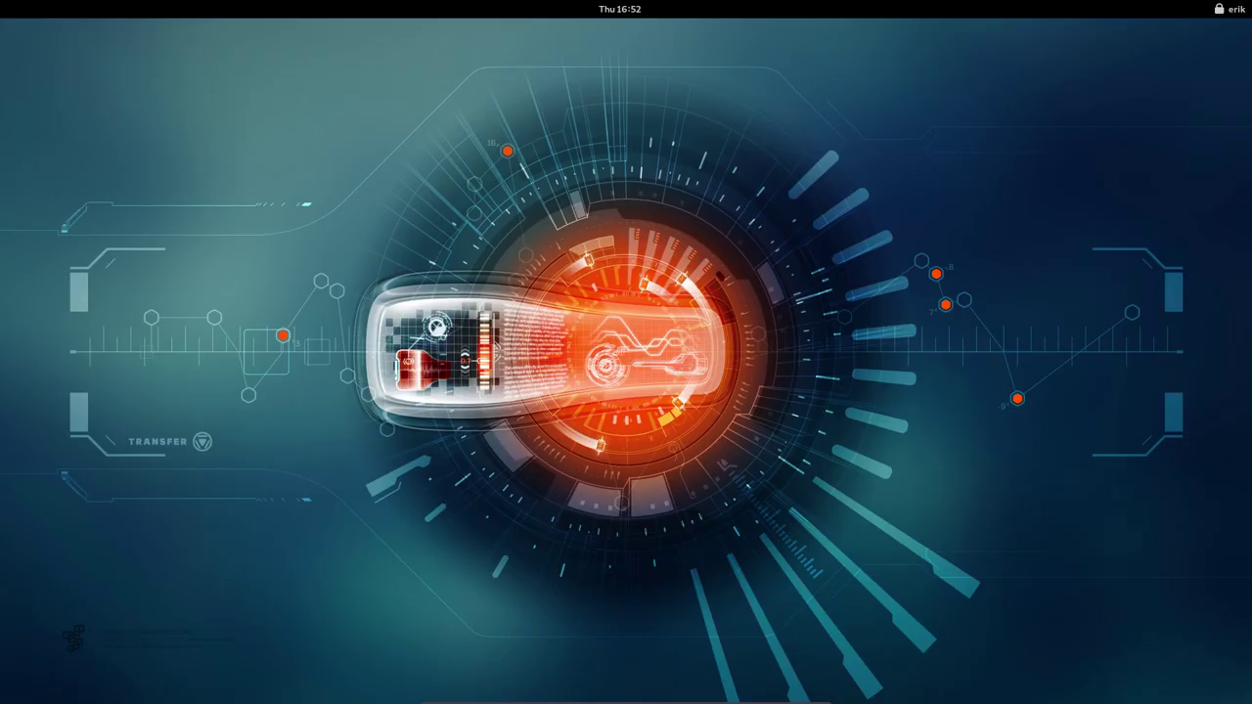
pyautogui.moveTo(512, 470)
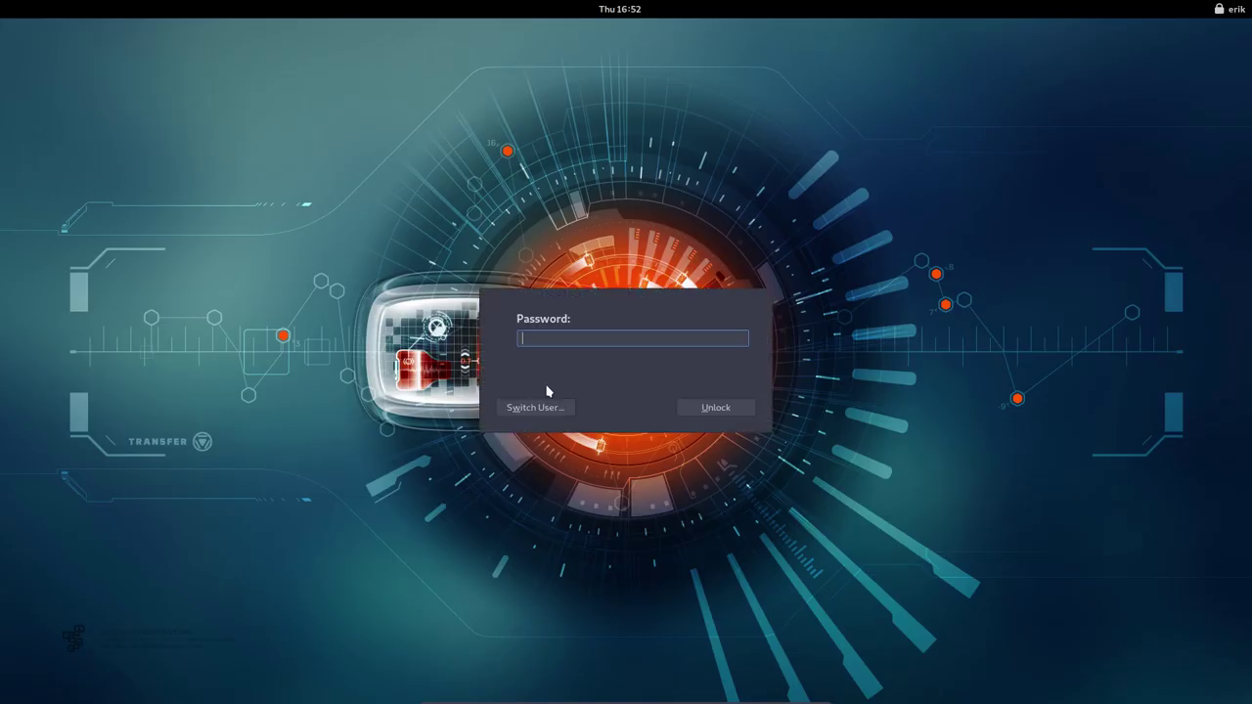
pyautogui.write('*')
pyautogui.press('Return')
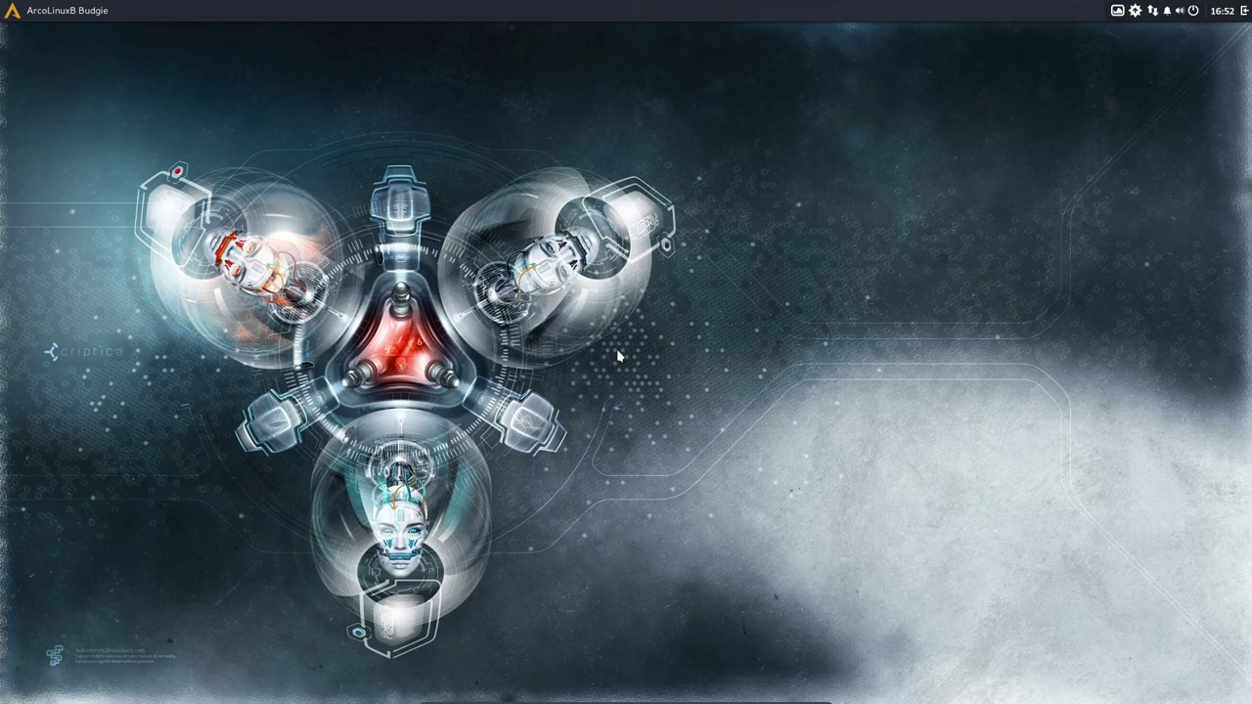
pyautogui.click(1117, 11)
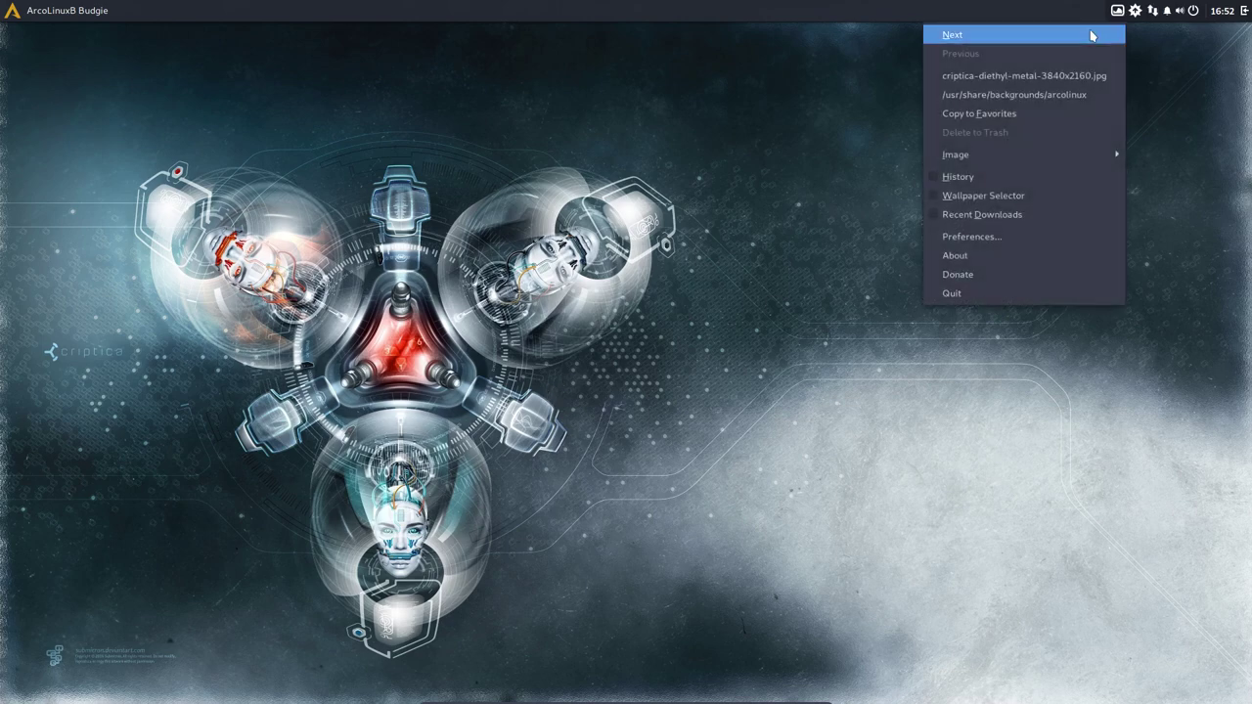
pyautogui.click(1121, 31)
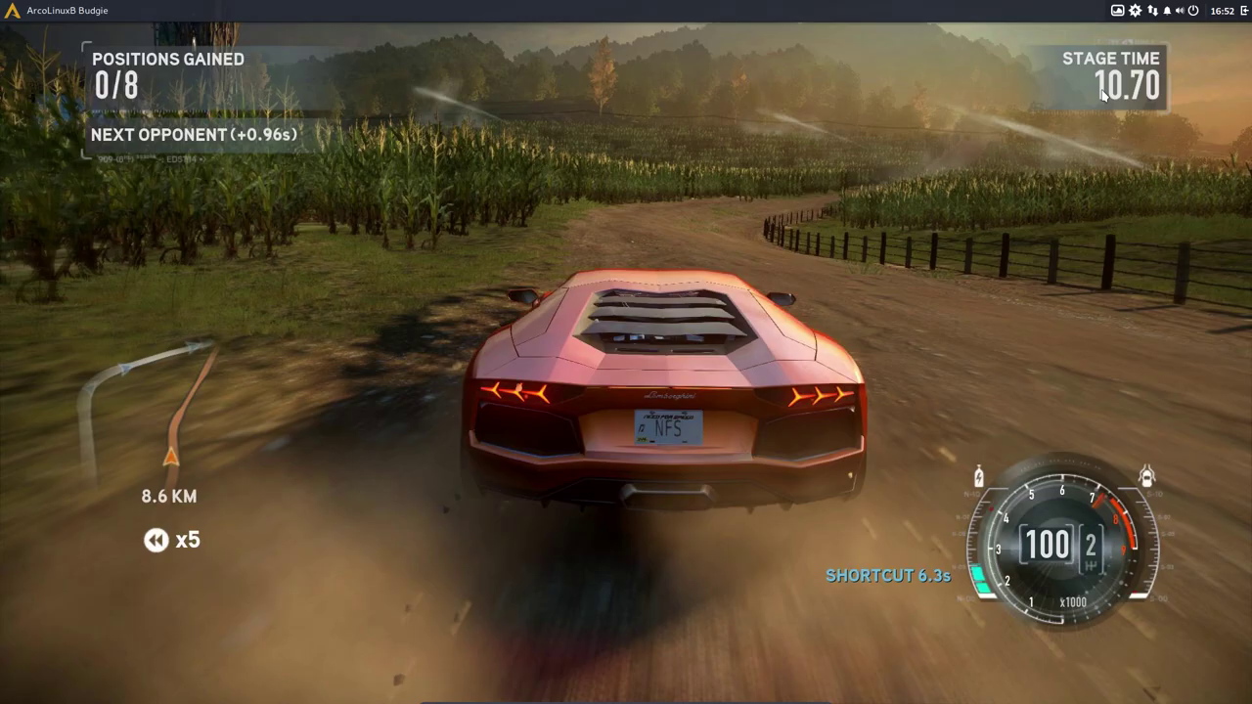
# - Open Pamac and browse the package list of the arcolinux_repo repository
pyautogui.click(1133, 12)
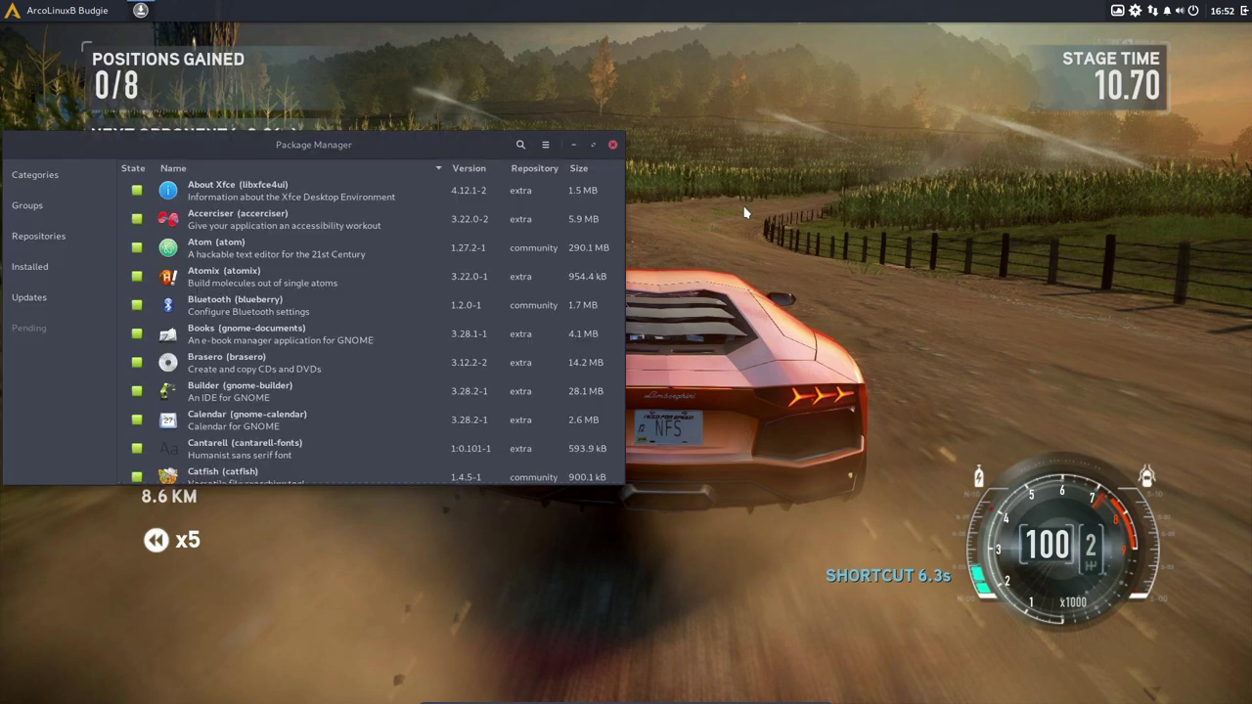
pyautogui.click(39, 237)
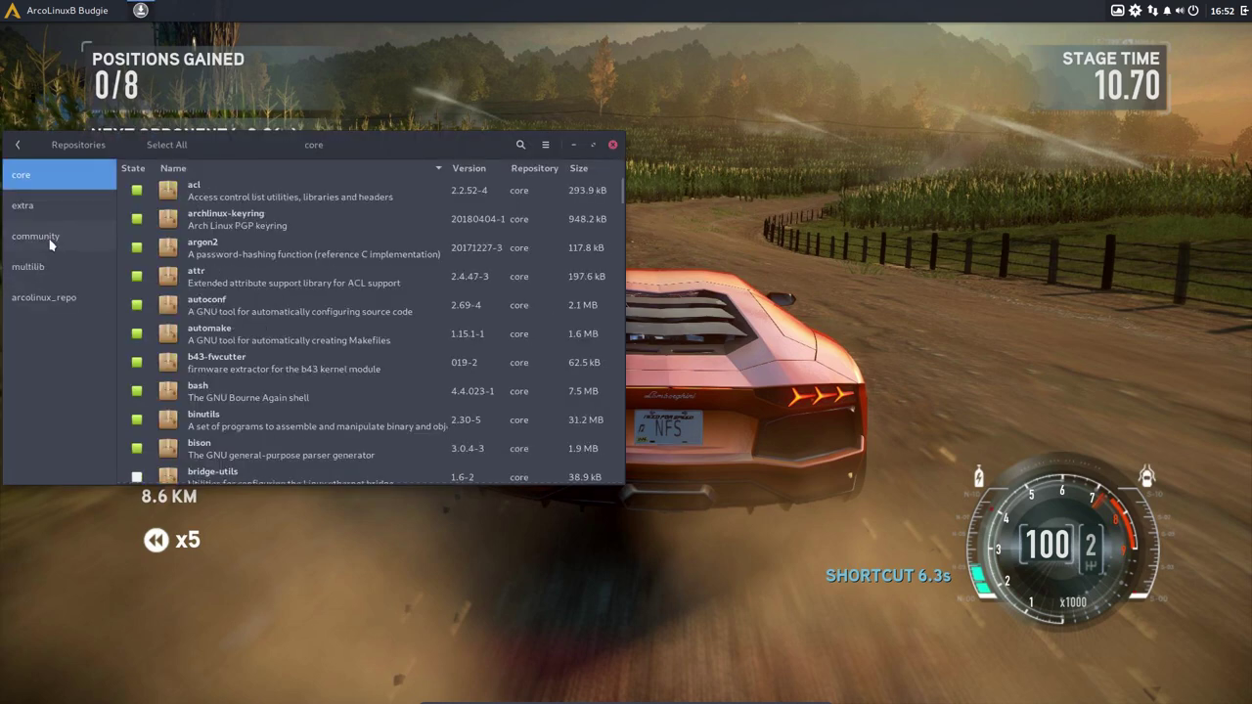
pyautogui.click(55, 302)
pyautogui.moveTo(371, 148); pyautogui.dragTo(700, 80)
pyautogui.scroll(-3, 545, 130)
pyautogui.scroll(-10, 545, 130)
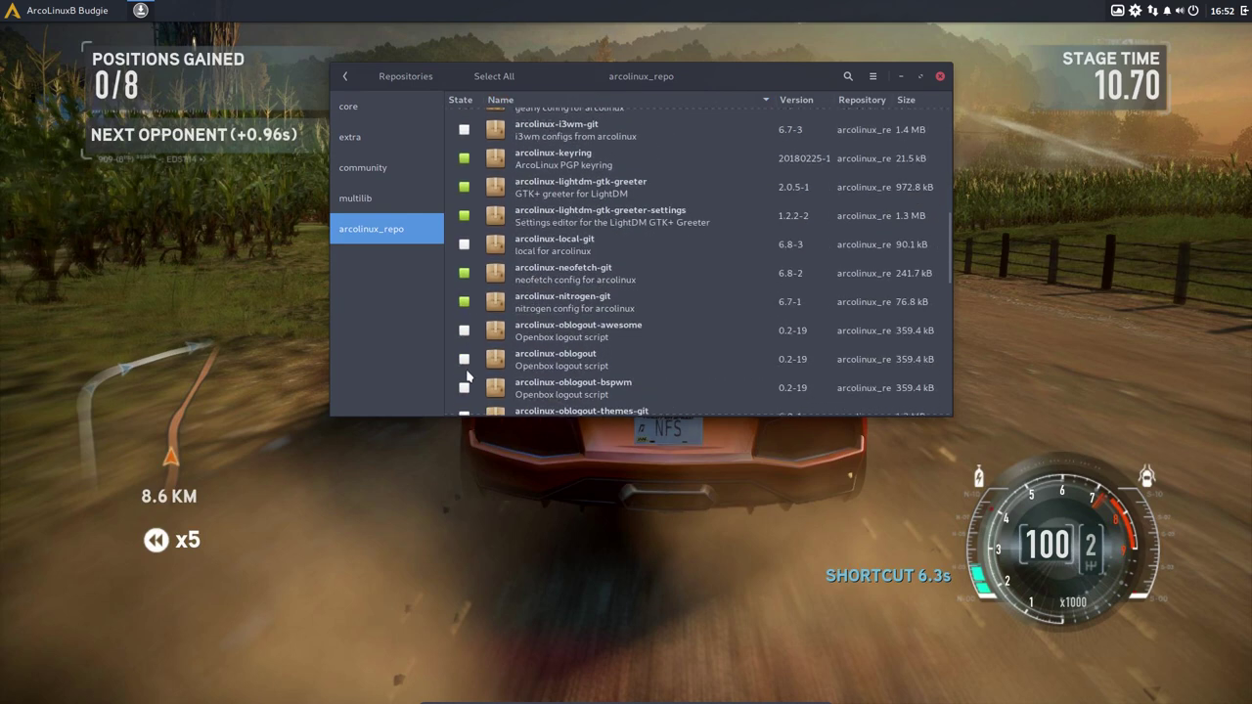
pyautogui.scroll(-10, 467, 375)
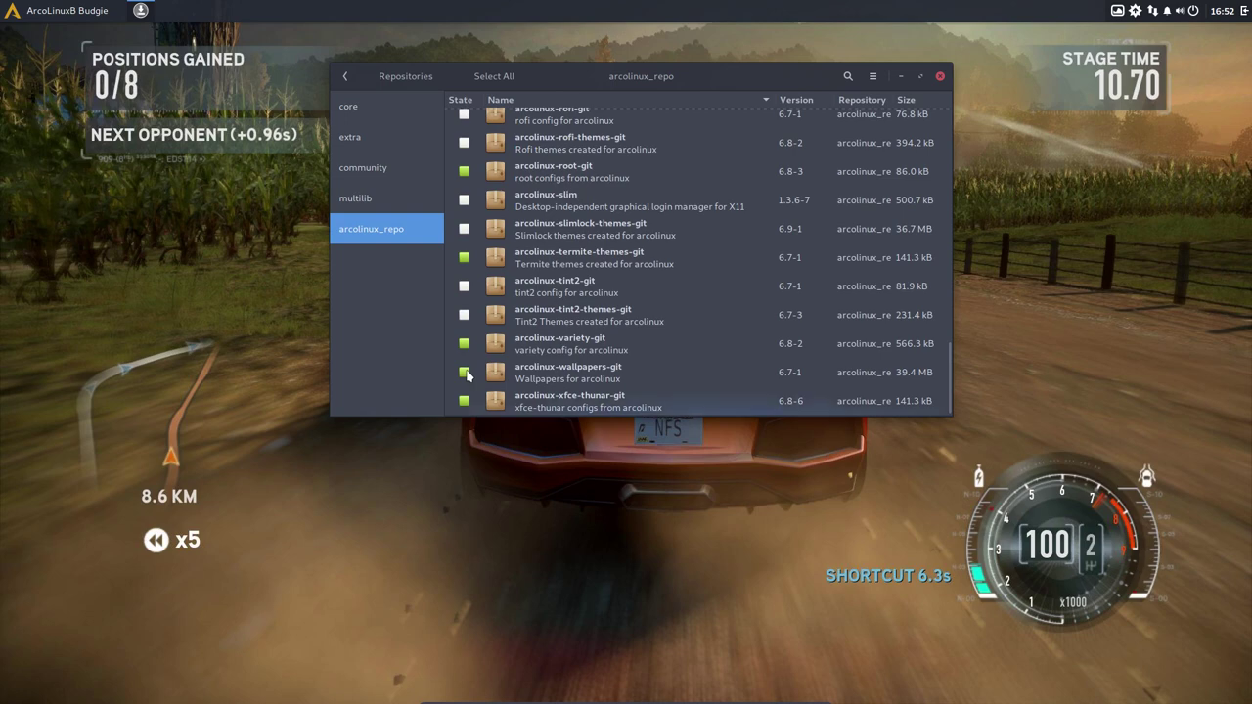
pyautogui.scroll(20, 826, 258)
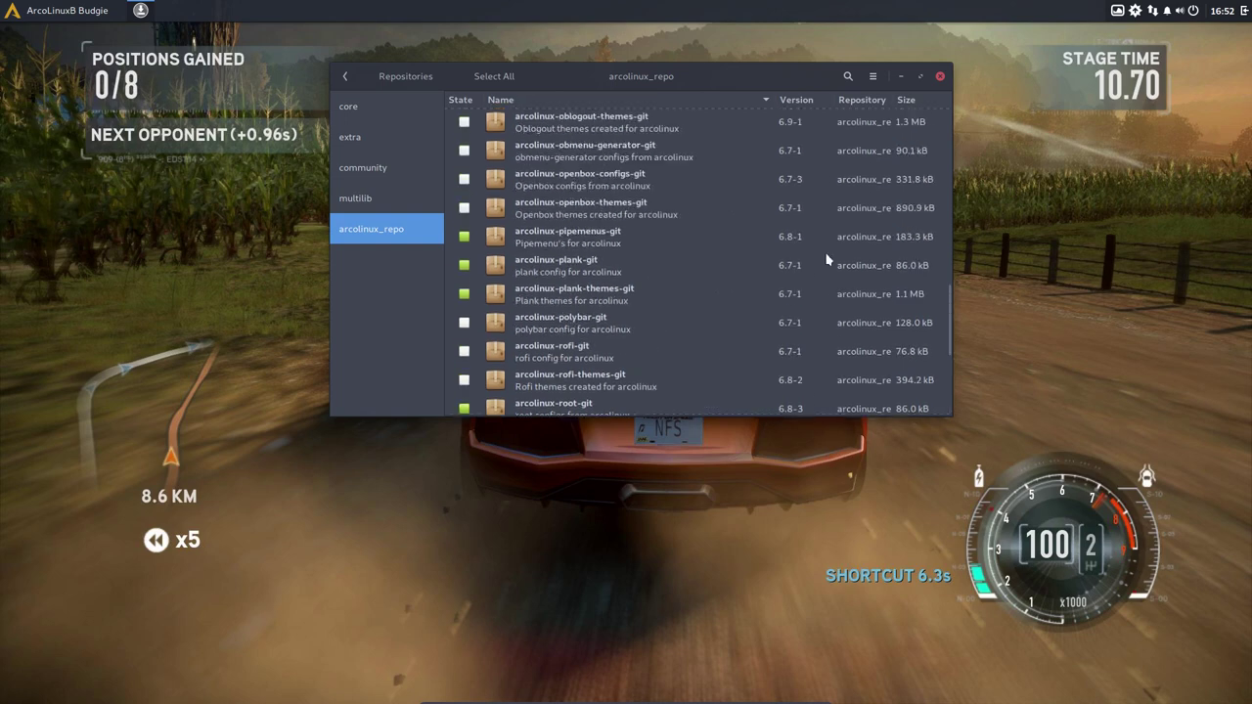
# - Close Pamac and briefly browse the Budgie application menu categories
pyautogui.click(939, 76)
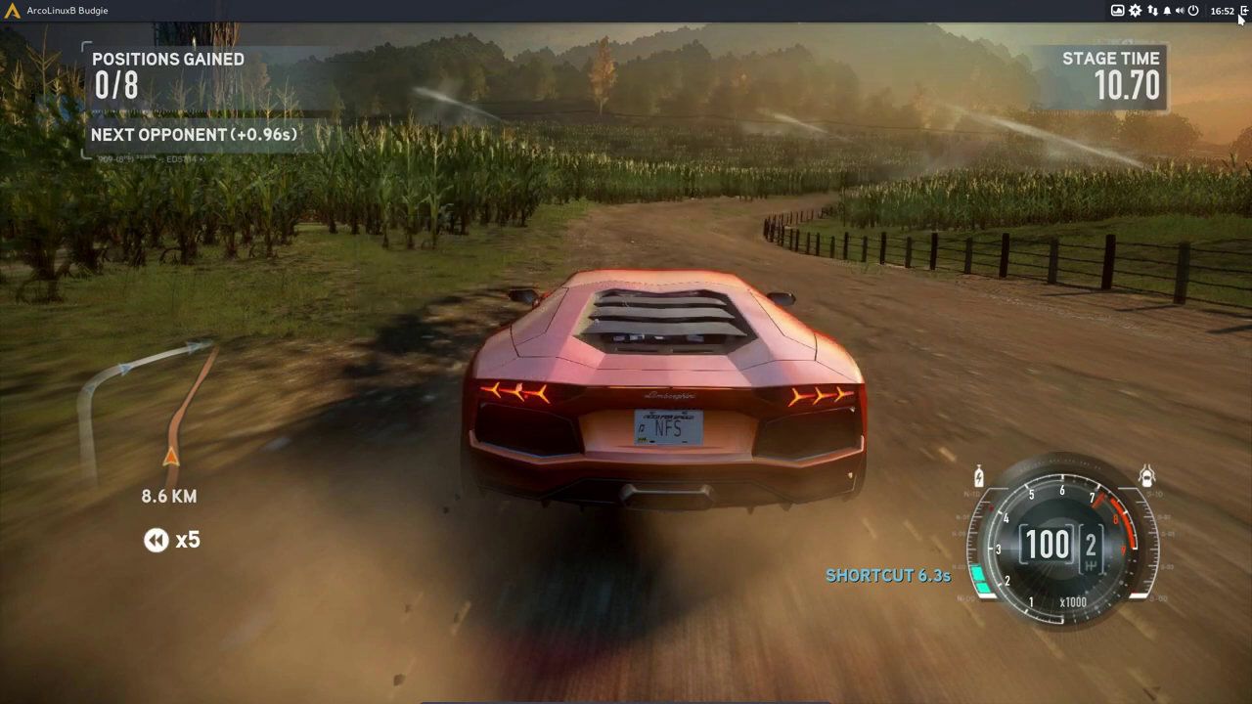
pyautogui.click(56, 14)
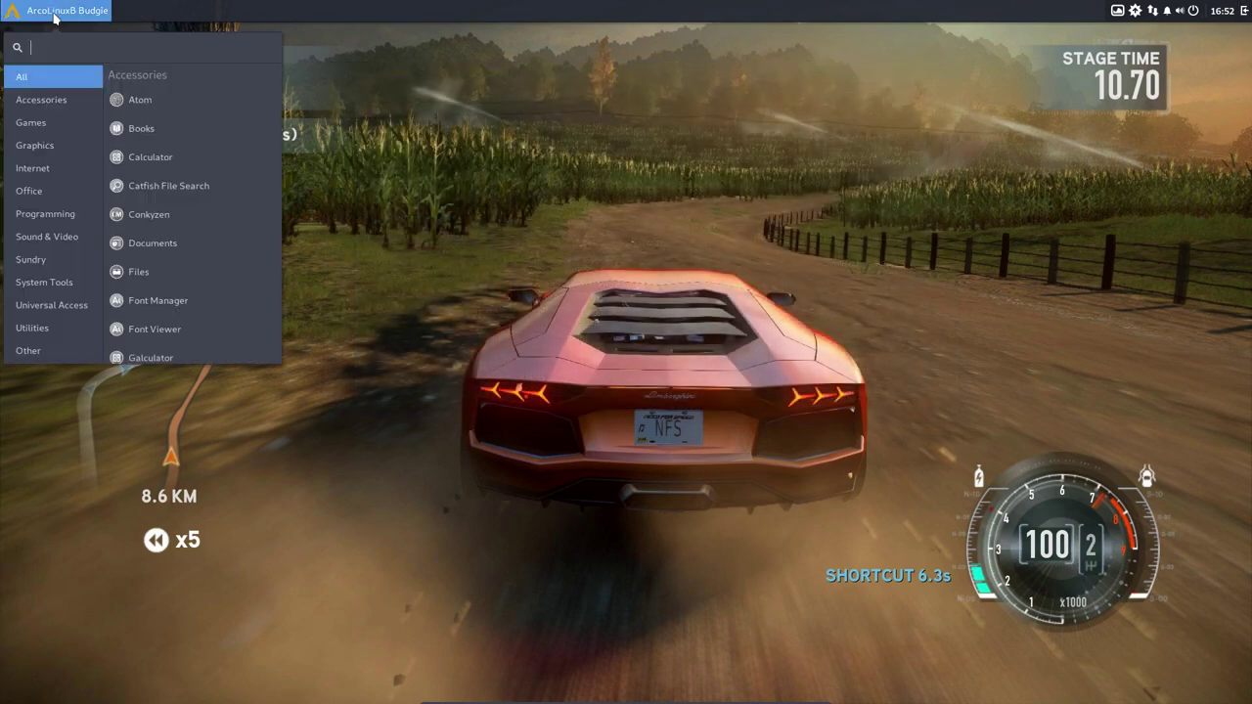
pyautogui.moveTo(39, 328)
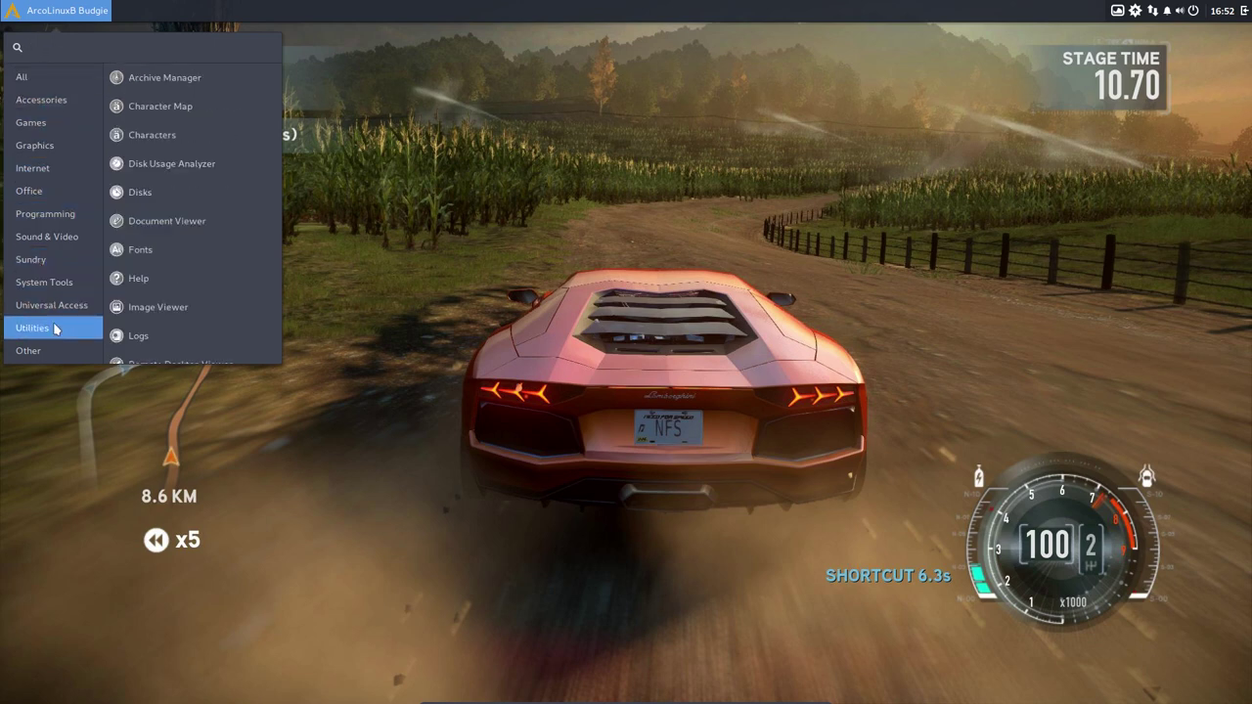
pyautogui.click(472, 322)
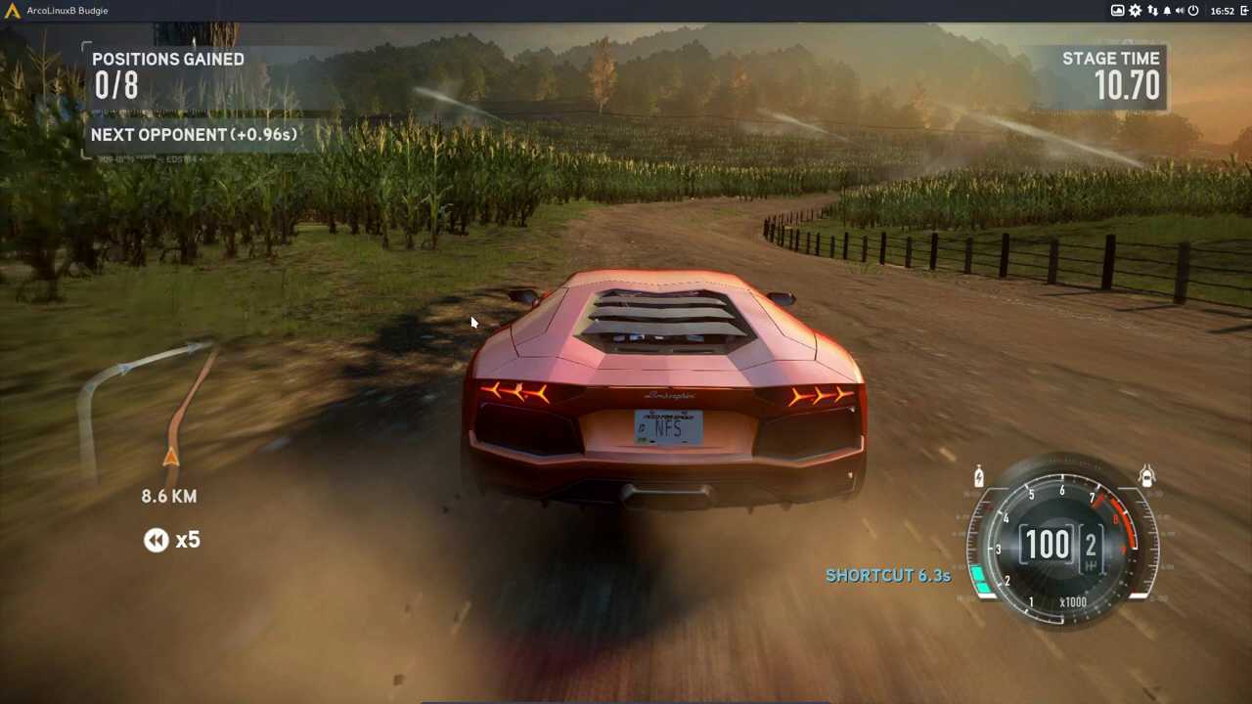
# - Try menu searches for 'hello' and 'arco', then close the application menu
pyautogui.click(28, 8)
pyautogui.write('hel')
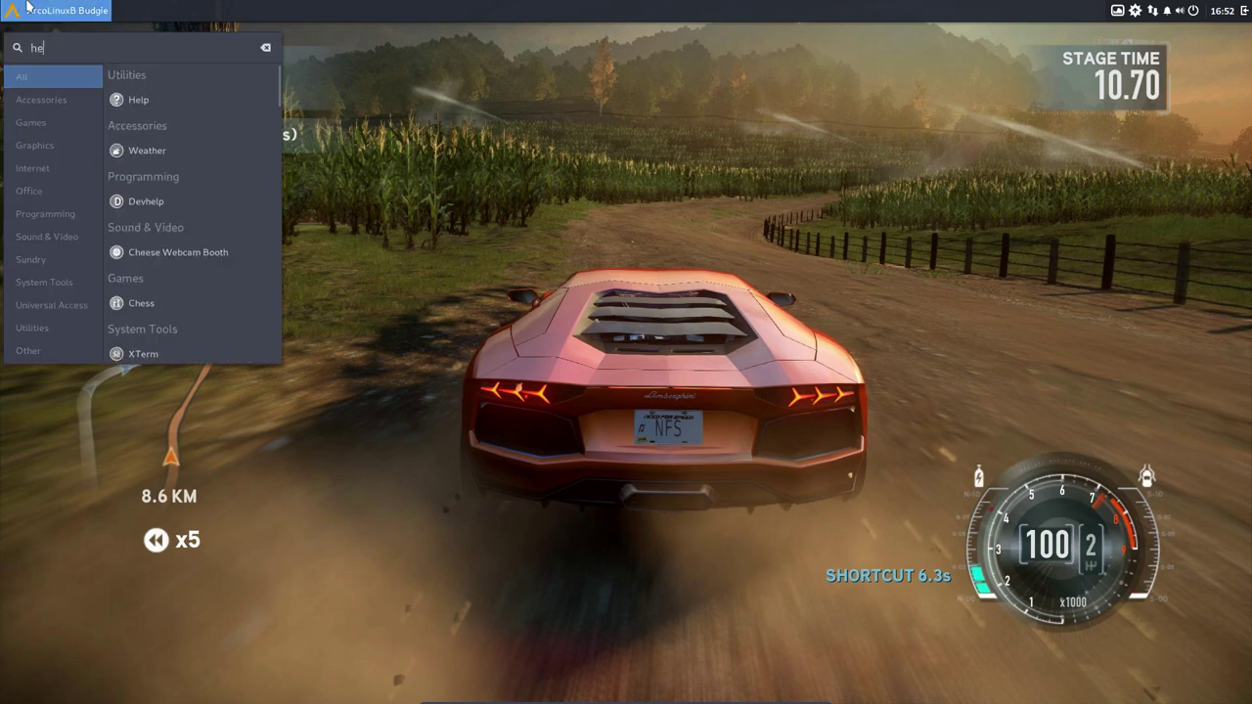
pyautogui.write('lo')
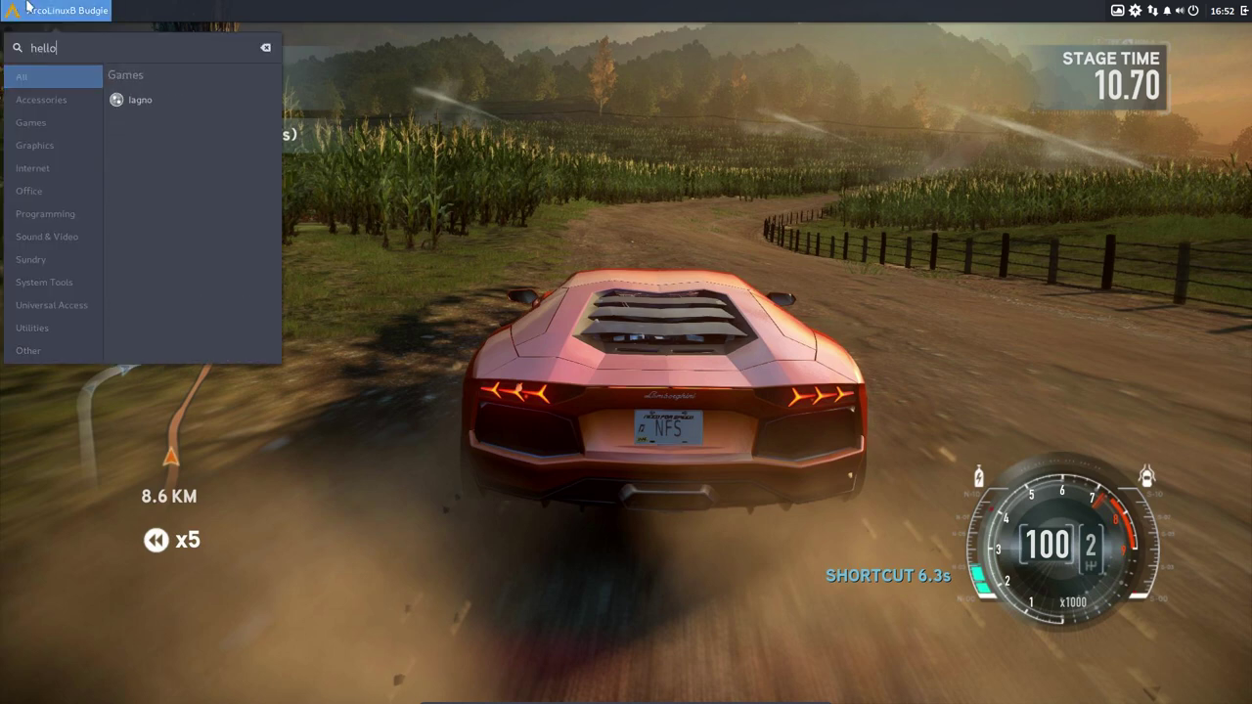
pyautogui.press('BackSpace')
pyautogui.press('BackSpace')
pyautogui.press('BackSpace')
pyautogui.press('BackSpace')
pyautogui.press('BackSpace')
pyautogui.write('arco')
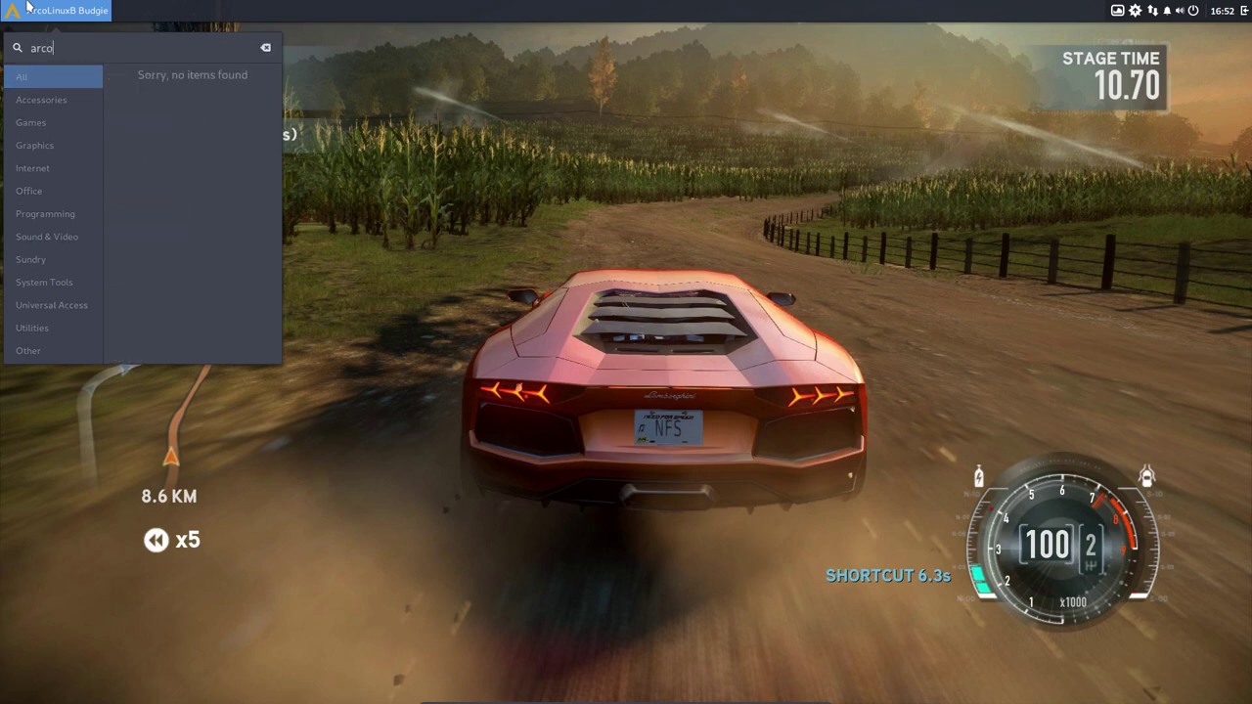
pyautogui.press('BackSpace')
pyautogui.press('BackSpace')
pyautogui.press('BackSpace')
pyautogui.press('BackSpace')
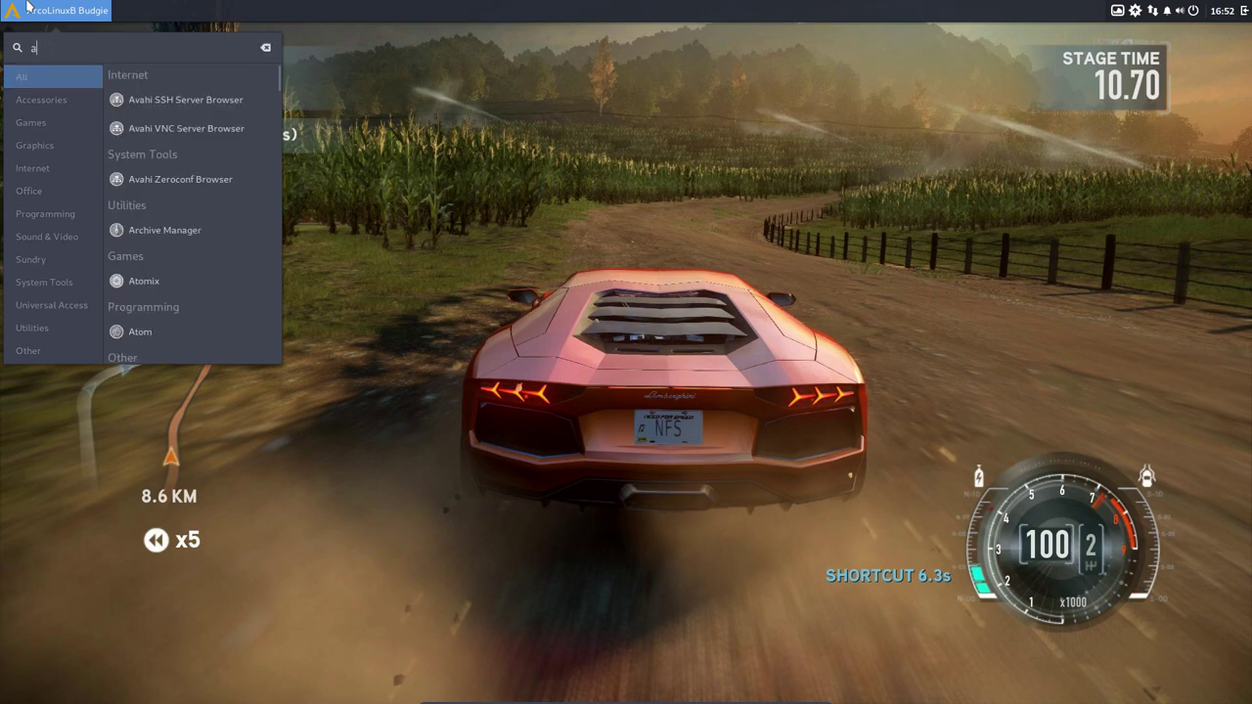
pyautogui.click(27, 5)
# - Search the application menu for 'fire' and launch Firefox
pyautogui.click(35, 12)
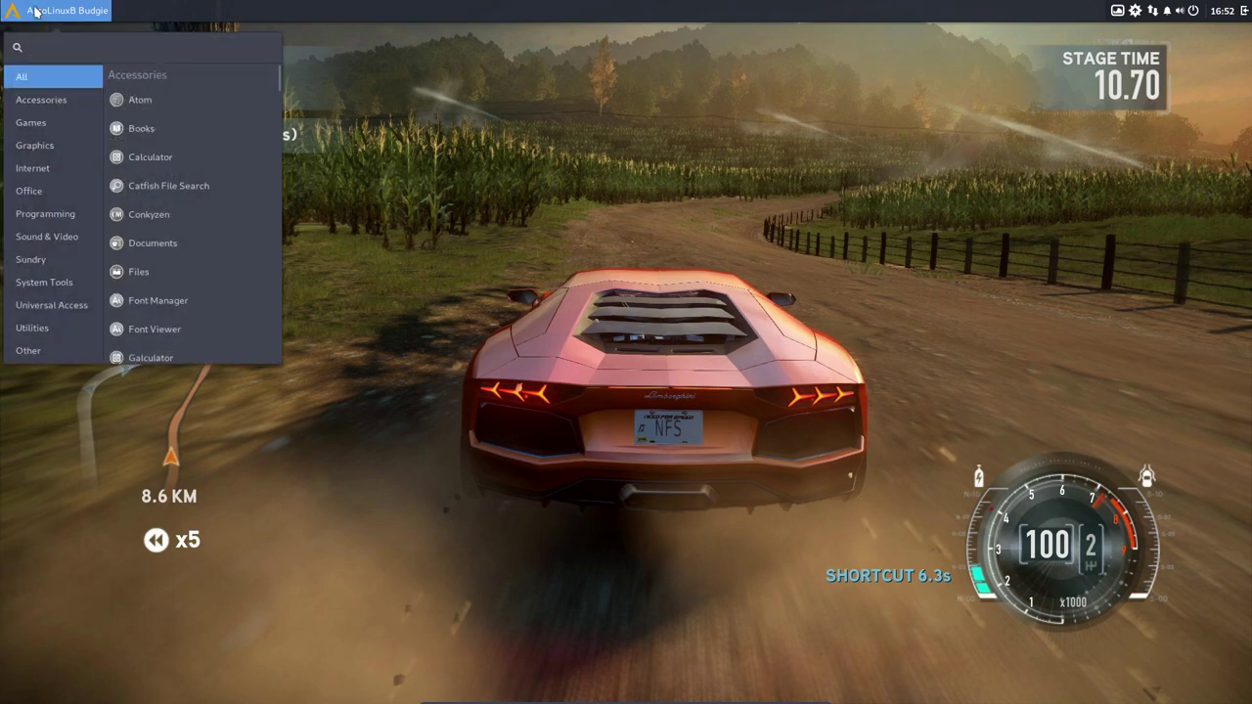
pyautogui.write('fr')
pyautogui.press('BackSpace')
pyautogui.write('iref')
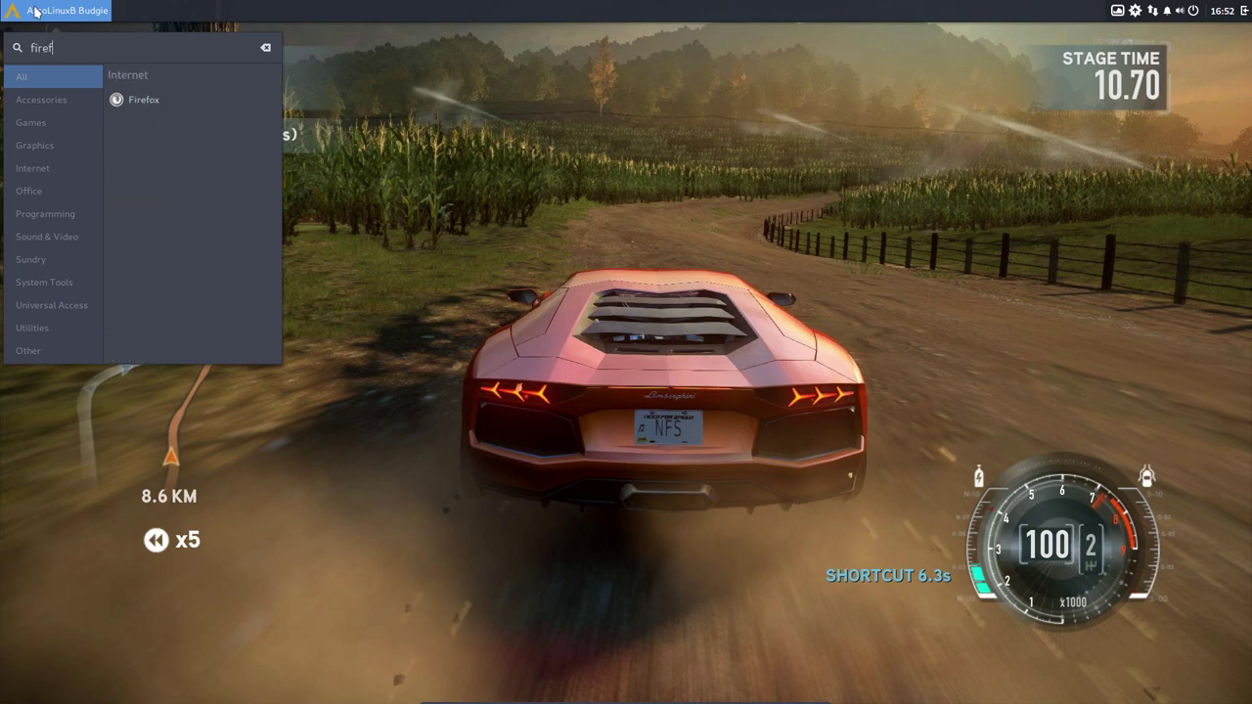
pyautogui.press('Return')
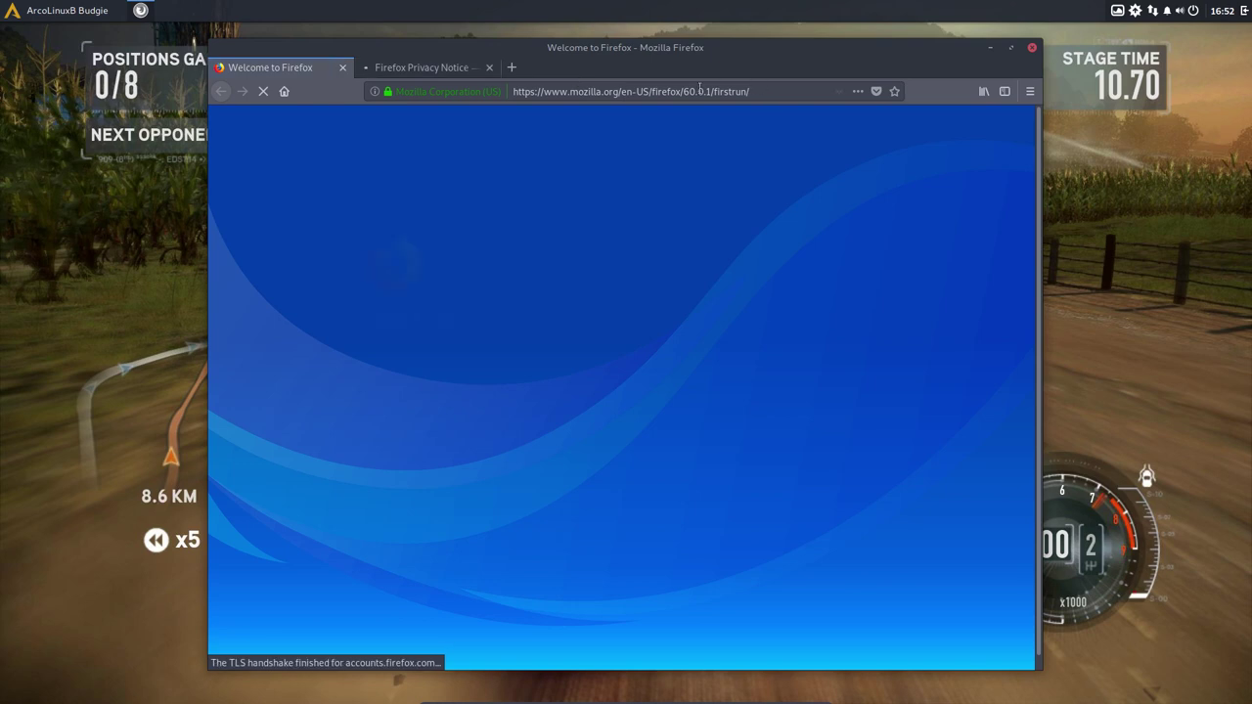
# - Search Google for 'arcolinux download' from Firefox's address bar
pyautogui.click(694, 91)
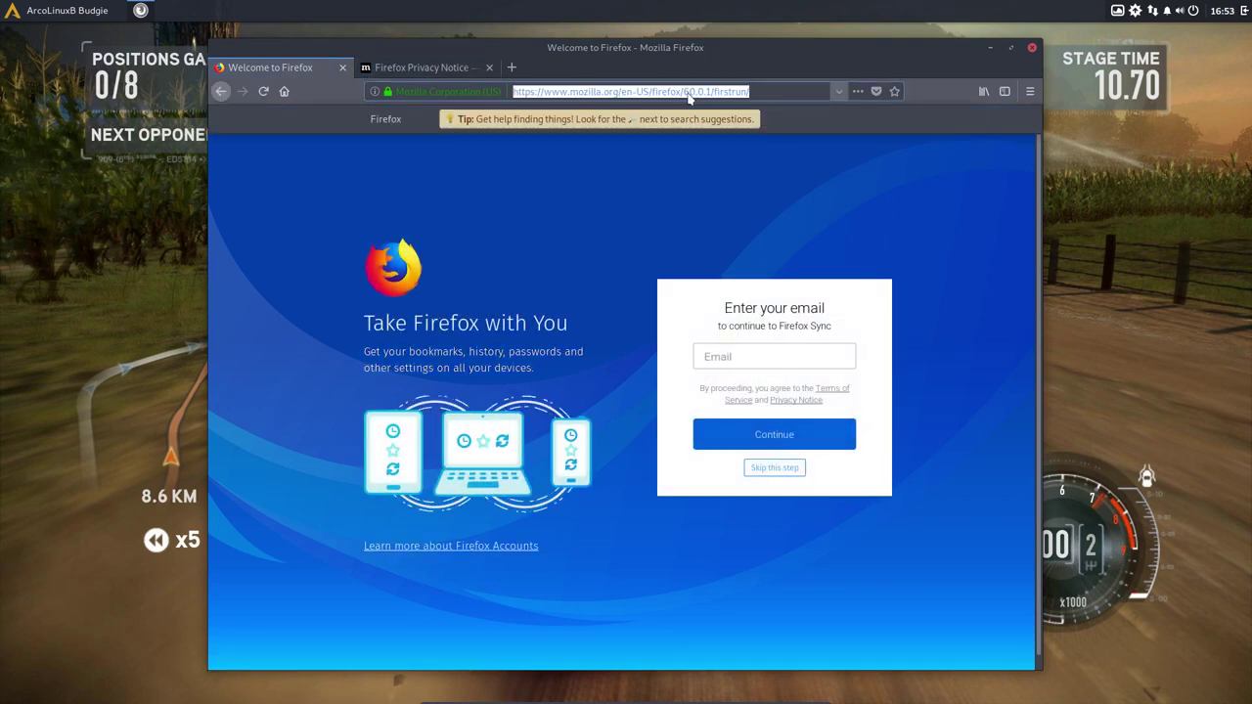
pyautogui.write('aro')
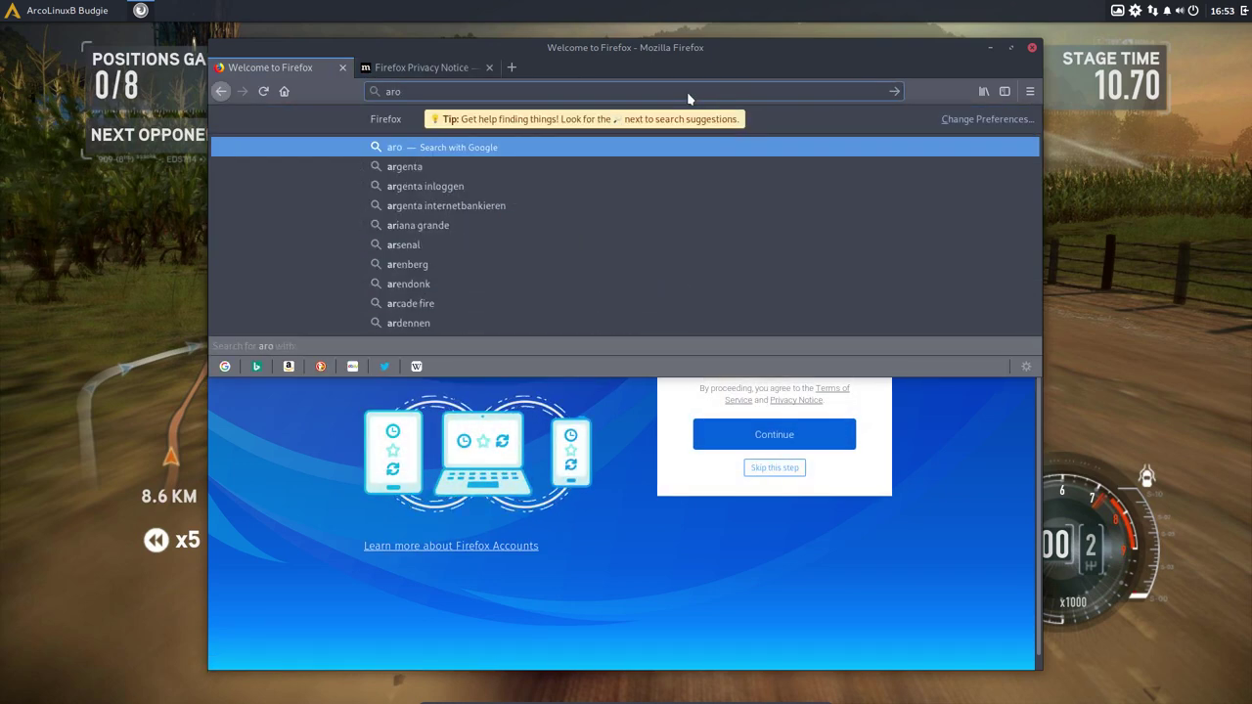
pyautogui.press('BackSpace')
pyautogui.write('colinux')
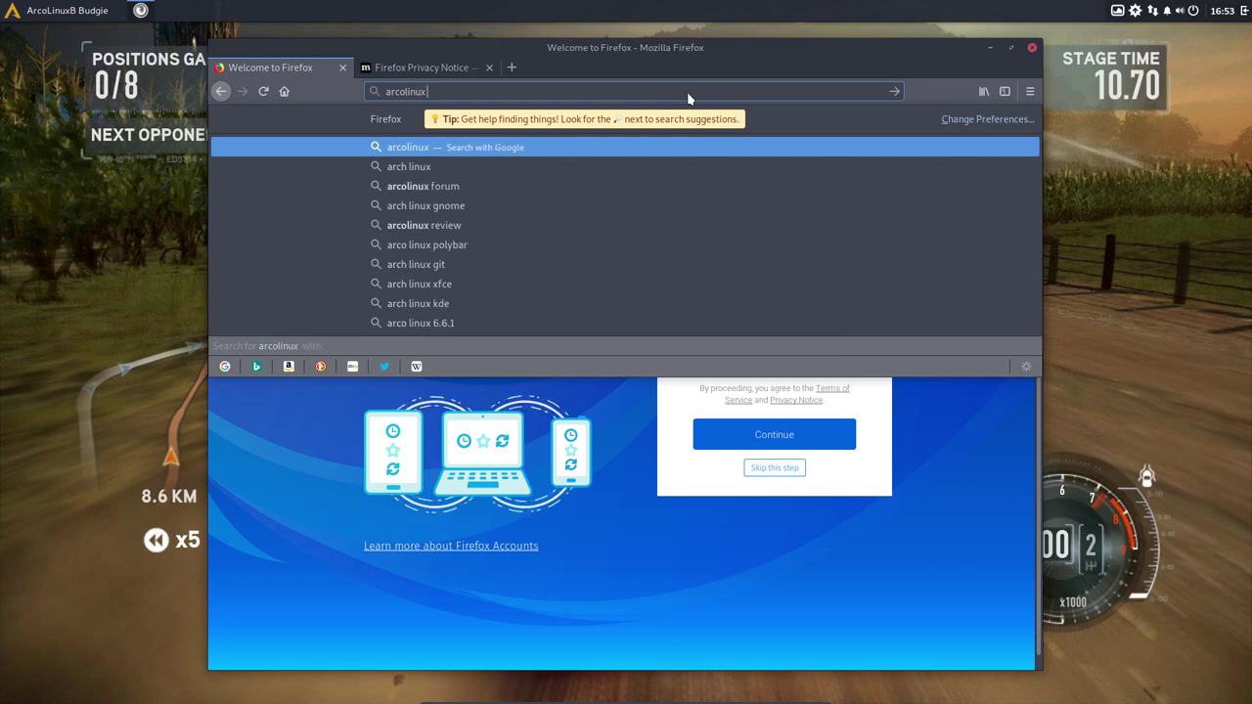
pyautogui.write(' downloa')
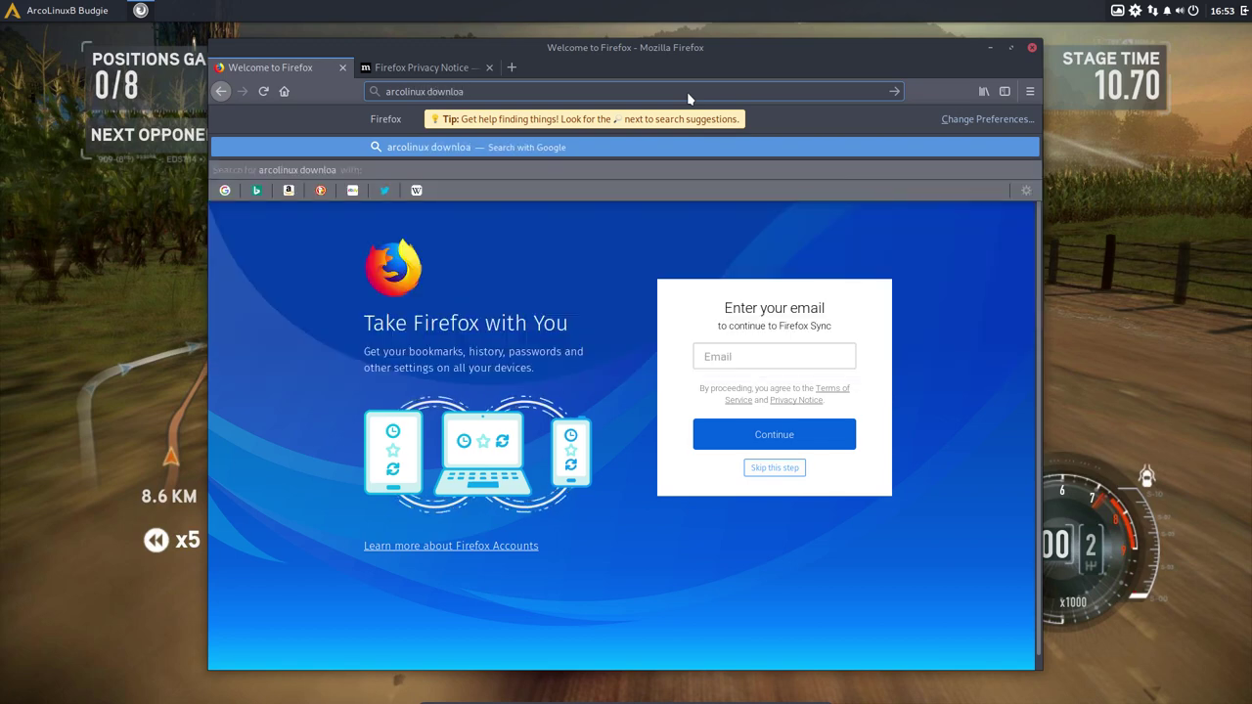
pyautogui.write('d')
pyautogui.press('Return')
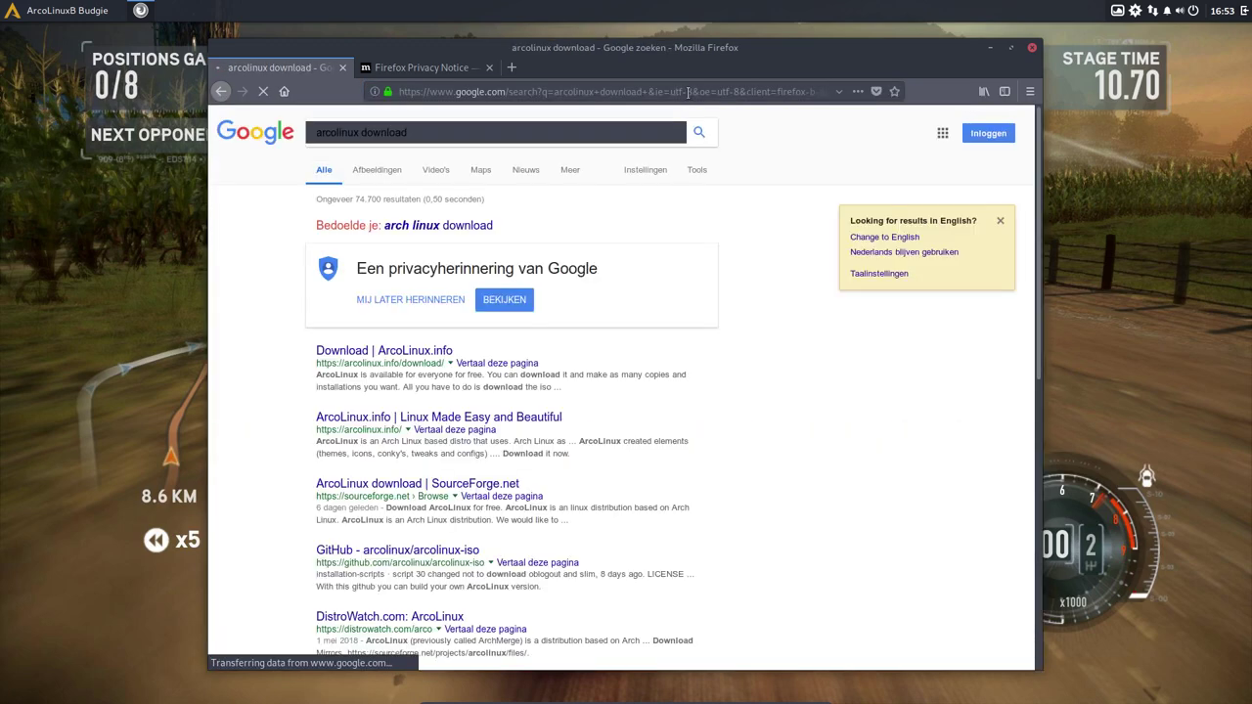
# - Maximize Firefox, open the ArcoLinux.info Download page and highlight the ArcoLinuxB iso's section
pyautogui.click(1010, 47)
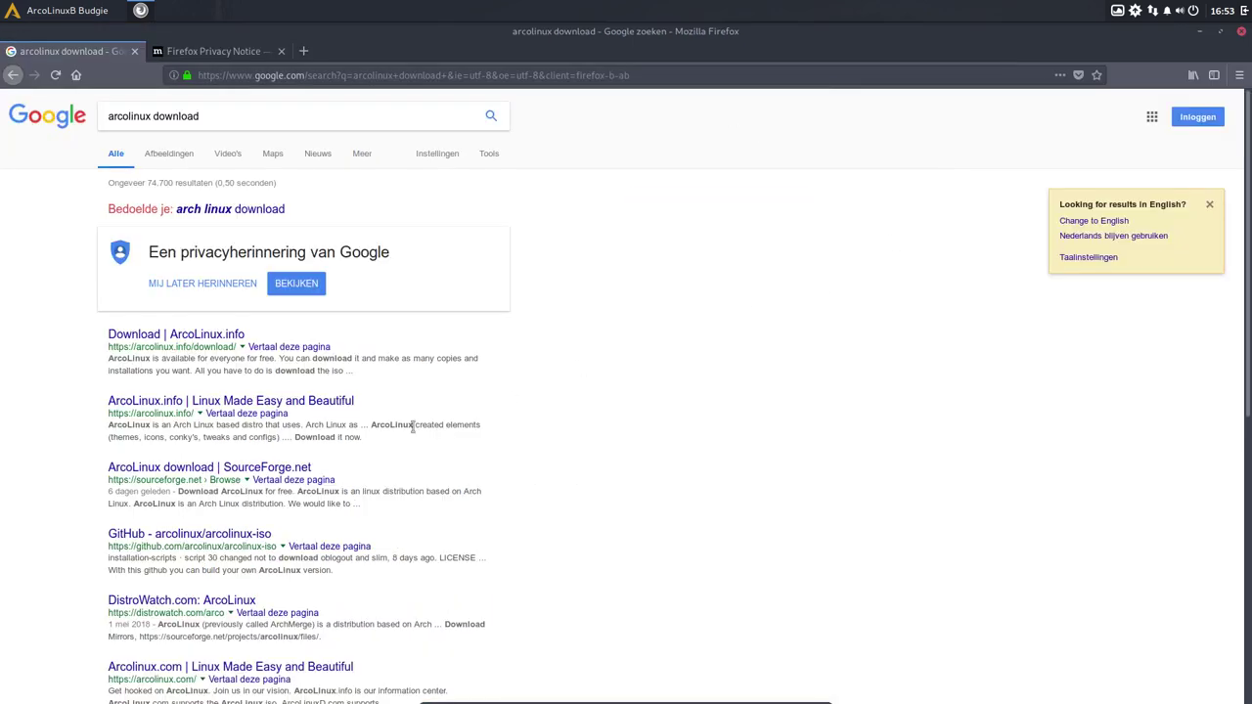
pyautogui.click(202, 338)
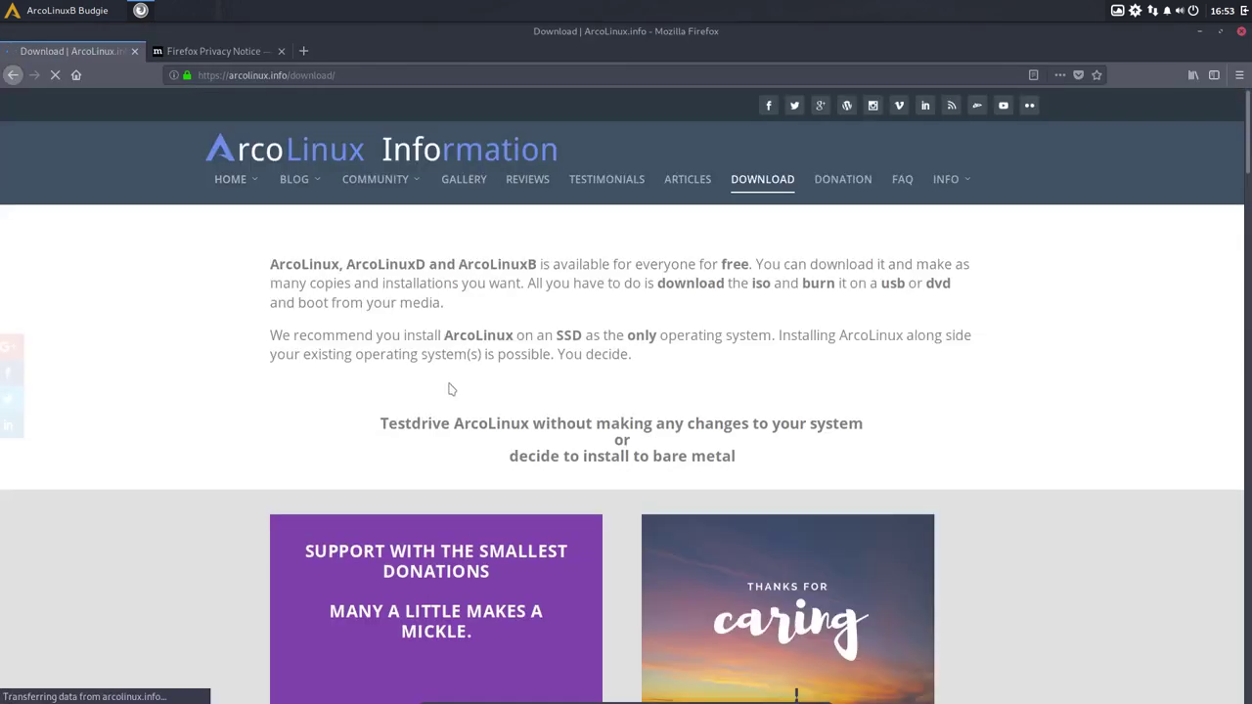
pyautogui.scroll(-5, 451, 389)
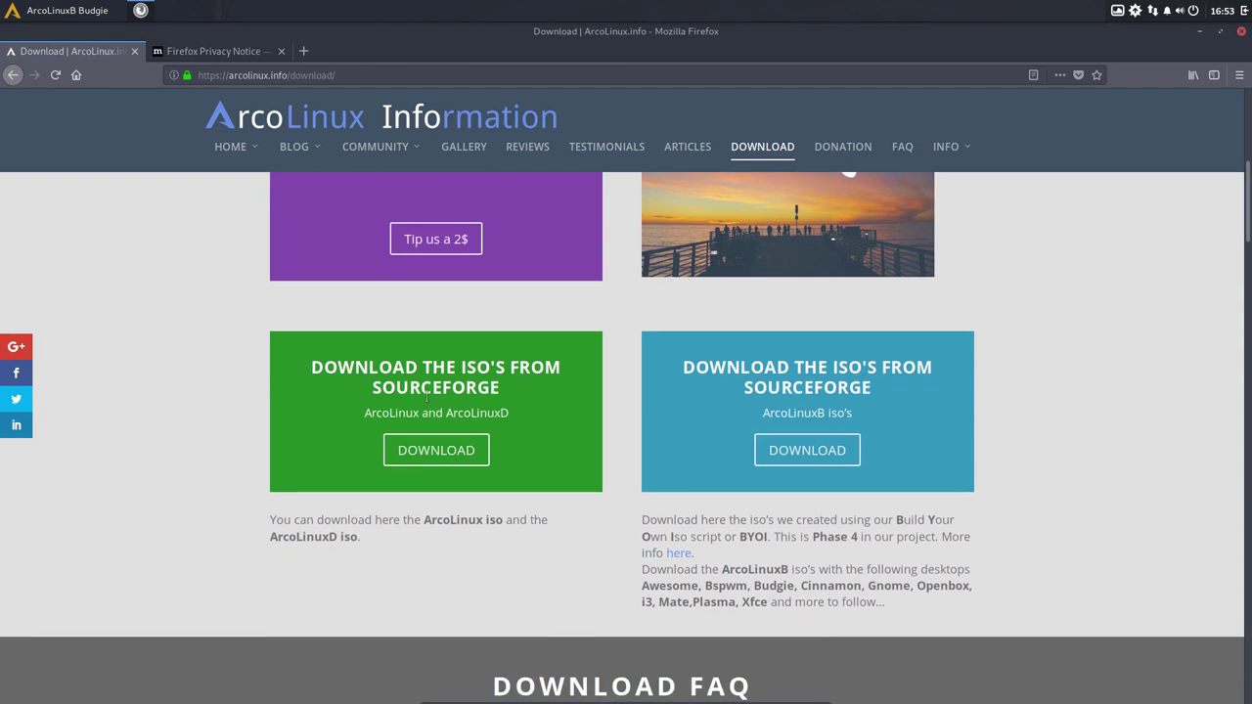
pyautogui.moveTo(363, 411); pyautogui.dragTo(545, 423)
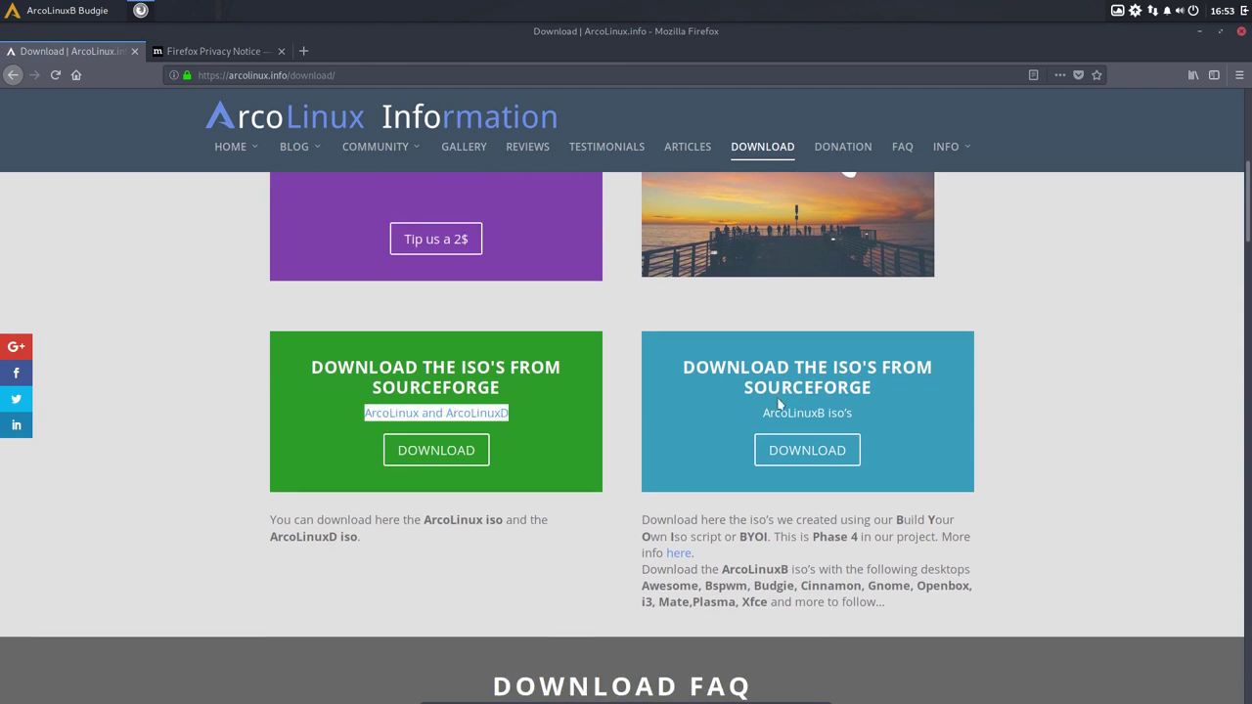
pyautogui.moveTo(763, 413); pyautogui.dragTo(864, 420)
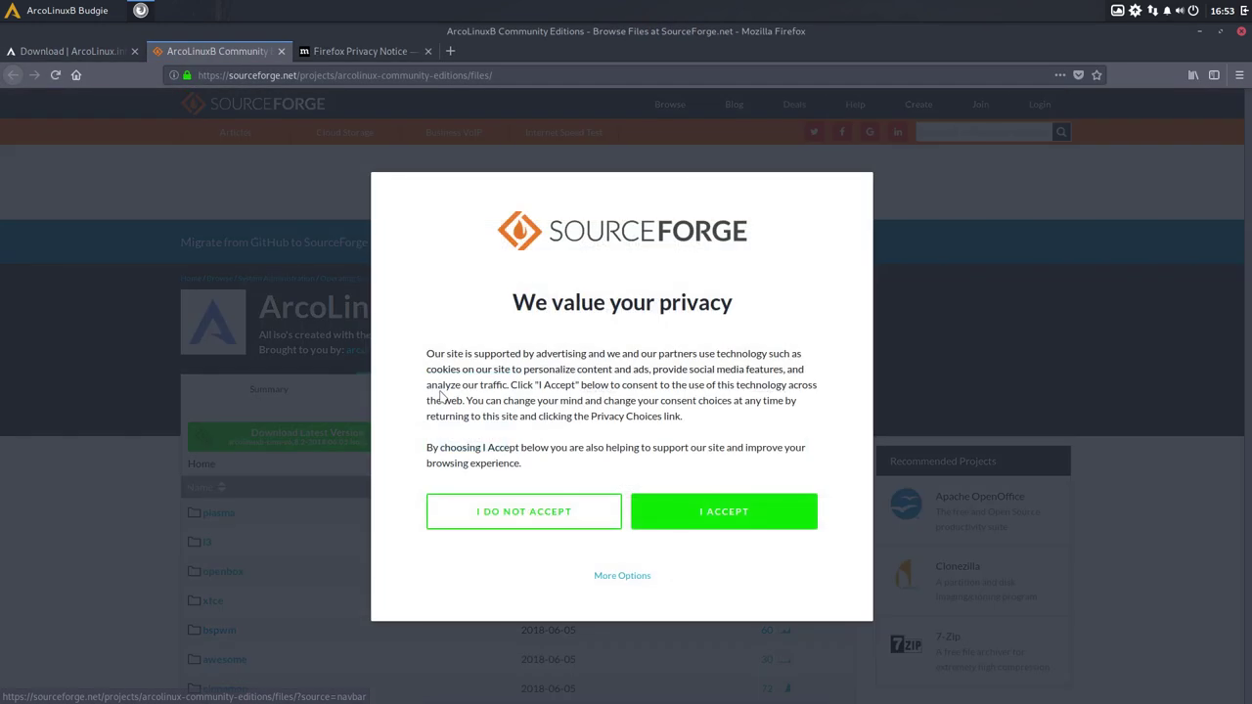
# - Accept SourceForge's privacy prompt, sort folders by Downloads / Week, and scroll to the xfce ISO files
pyautogui.click(671, 516)
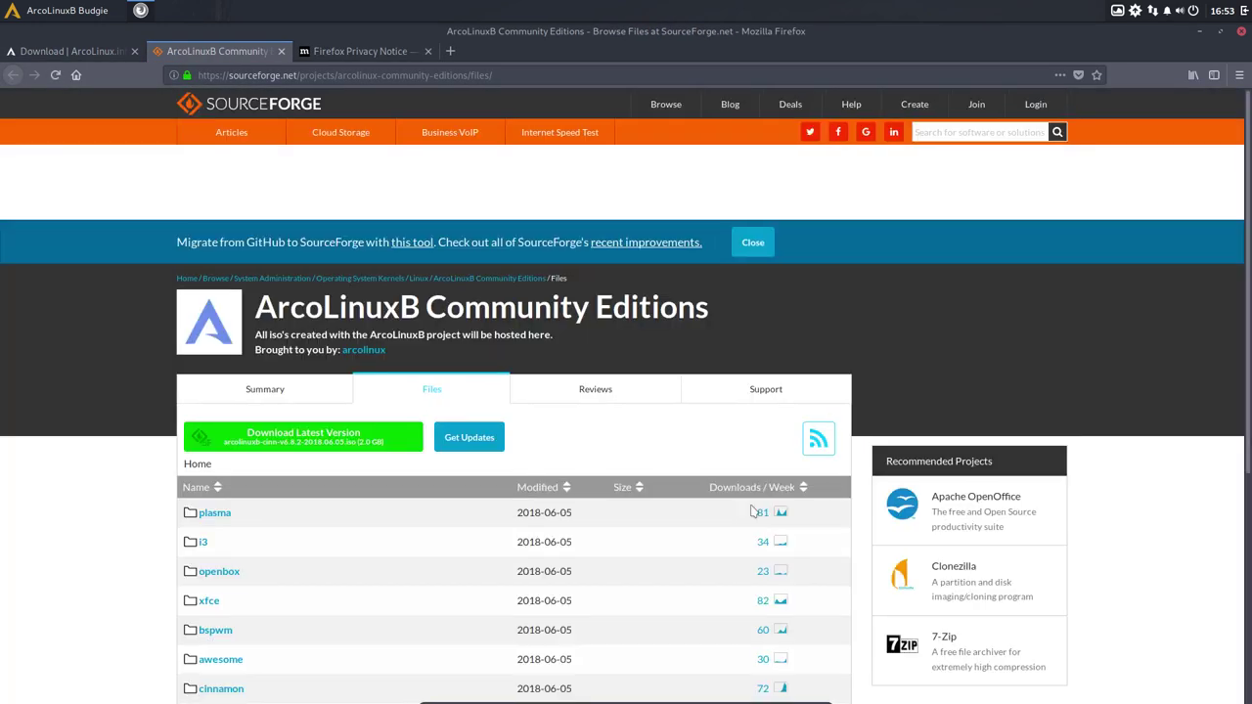
pyautogui.click(761, 487)
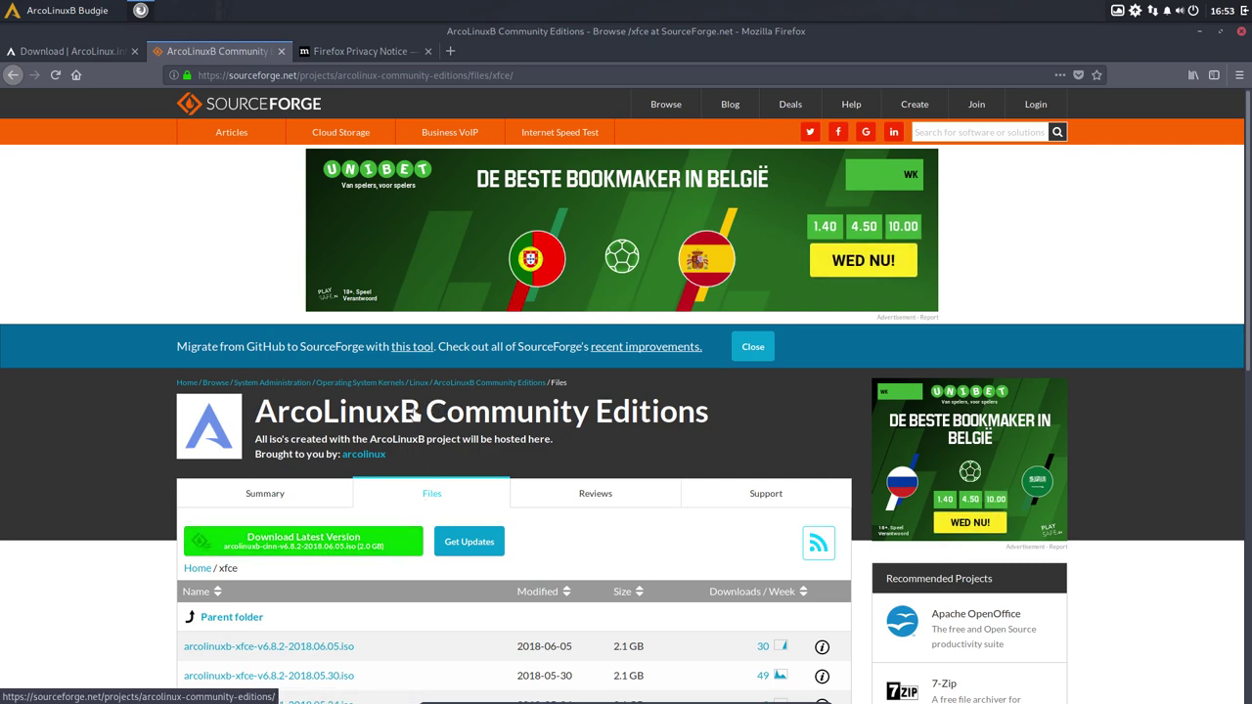
pyautogui.scroll(-1, 415, 416)
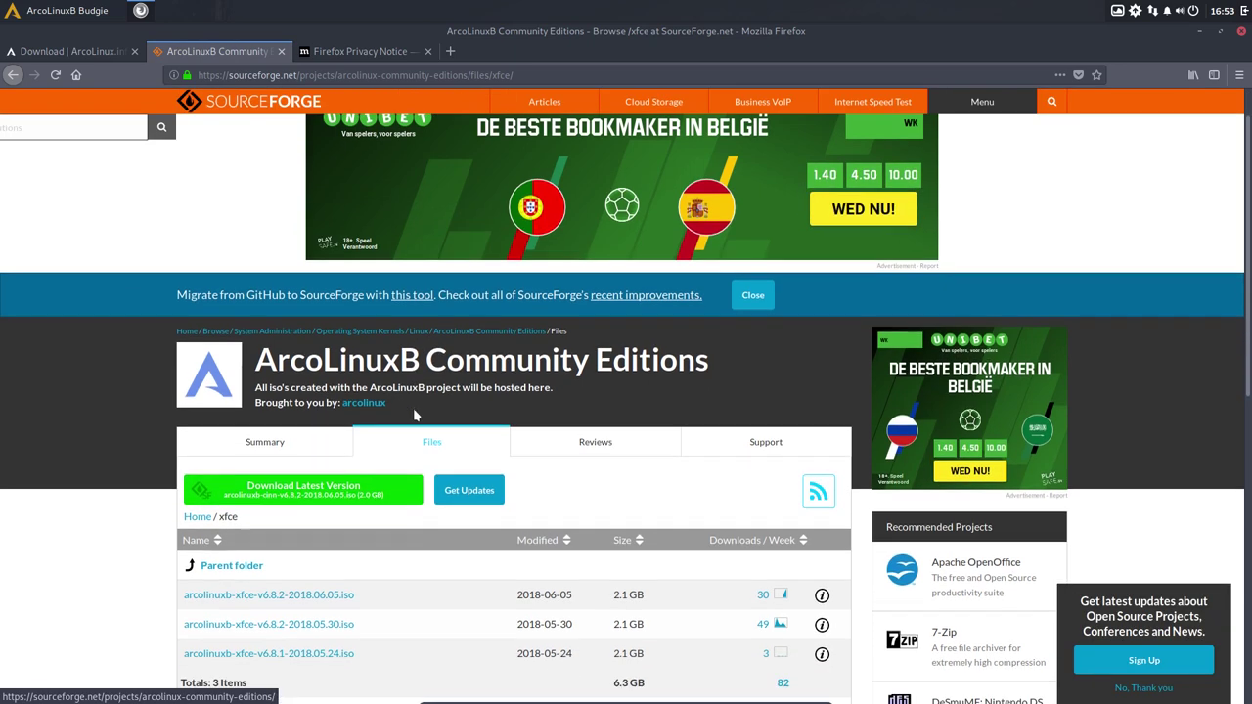
pyautogui.scroll(-3, 415, 415)
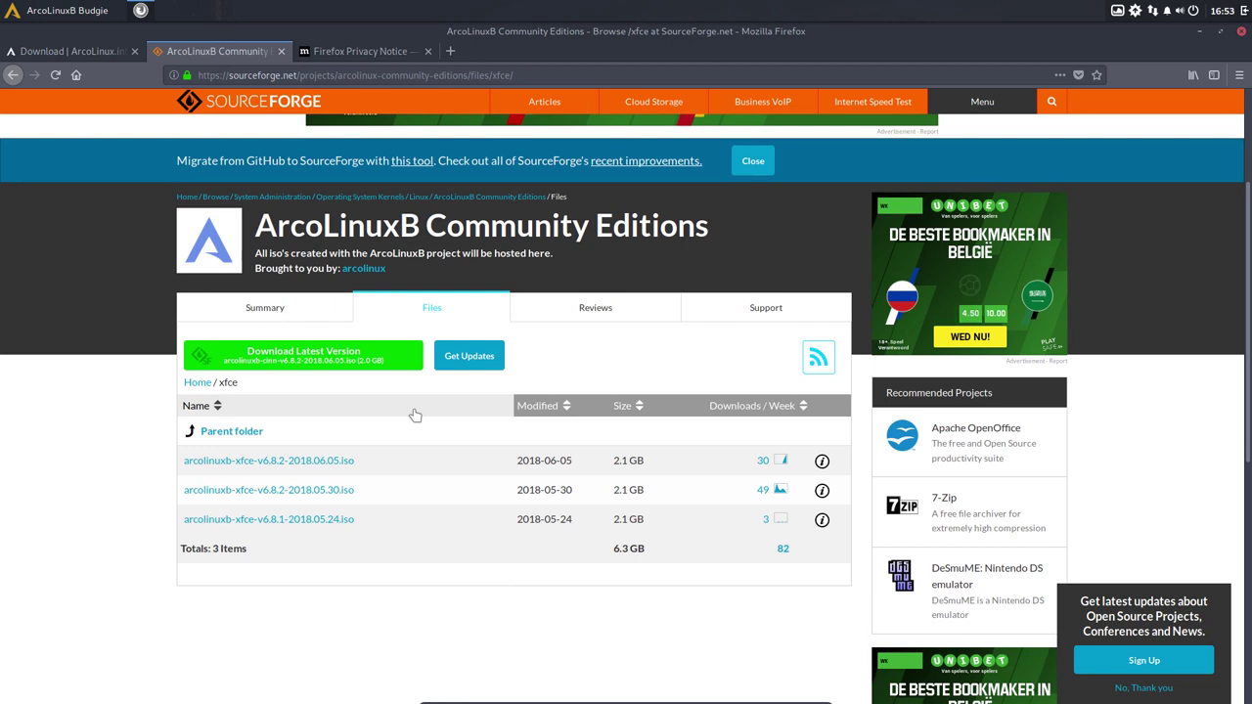